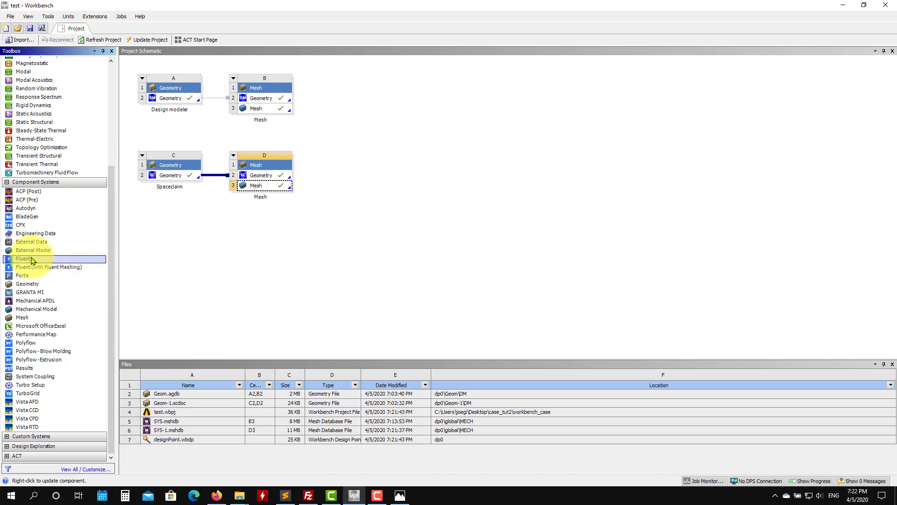
pyautogui.moveTo(23, 260); pyautogui.dragTo(274, 109)
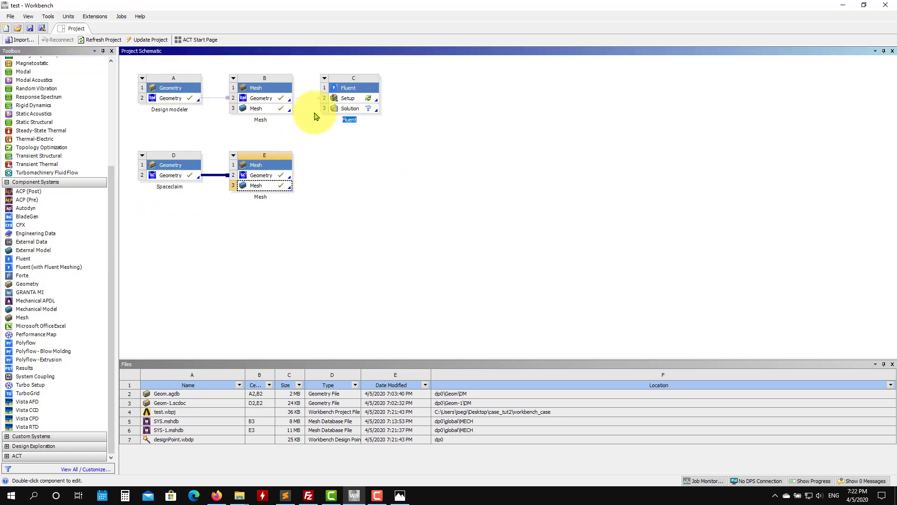
pyautogui.click(324, 78)
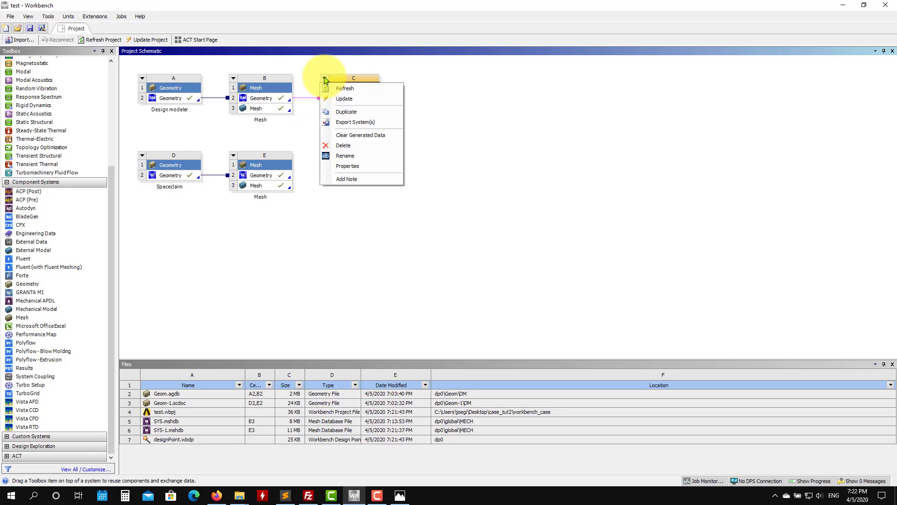
pyautogui.click(344, 145)
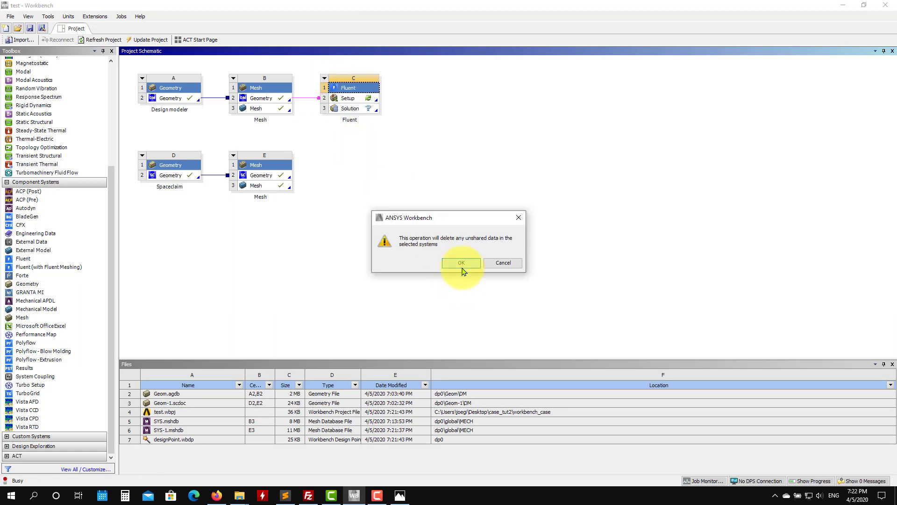
pyautogui.click(461, 265)
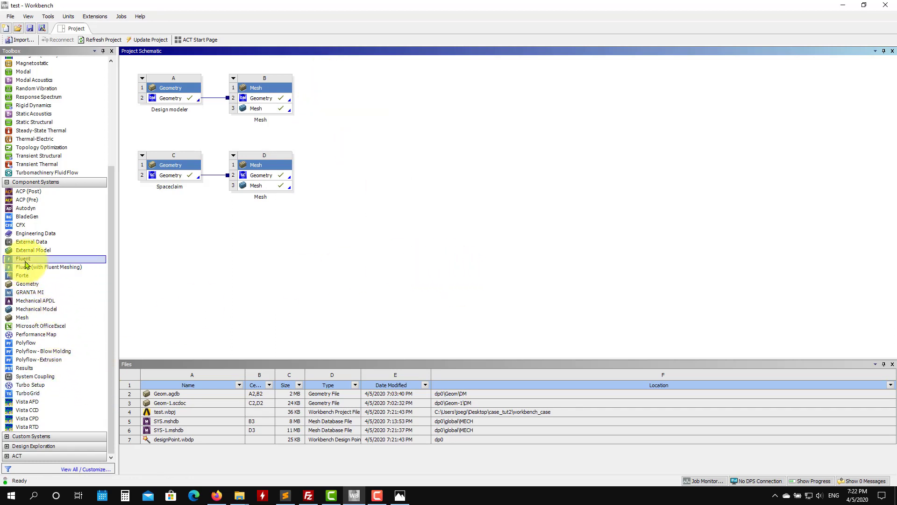
# Step: Add a Fluent system linked to the mesh of the Design modeler branch and update that mesh
pyautogui.moveTo(26, 265); pyautogui.dragTo(256, 108)
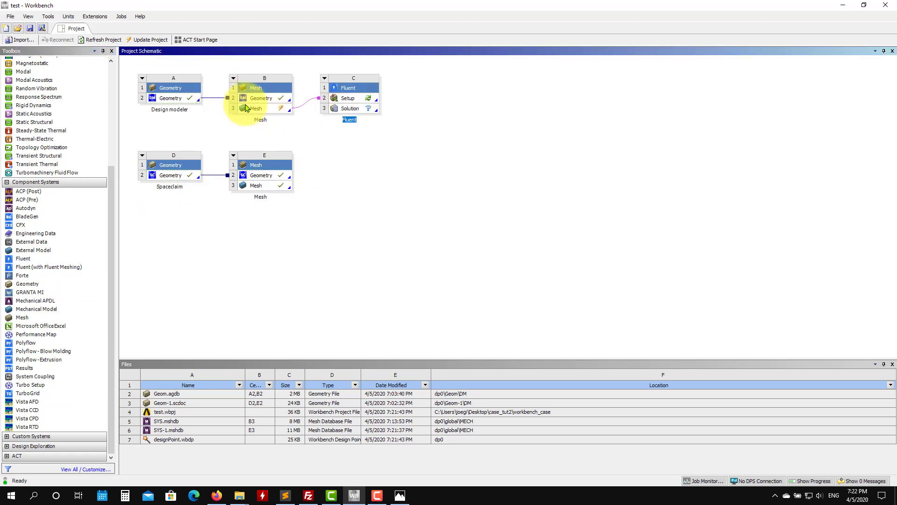
pyautogui.rightClick(262, 108)
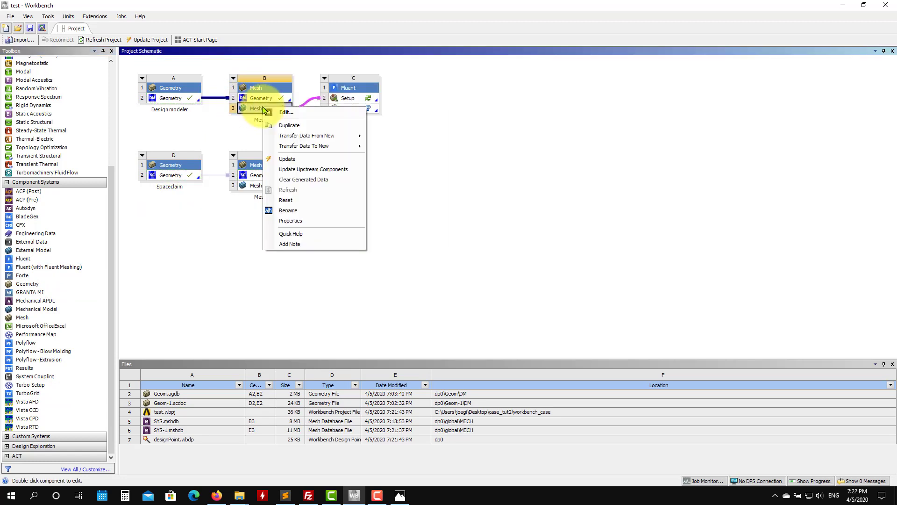
pyautogui.click(307, 159)
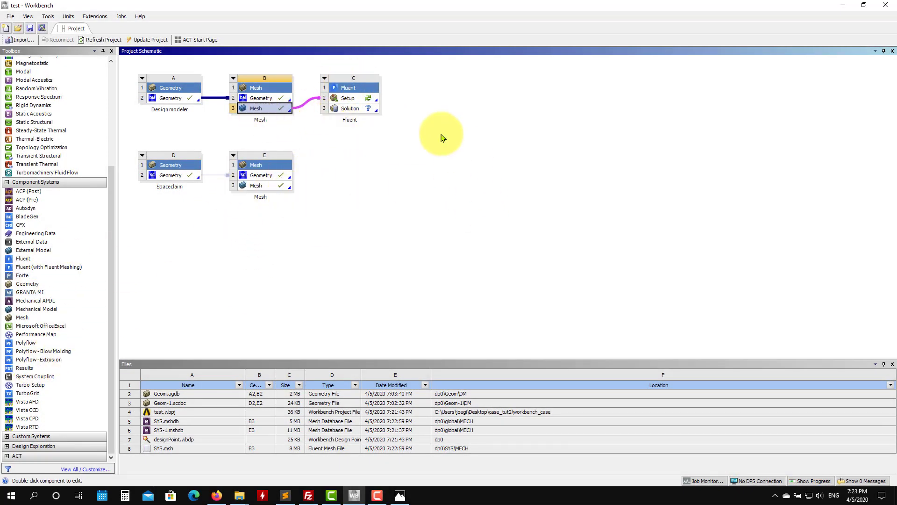
# Step: Launch Fluent from the new system's Setup with double precision and 6 solver processes
pyautogui.click(363, 100)
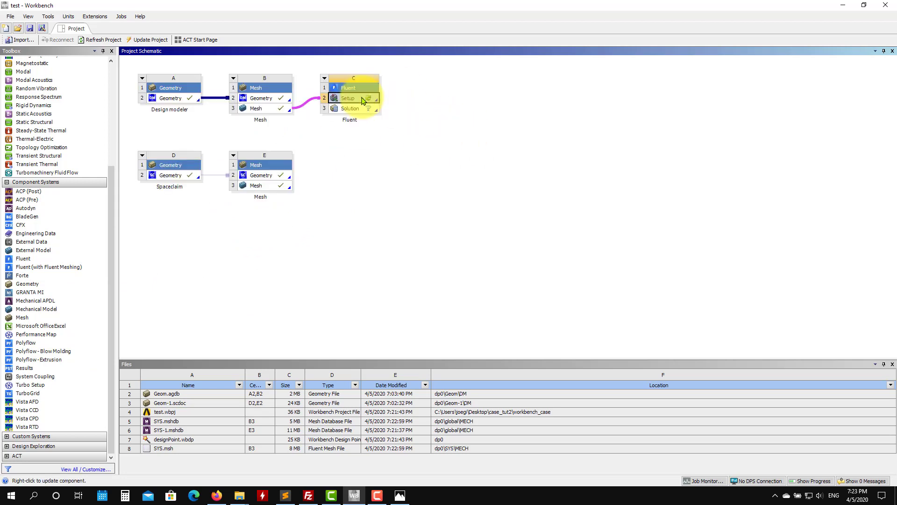
pyautogui.doubleClick(363, 100)
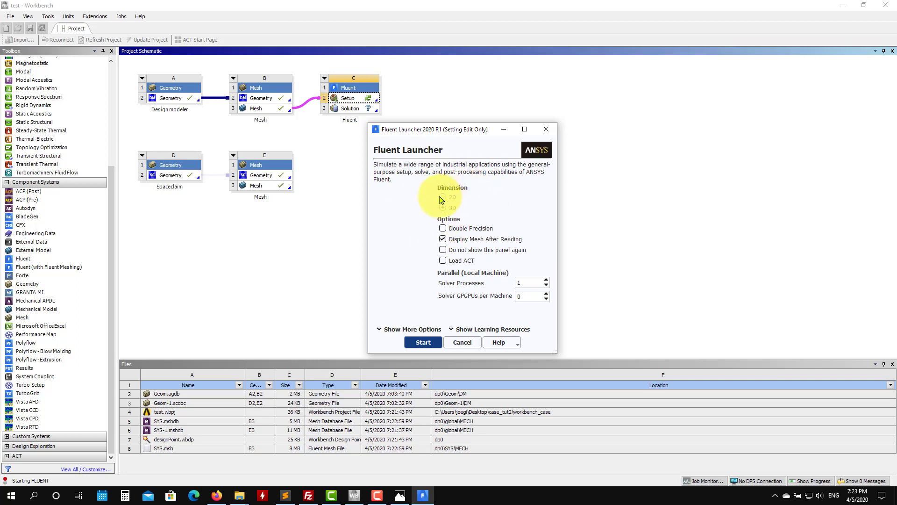
pyautogui.click(481, 230)
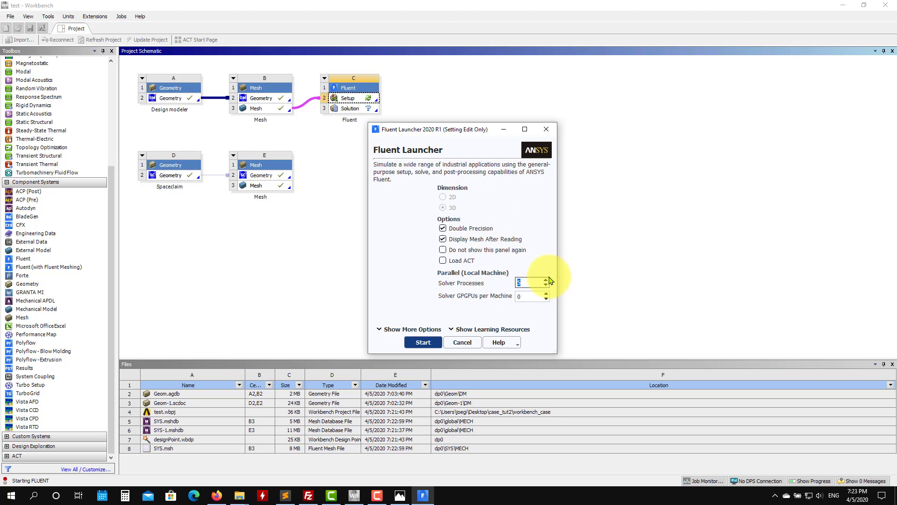
pyautogui.click(416, 344)
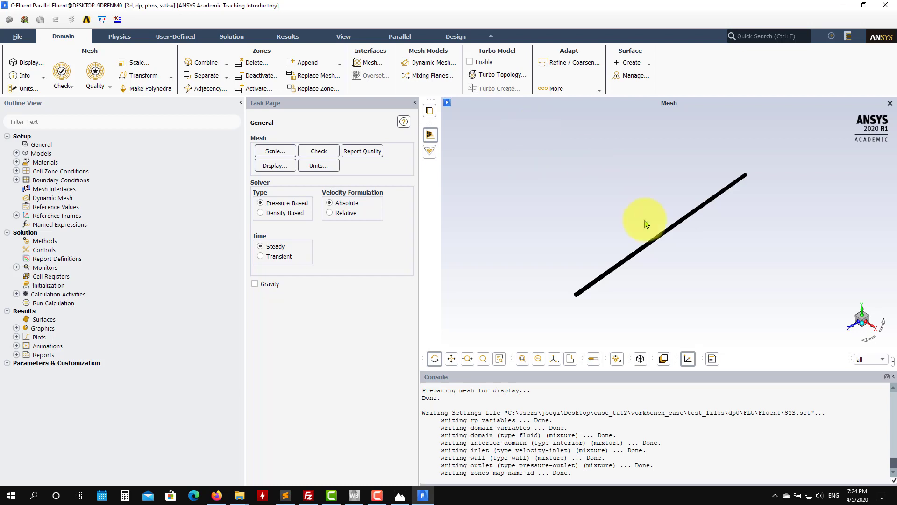
# Step: Examine the pipe mesh along its wall and at both end faces
pyautogui.moveTo(645, 223); pyautogui.dragTo(588, 228)
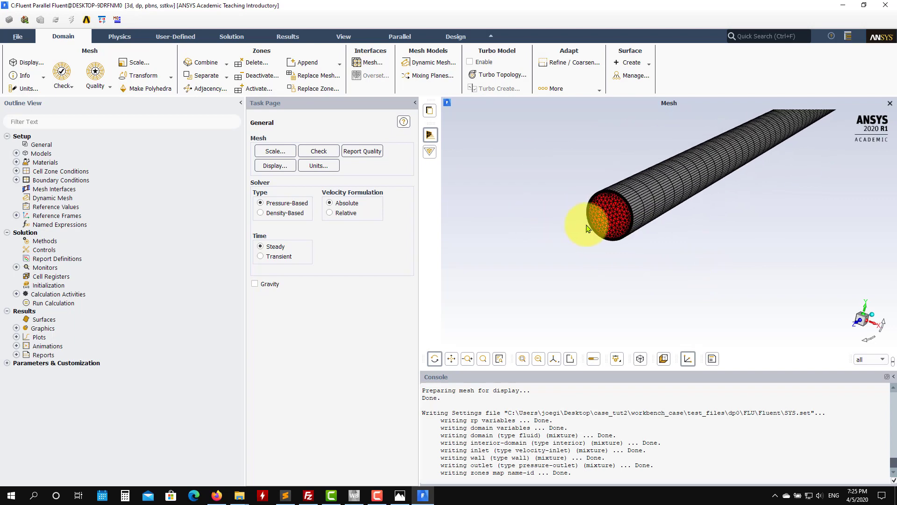
pyautogui.scroll(5, 588, 229)
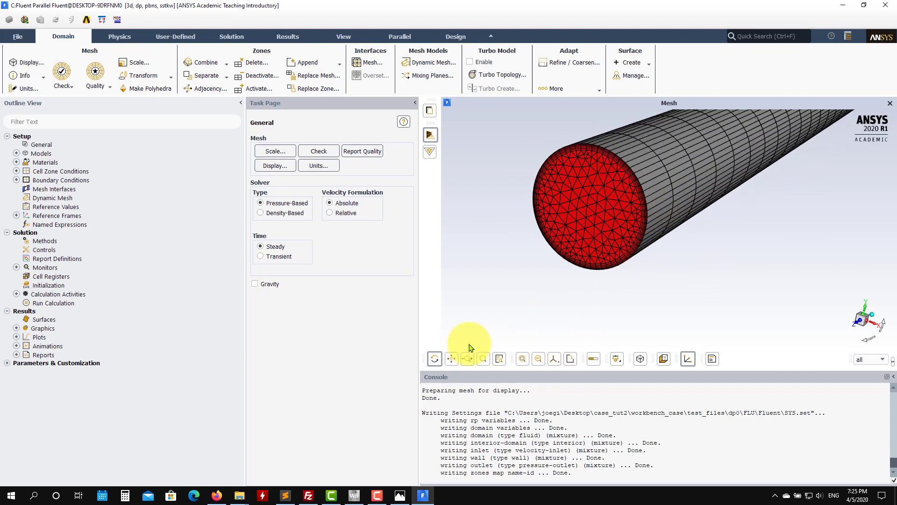
pyautogui.click(451, 358)
pyautogui.moveTo(655, 257); pyautogui.dragTo(579, 238)
pyautogui.click(434, 358)
pyautogui.scroll(4, 579, 231)
pyautogui.scroll(-5, 581, 229)
pyautogui.moveTo(623, 258); pyautogui.dragTo(756, 255)
pyautogui.scroll(-10, 705, 266)
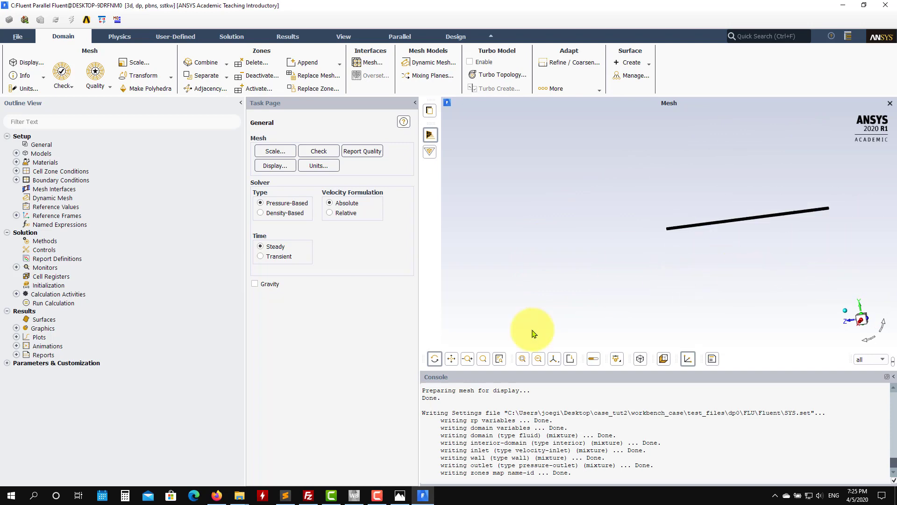
pyautogui.click(452, 358)
pyautogui.moveTo(633, 268); pyautogui.dragTo(532, 312)
pyautogui.scroll(5, 758, 277)
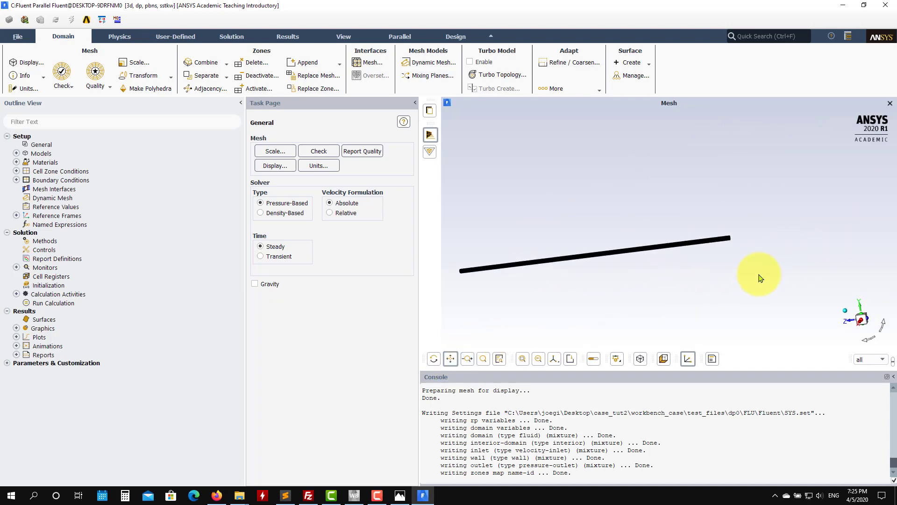
pyautogui.moveTo(656, 228); pyautogui.dragTo(575, 253)
pyautogui.scroll(6, 593, 255)
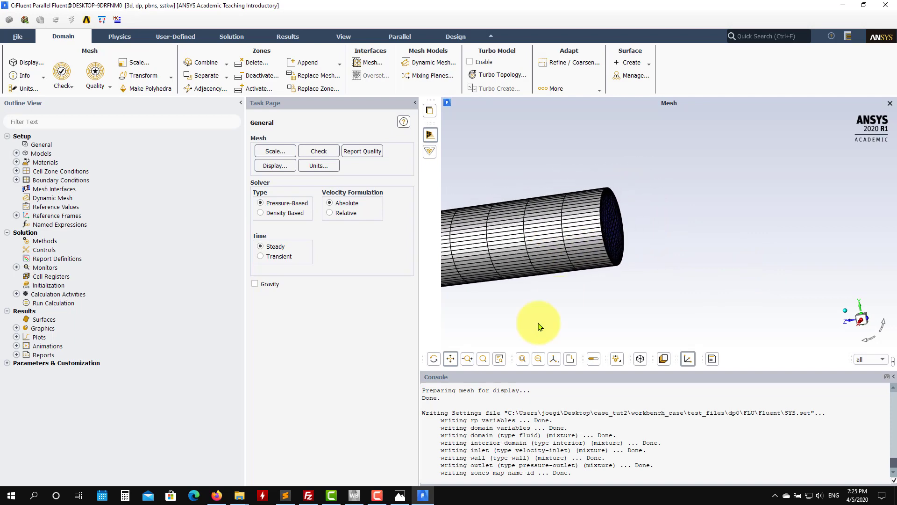
pyautogui.click(430, 358)
pyautogui.moveTo(628, 286); pyautogui.dragTo(531, 287)
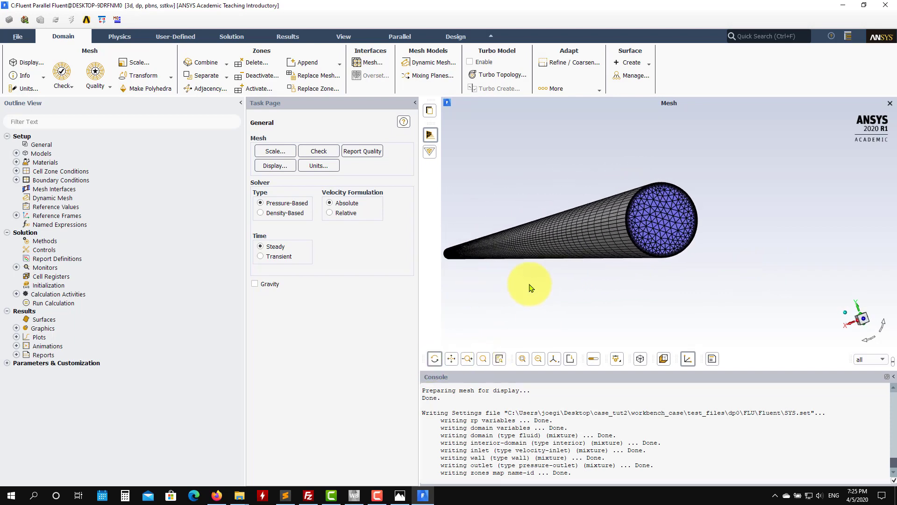
# Step: Evaluate the mesh quality, including the minimum orthogonal quality, and report the mesh size
pyautogui.click(106, 87)
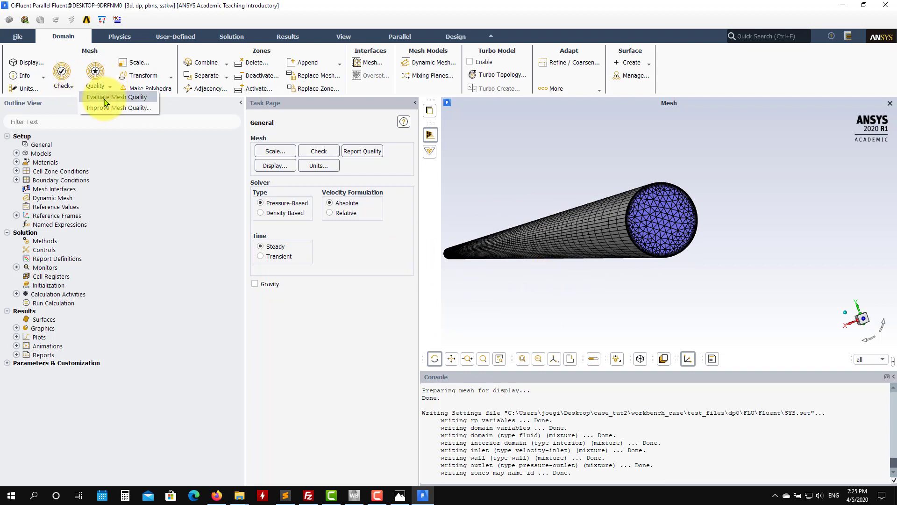
pyautogui.click(106, 100)
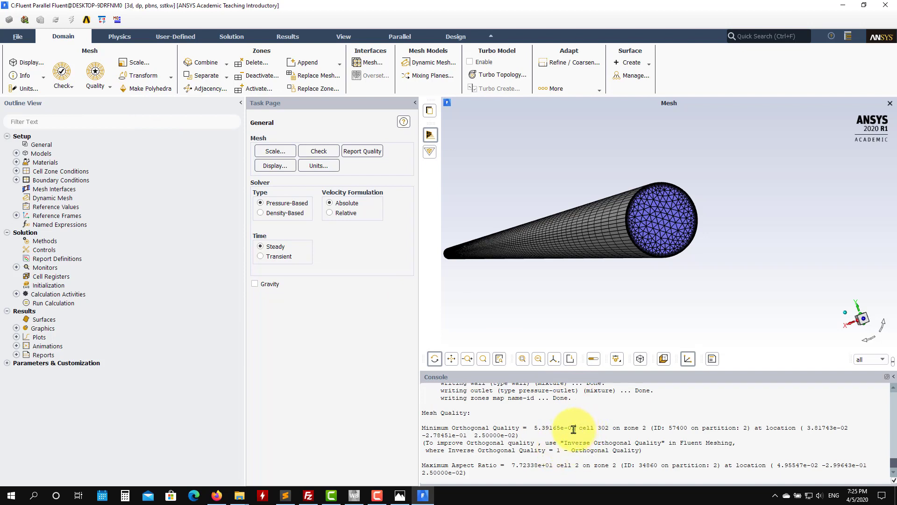
pyautogui.moveTo(575, 429); pyautogui.dragTo(532, 428)
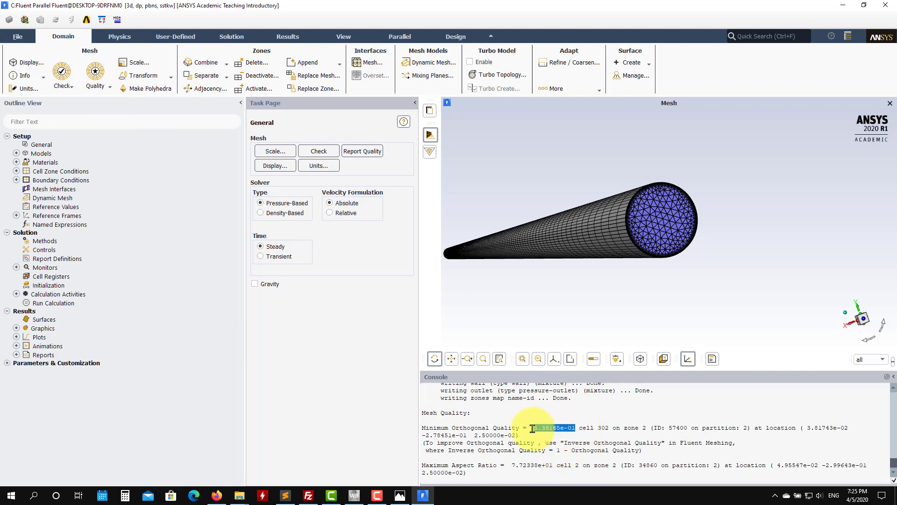
pyautogui.click(38, 76)
pyautogui.click(39, 89)
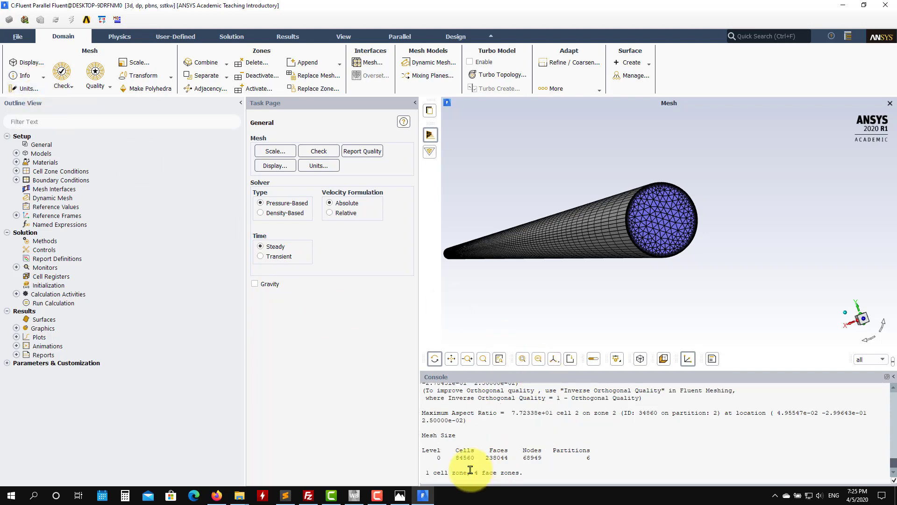
# Step: Check the pipe's domain extents in the mesh scaling settings
pyautogui.moveTo(569, 297)
pyautogui.mouseDown()
pyautogui.moveTo(722, 297)
pyautogui.moveTo(571, 301)
pyautogui.moveTo(581, 291)
pyautogui.mouseUp()
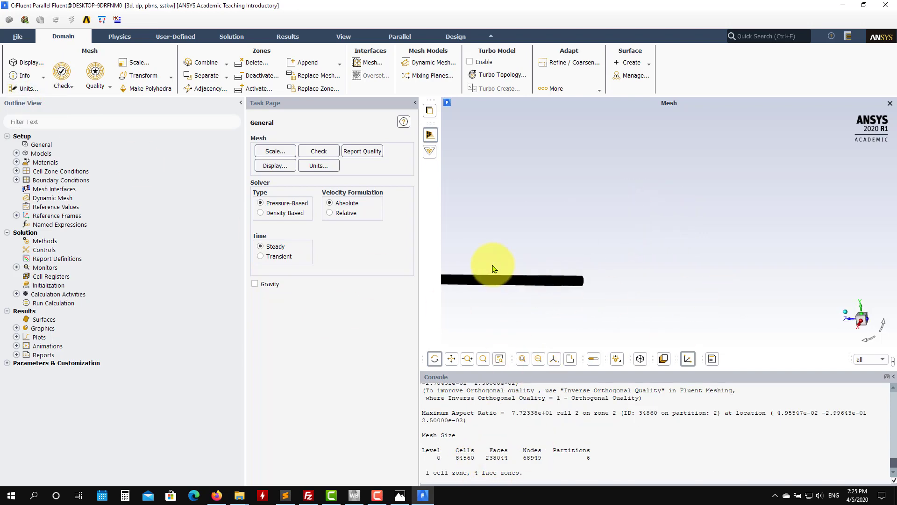
pyautogui.click(139, 64)
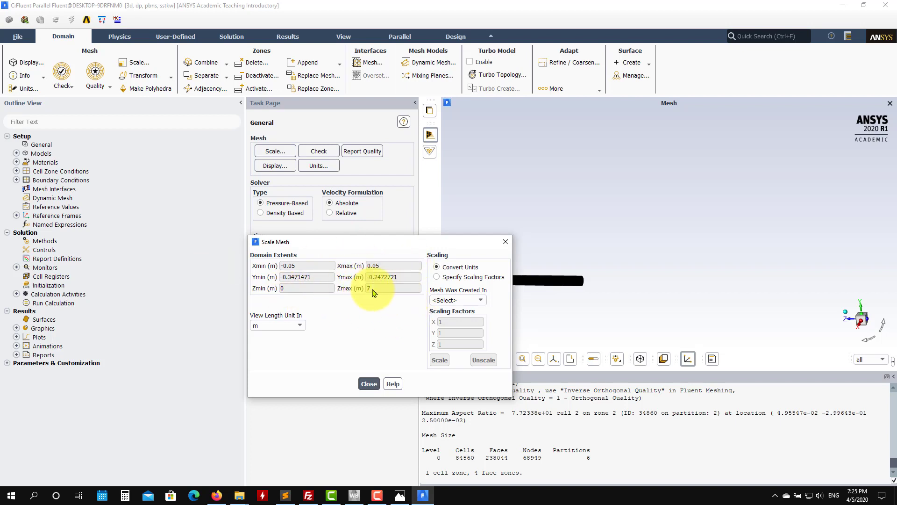
pyautogui.click(368, 384)
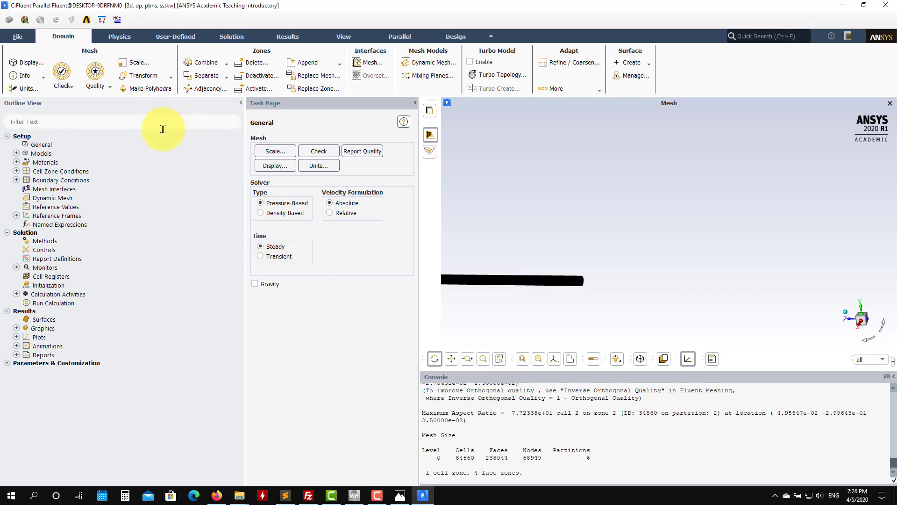
# Step: Accept the k-omega SST turbulence model in the viscous model settings
pyautogui.click(16, 153)
pyautogui.click(41, 144)
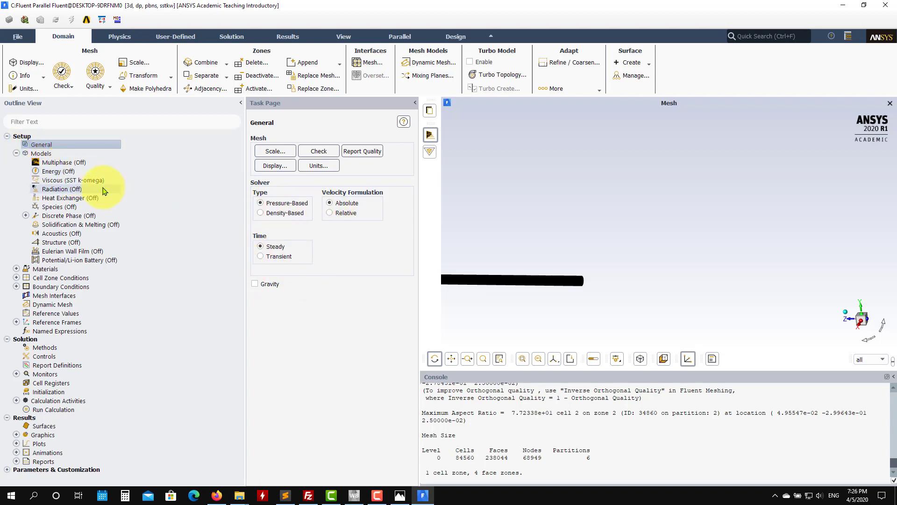
pyautogui.click(95, 184)
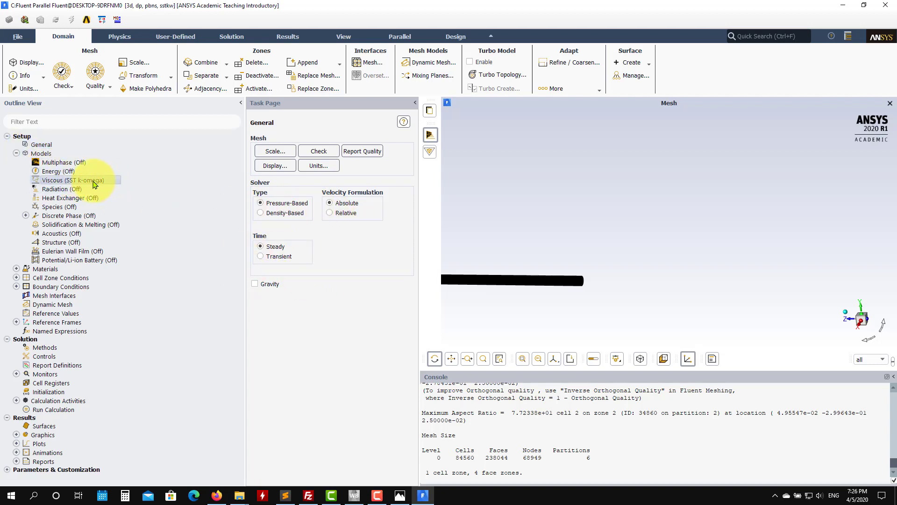
pyautogui.doubleClick(95, 183)
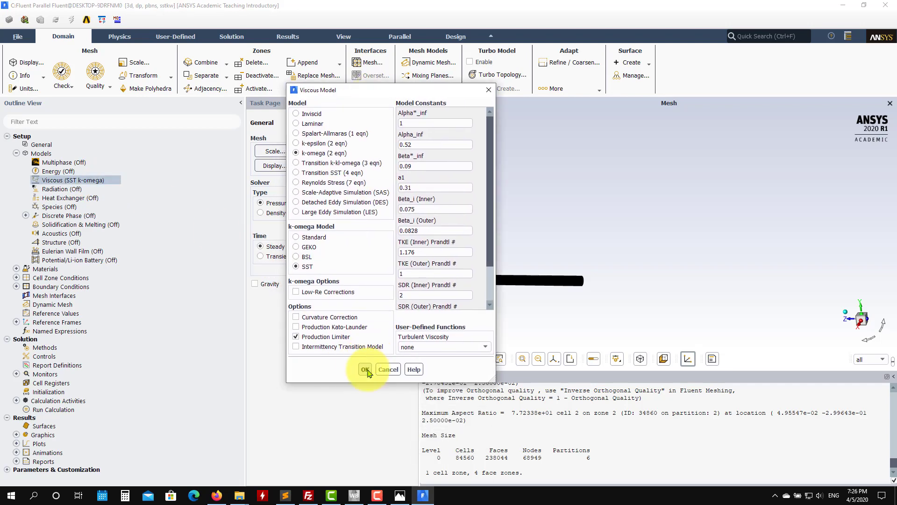
# Step: Copy water-liquid (h2o<l>) from the Fluent material database into the case's fluid materials
pyautogui.click(16, 268)
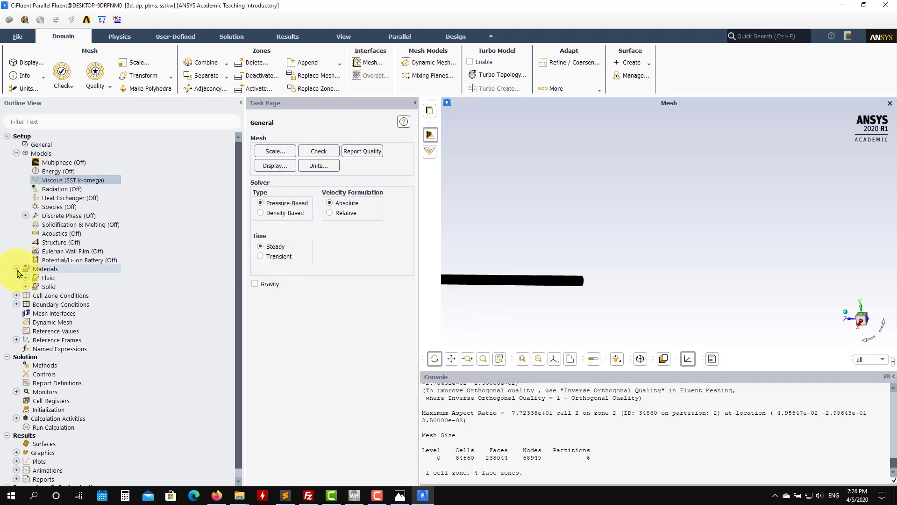
pyautogui.click(26, 278)
pyautogui.doubleClick(55, 286)
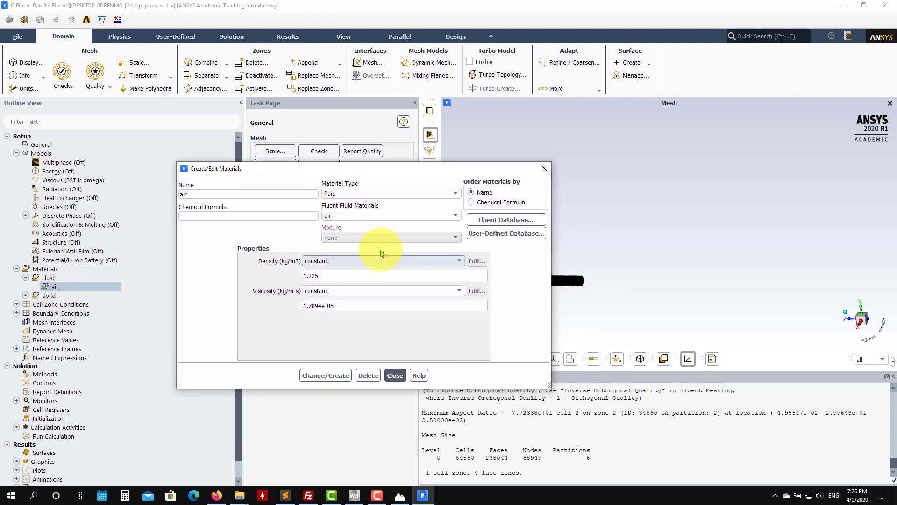
pyautogui.click(509, 219)
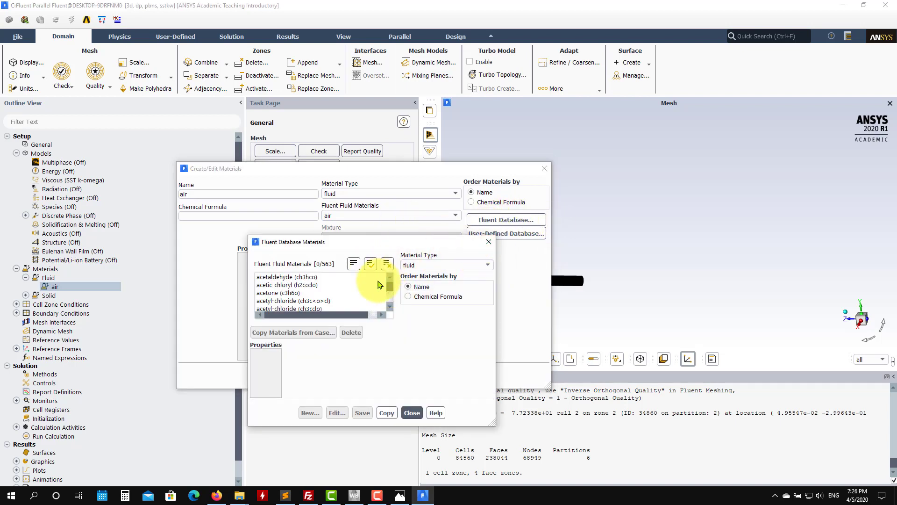
pyautogui.moveTo(390, 281); pyautogui.dragTo(389, 301)
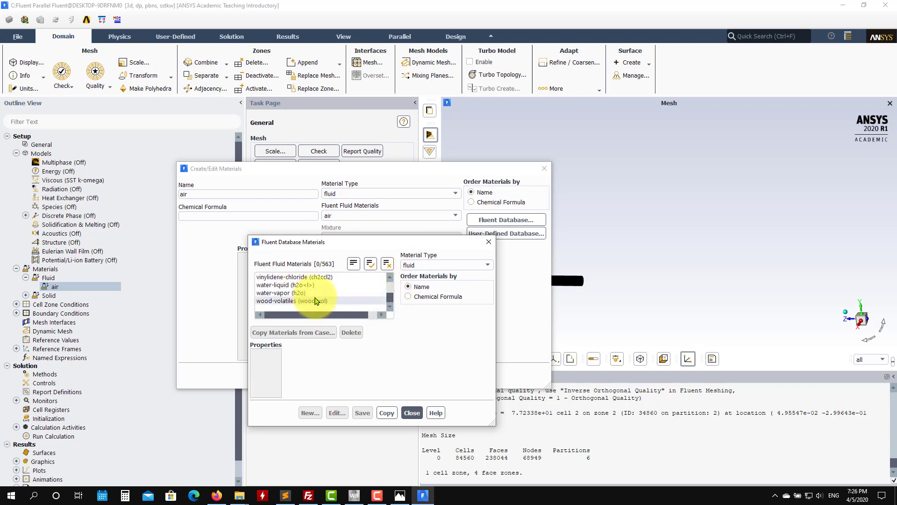
pyautogui.click(280, 285)
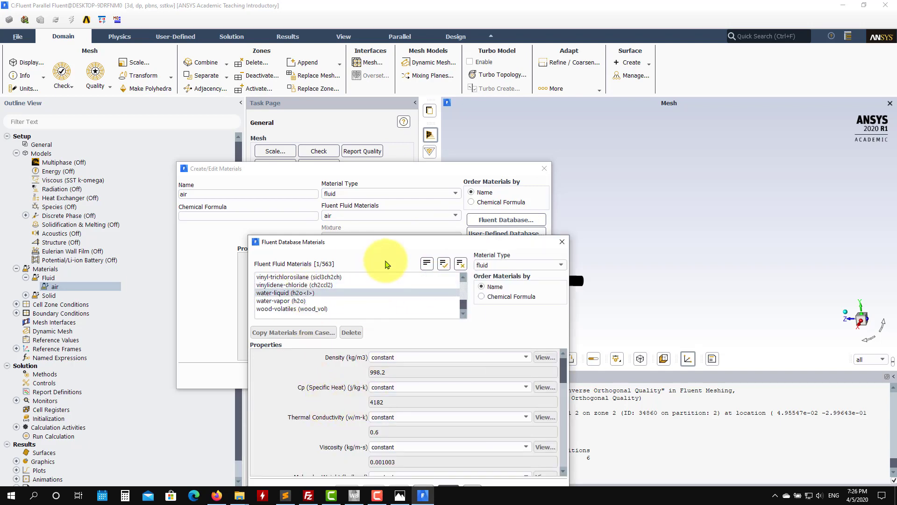
pyautogui.moveTo(386, 242); pyautogui.dragTo(217, 42)
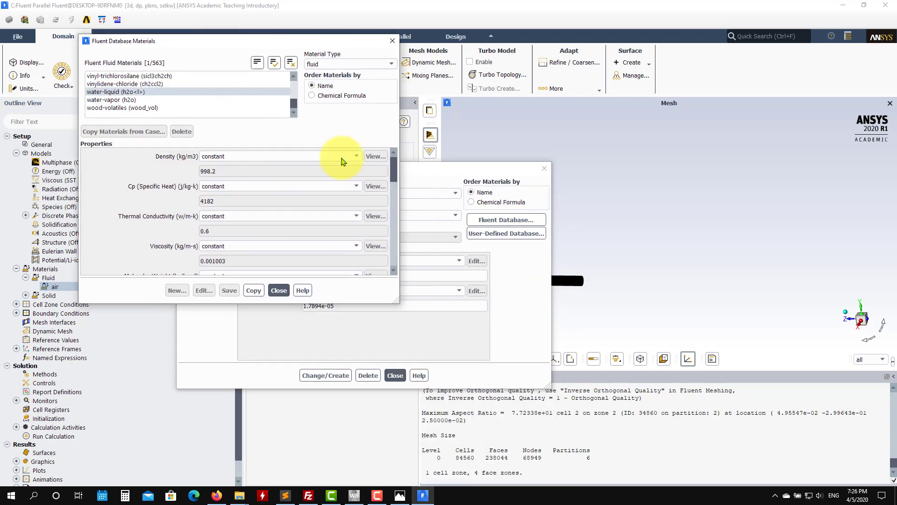
pyautogui.click(253, 290)
pyautogui.click(280, 290)
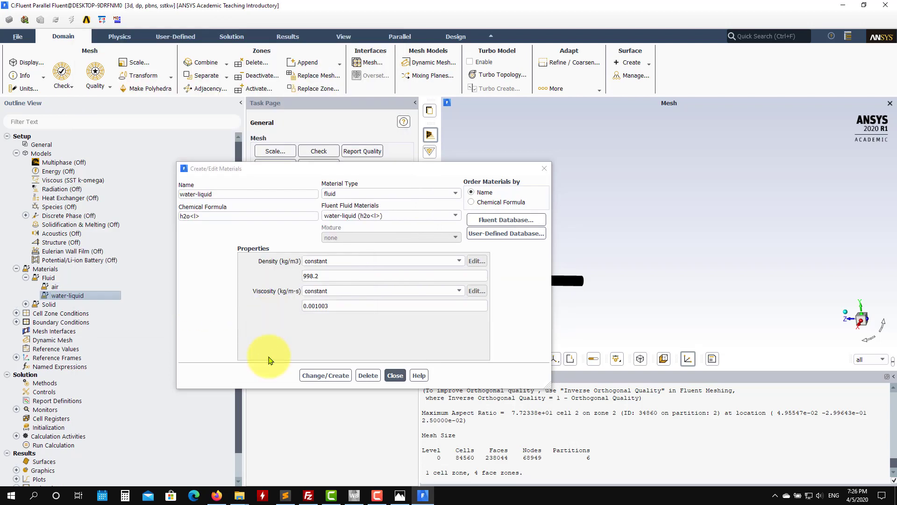
pyautogui.click(397, 377)
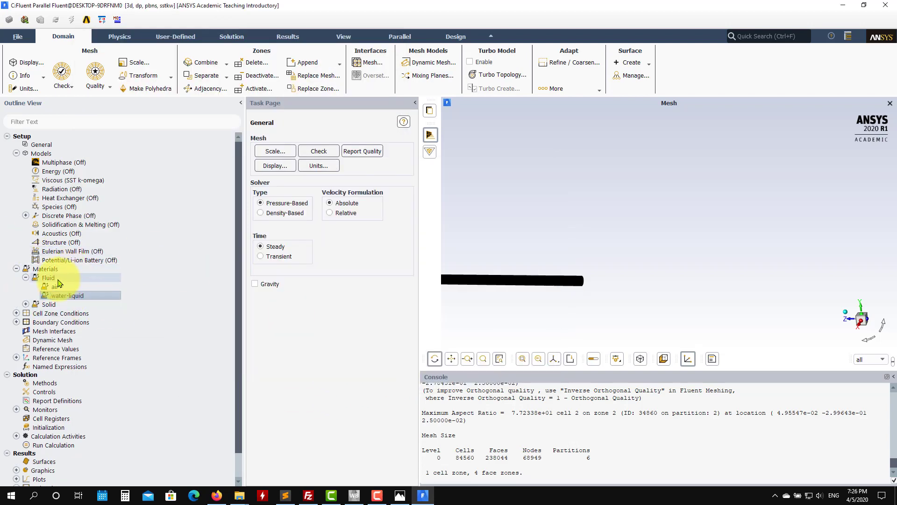
# Step: Set the air material's density to 1 kg/m3 and its viscosity to 1e-06 kg/m-s, and apply the changes
pyautogui.doubleClick(56, 286)
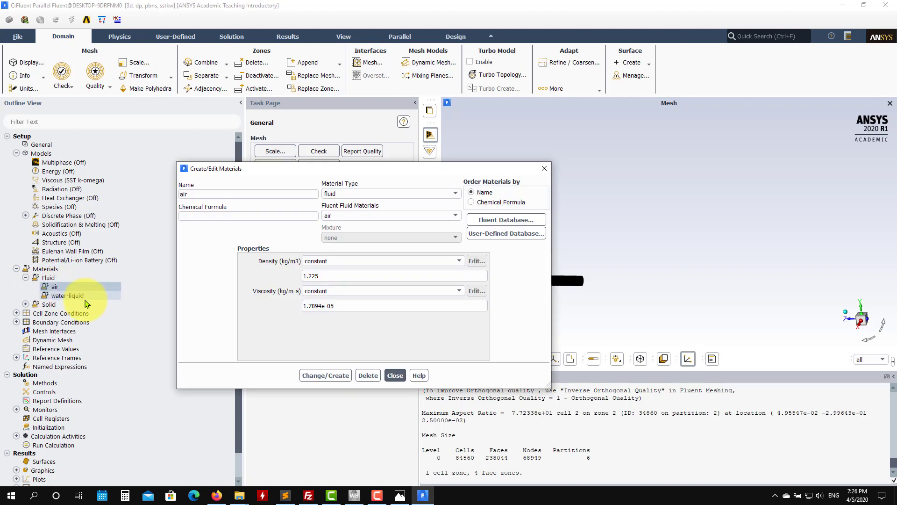
pyautogui.moveTo(340, 276); pyautogui.dragTo(233, 271)
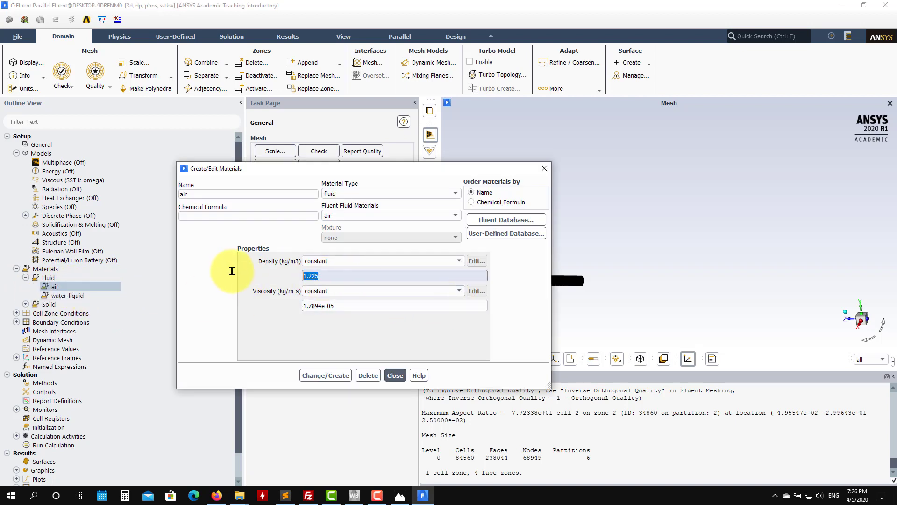
pyautogui.write('1')
pyautogui.moveTo(357, 306); pyautogui.dragTo(239, 286)
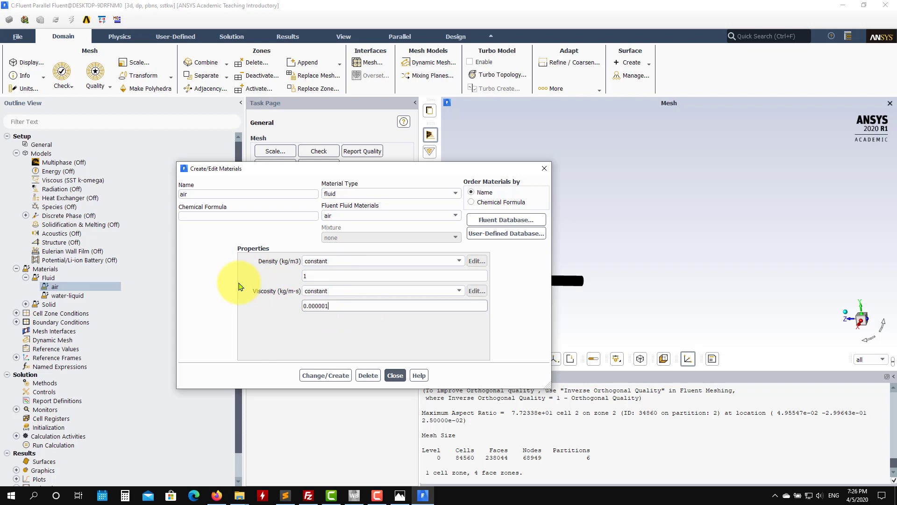
pyautogui.click(328, 373)
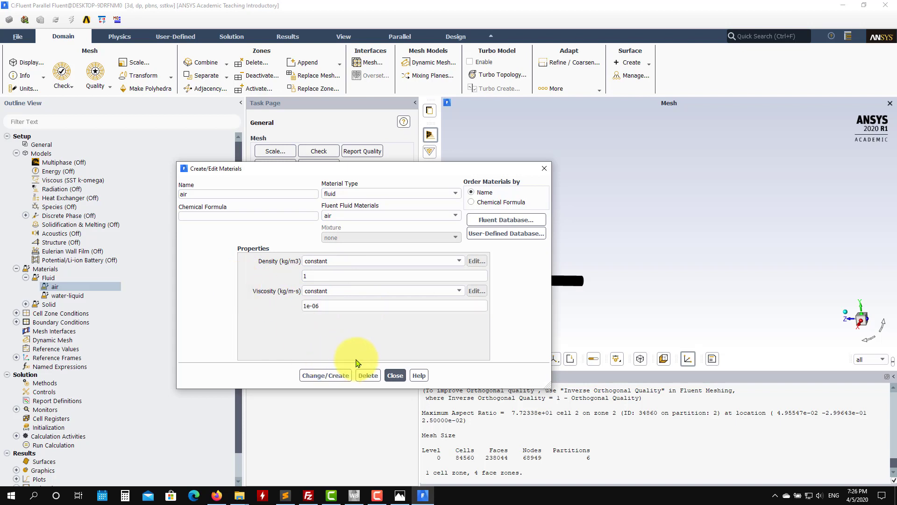
pyautogui.click(395, 375)
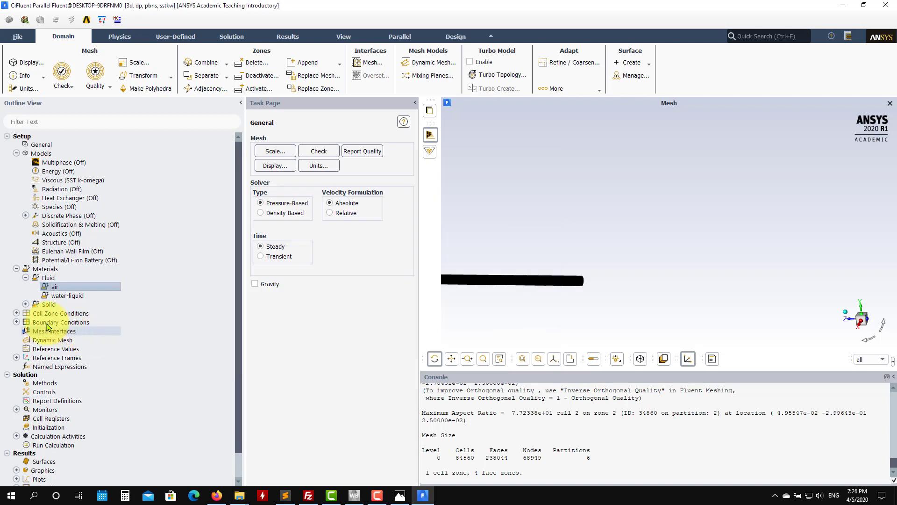
pyautogui.click(17, 313)
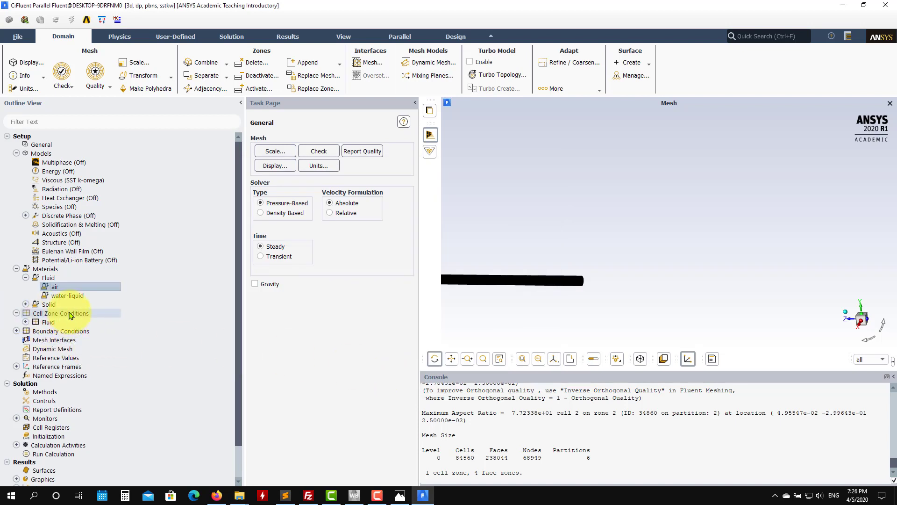
pyautogui.doubleClick(47, 304)
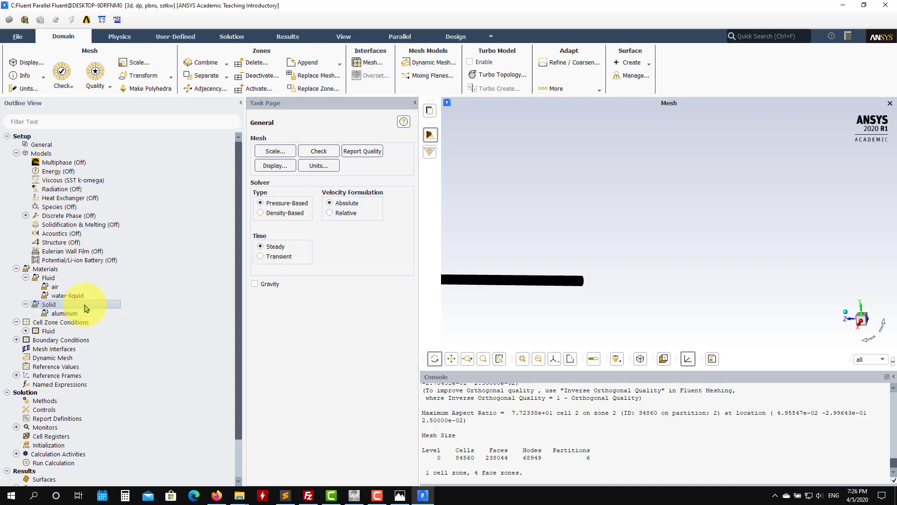
pyautogui.click(26, 304)
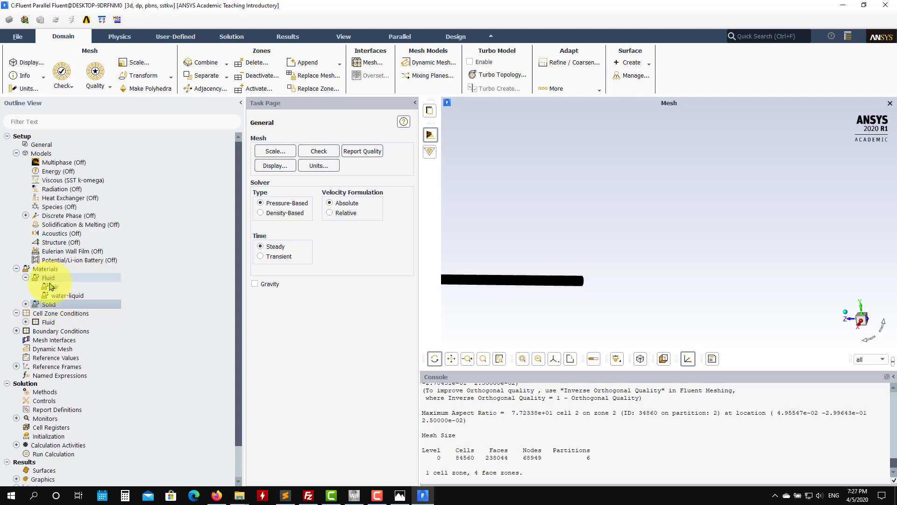
pyautogui.click(26, 304)
pyautogui.click(26, 304)
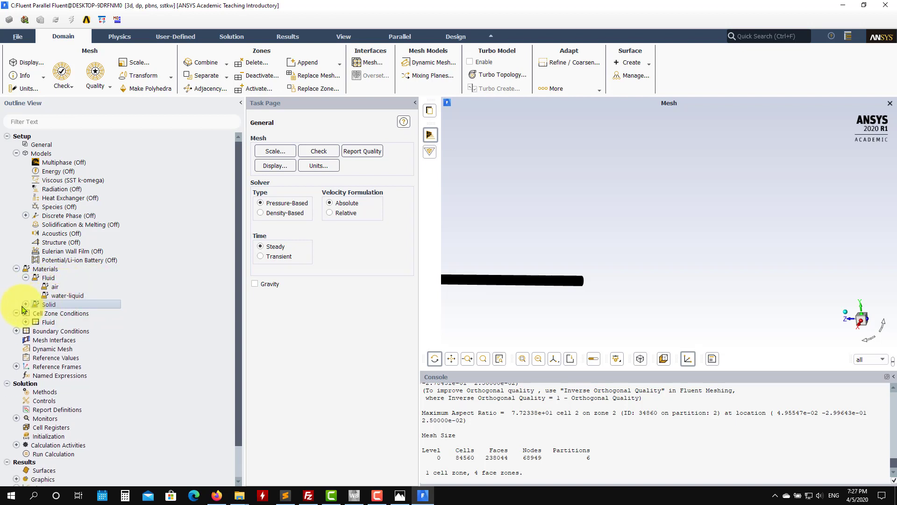
pyautogui.click(26, 322)
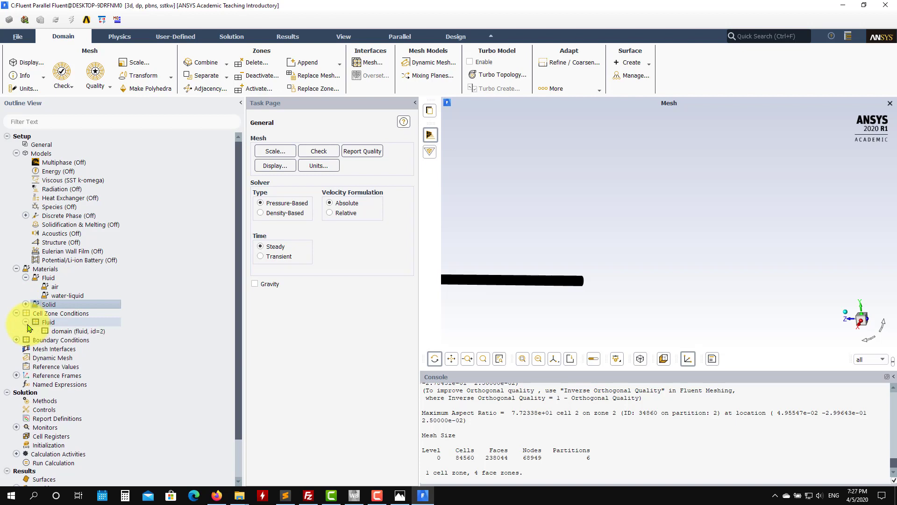
# Step: Check the operating conditions for the cell zones and accept them
pyautogui.doubleClick(52, 313)
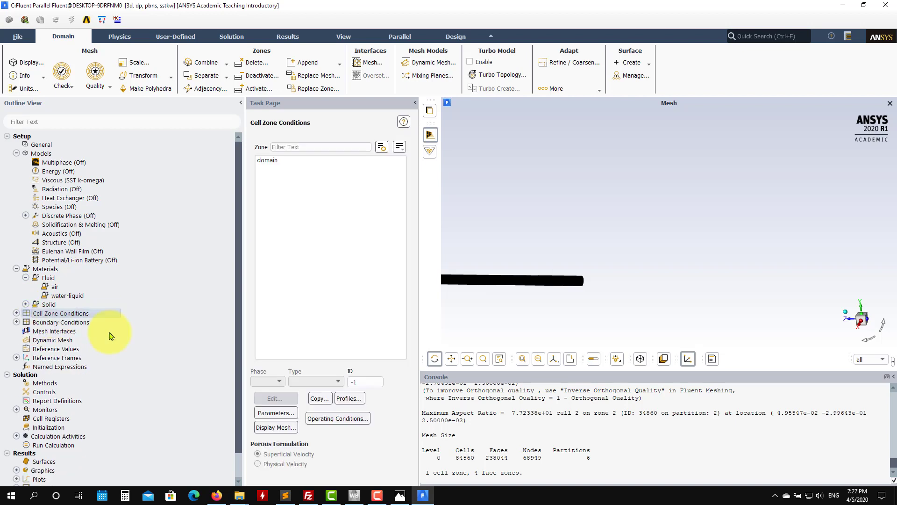
pyautogui.click(344, 419)
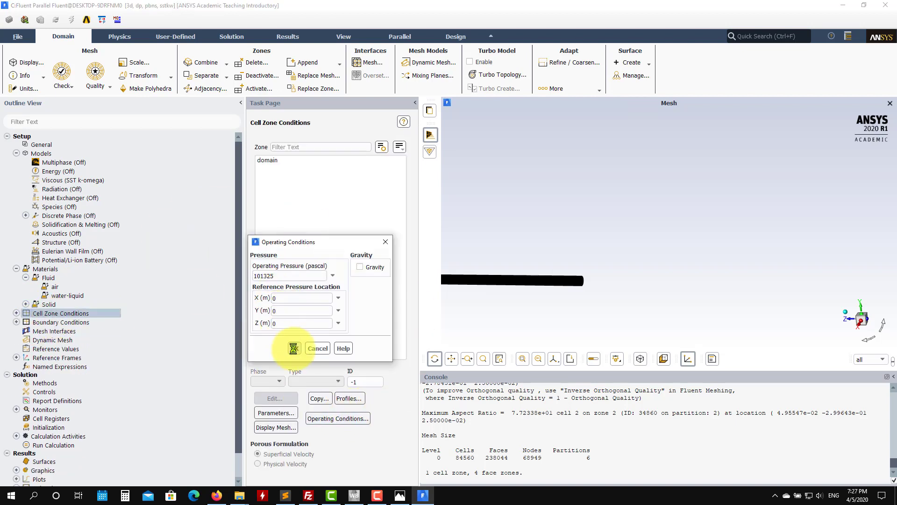
pyautogui.click(293, 348)
# Step: Try water-liquid as the material of the domain cell zone, then assign air and apply the zone settings
pyautogui.click(263, 160)
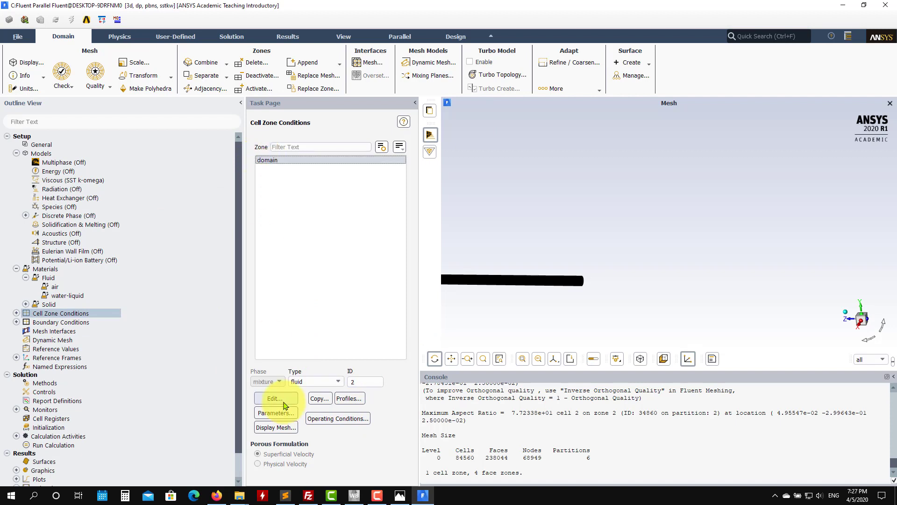
pyautogui.click(284, 403)
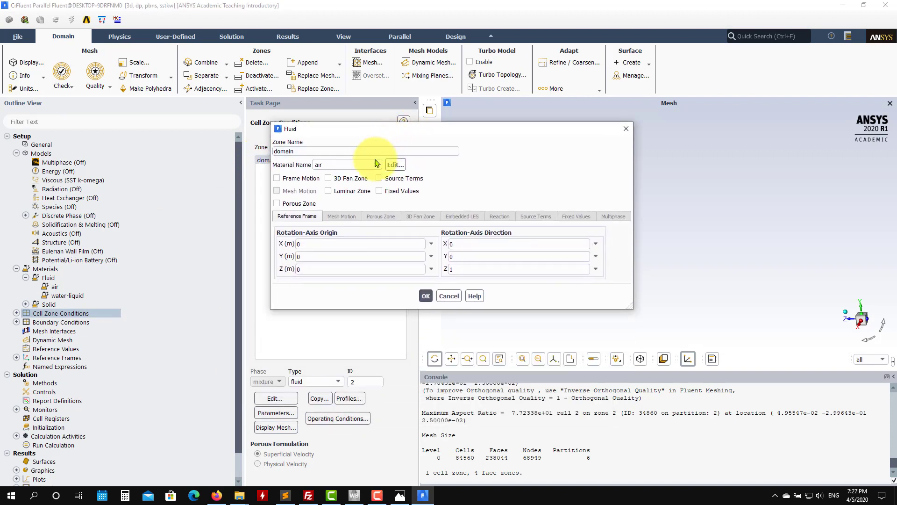
pyautogui.click(374, 164)
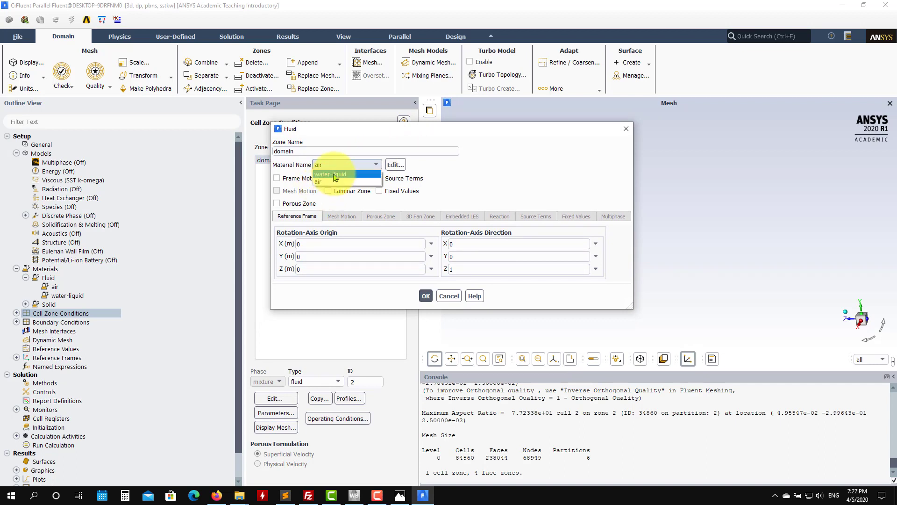
pyautogui.click(335, 174)
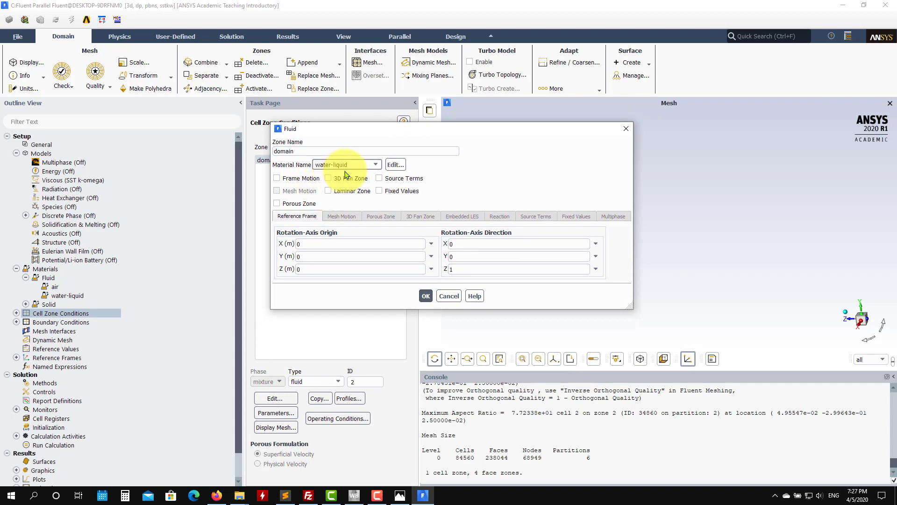
pyautogui.click(375, 164)
pyautogui.click(329, 183)
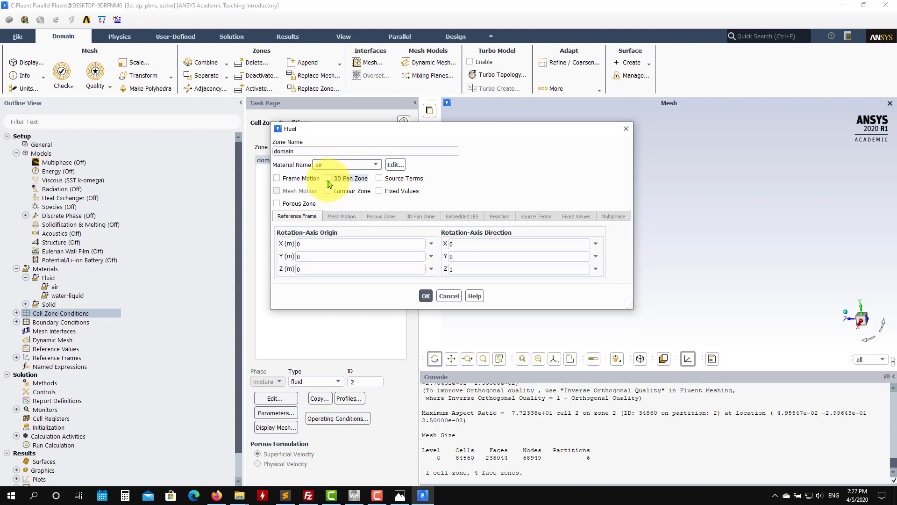
pyautogui.click(424, 295)
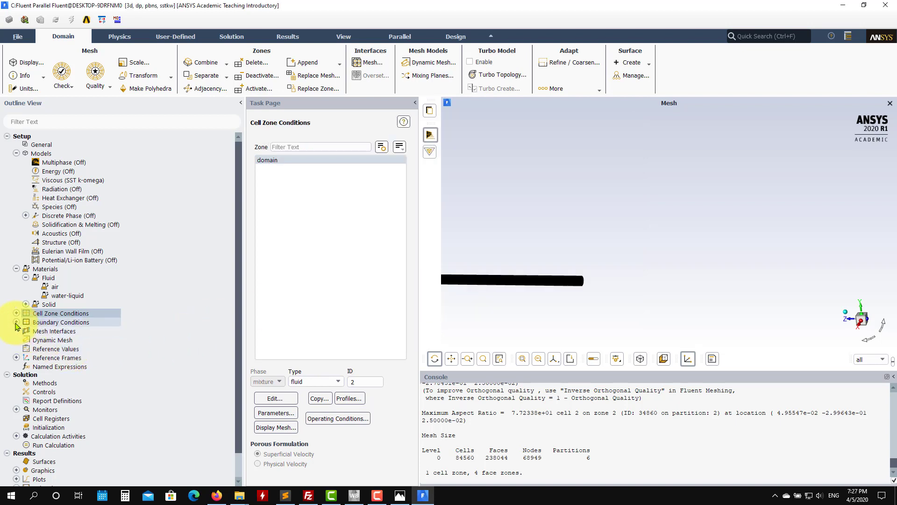
# Step: Define the inlet's velocity as Magnitude, Normal to Boundary with a magnitude of 1 m/s
pyautogui.click(17, 322)
pyautogui.doubleClick(56, 321)
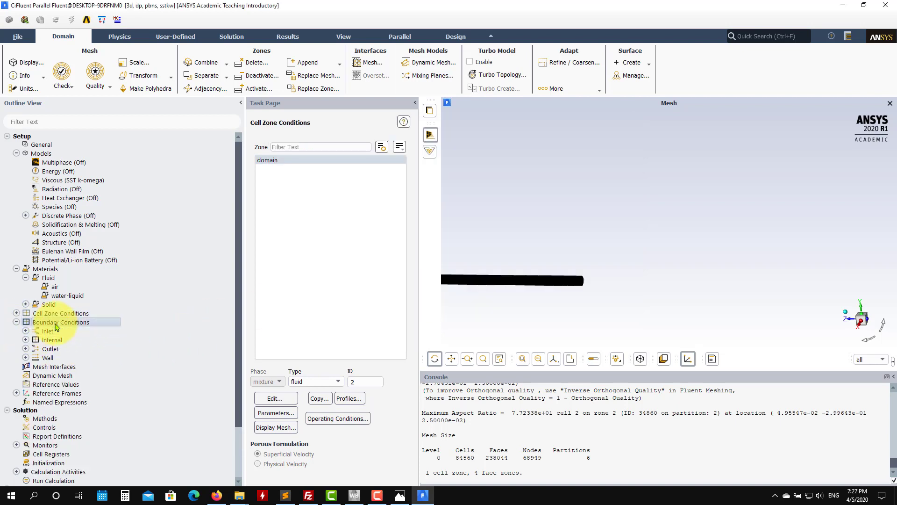
pyautogui.click(281, 161)
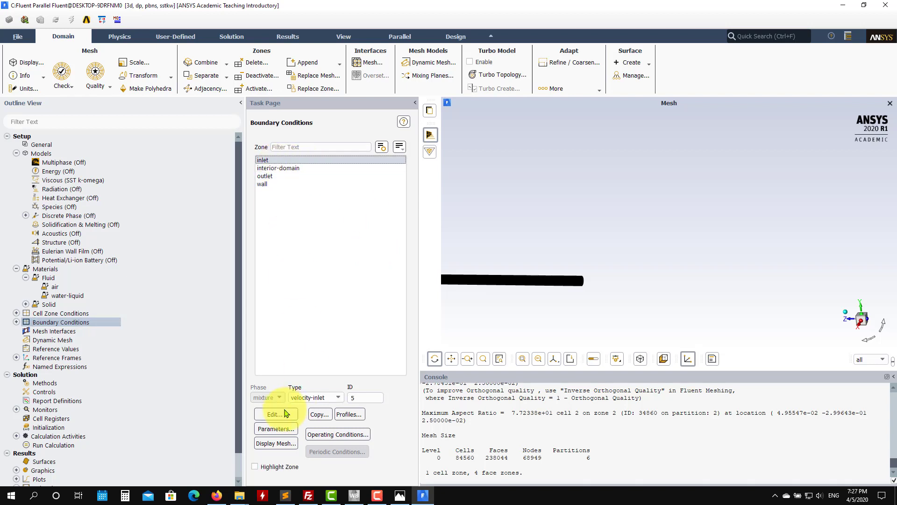
pyautogui.click(275, 414)
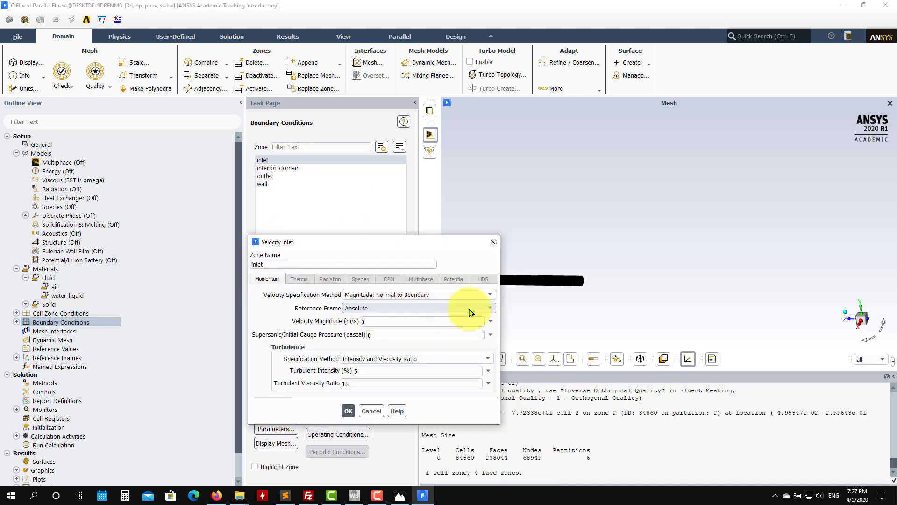
pyautogui.click(410, 294)
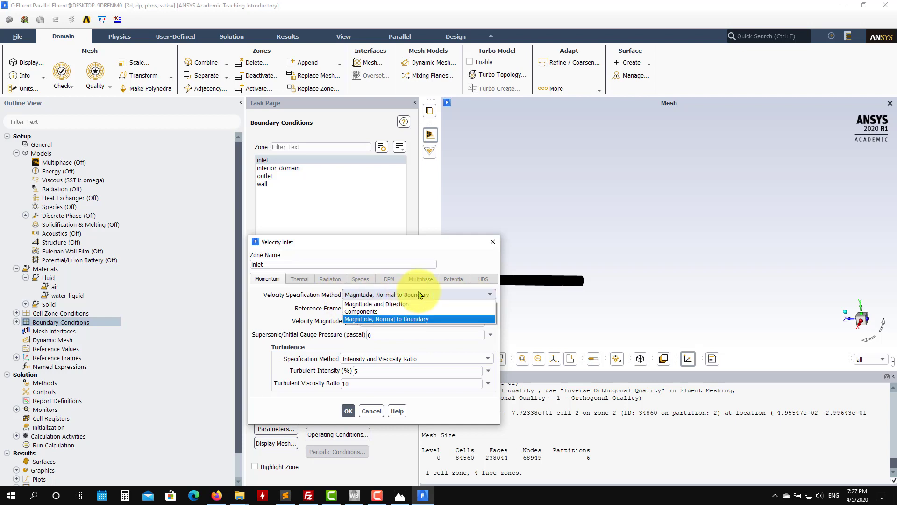
pyautogui.click(351, 314)
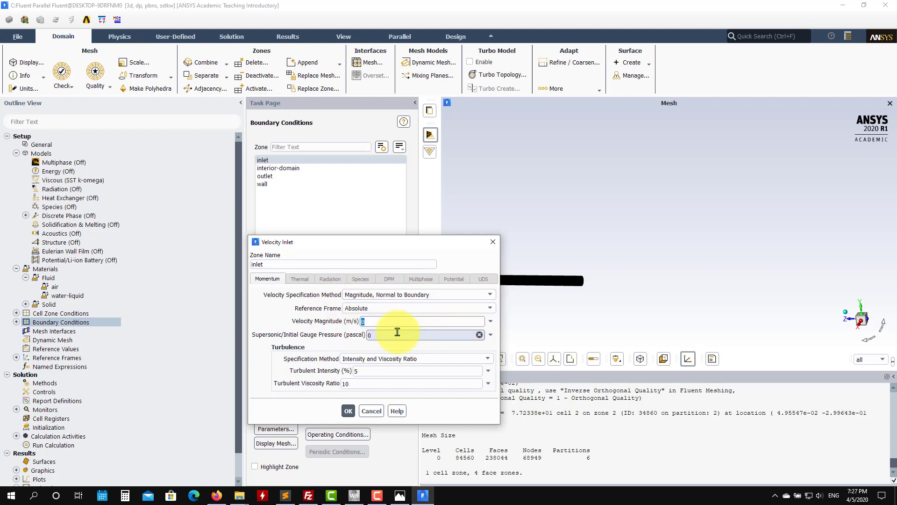
# Step: Set the inlet's turbulent intensity to 1% and its turbulent viscosity ratio to 1
pyautogui.click(376, 370)
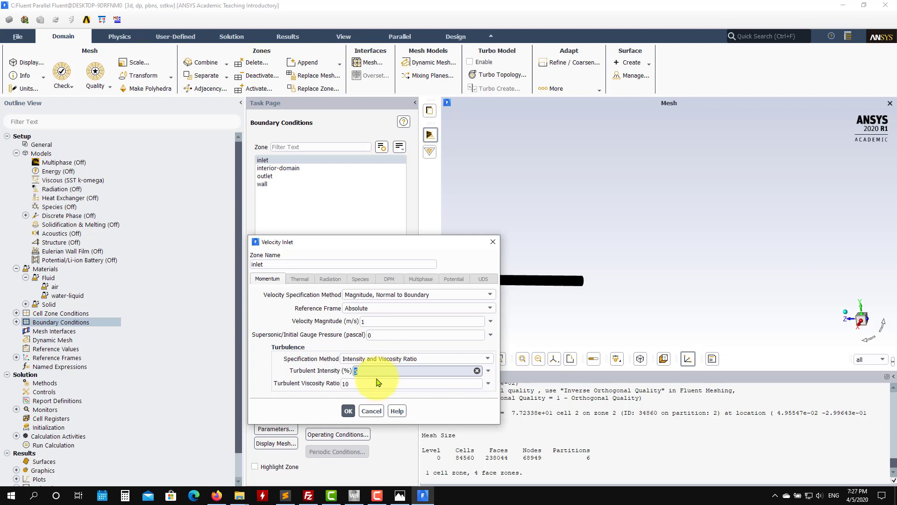
pyautogui.write('1')
pyautogui.press('Tab')
pyautogui.write('1')
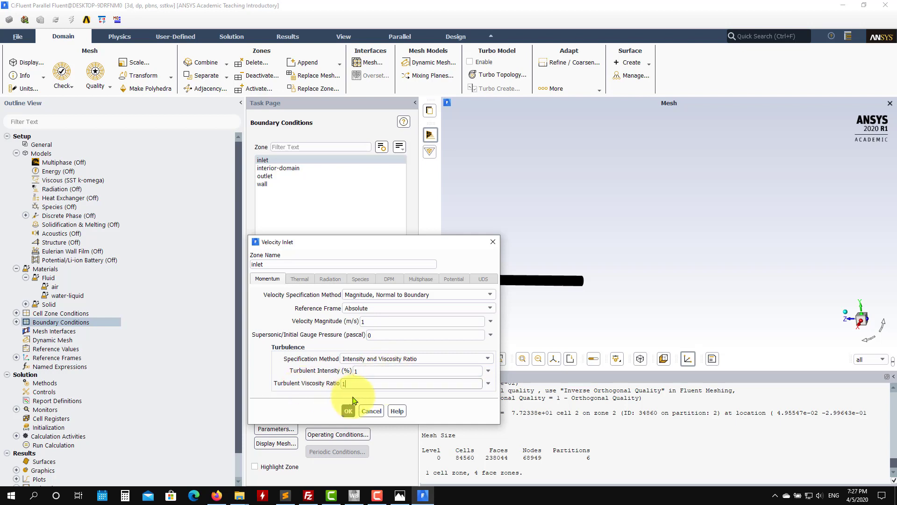
# Step: Try Intensity and Hydraulic Diameter for the inlet turbulence, return to Intensity and Viscosity Ratio, and apply the inlet settings
pyautogui.click(488, 359)
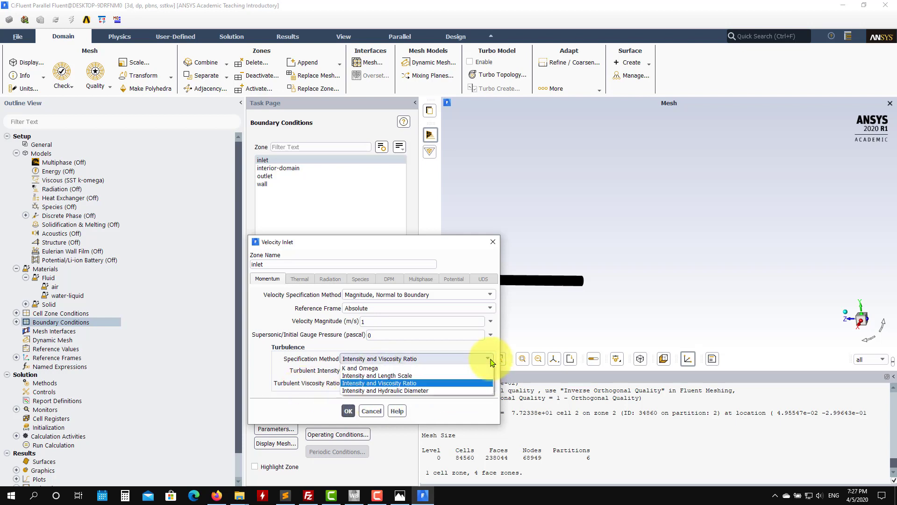
pyautogui.click(430, 390)
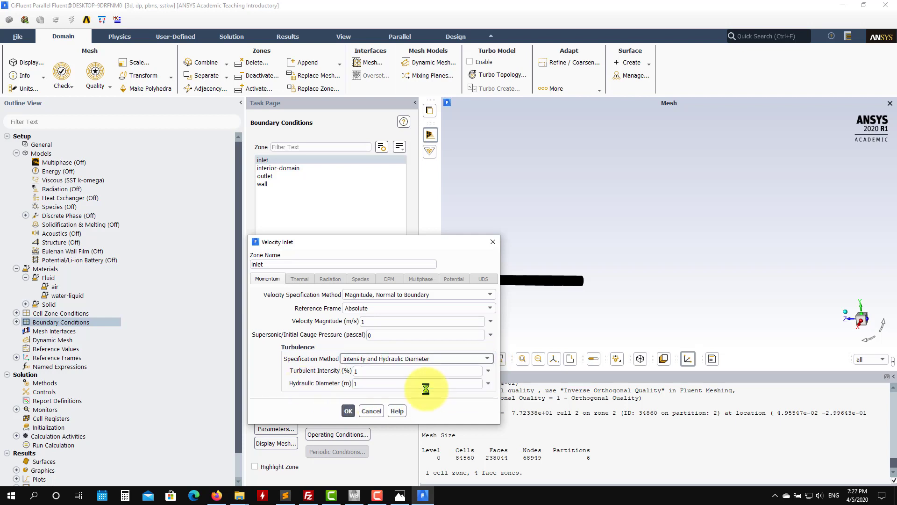
pyautogui.click(487, 358)
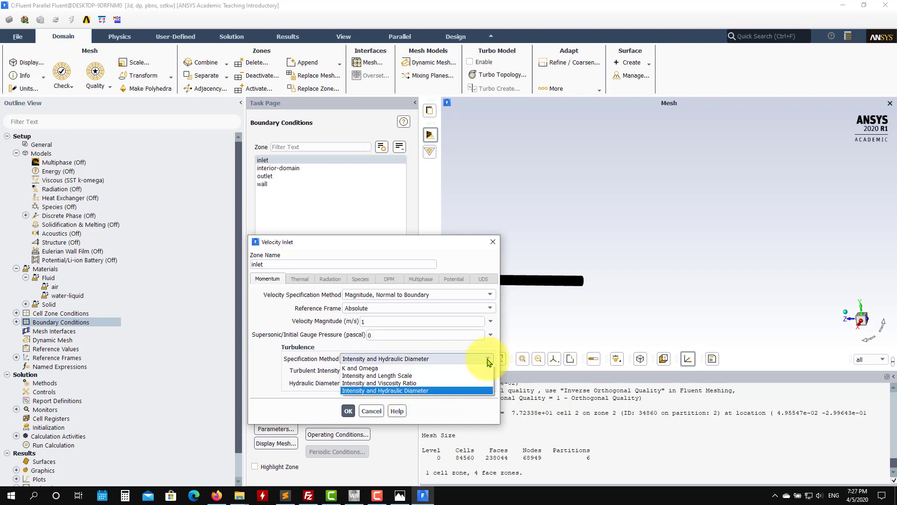
pyautogui.click(432, 382)
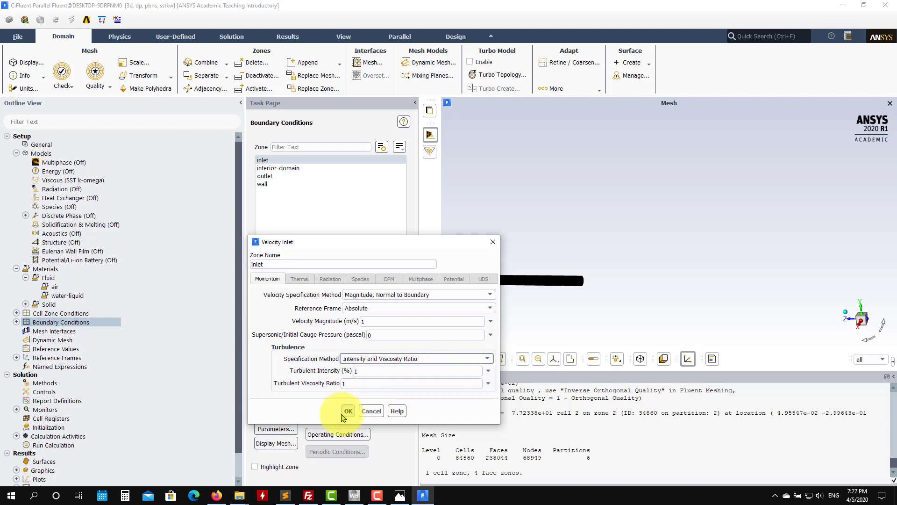
pyautogui.click(348, 411)
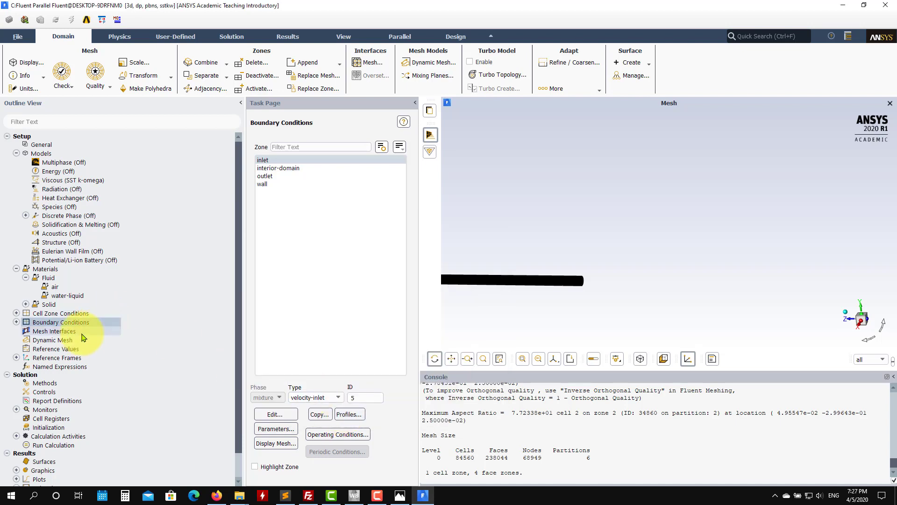
# Step: Set the pressure outlet's backflow turbulent intensity to 1% under Intensity and Viscosity Ratio, edit the backflow viscosity ratio, and apply the outlet settings
pyautogui.click(17, 322)
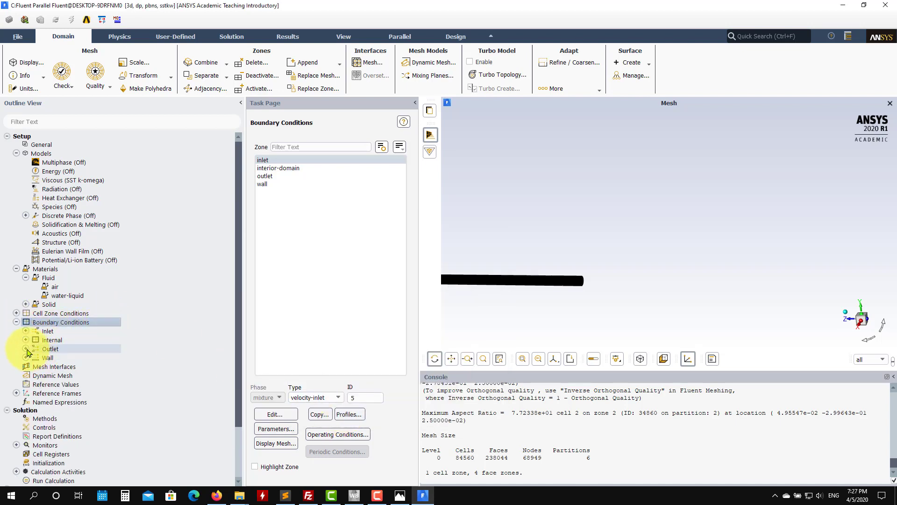
pyautogui.click(26, 349)
pyautogui.click(81, 358)
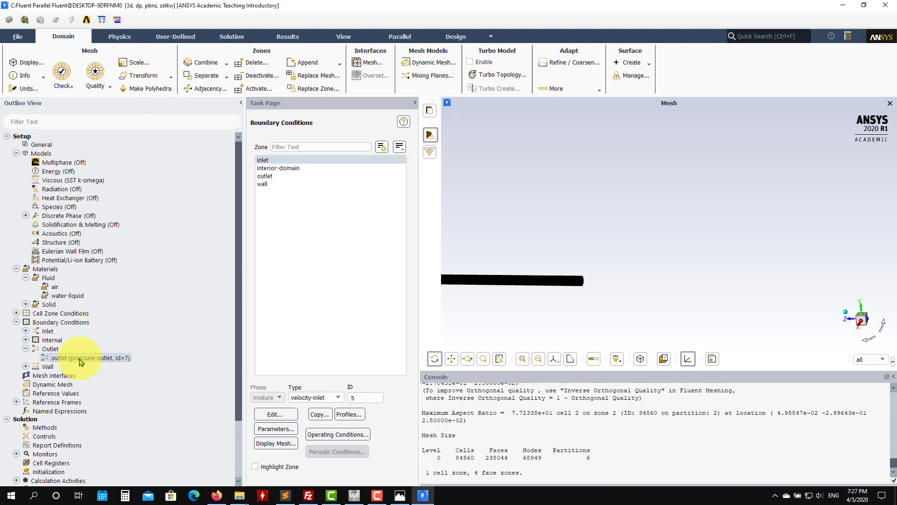
pyautogui.doubleClick(81, 358)
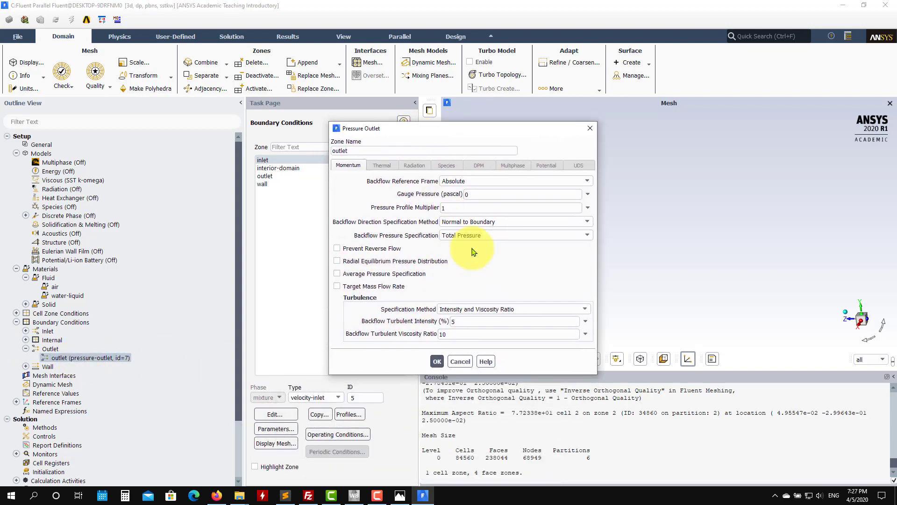
pyautogui.click(568, 308)
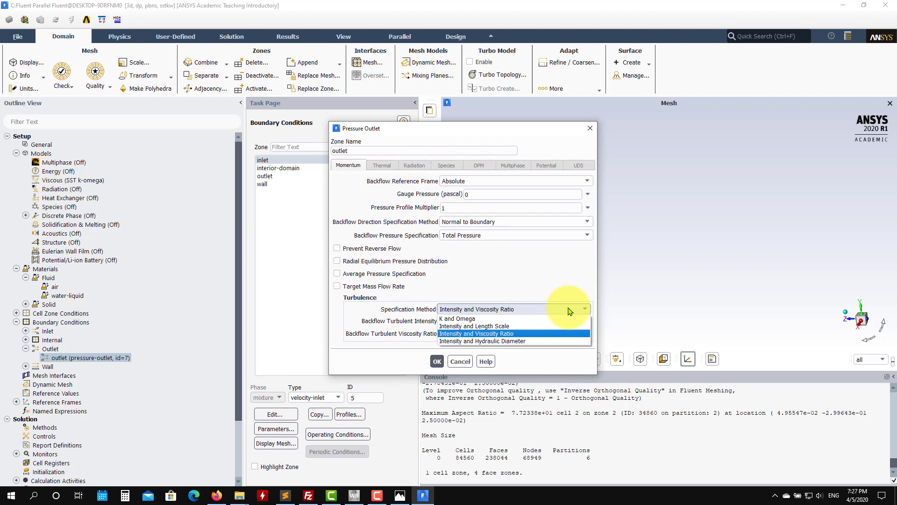
pyautogui.click(527, 335)
pyautogui.doubleClick(483, 324)
pyautogui.write('1')
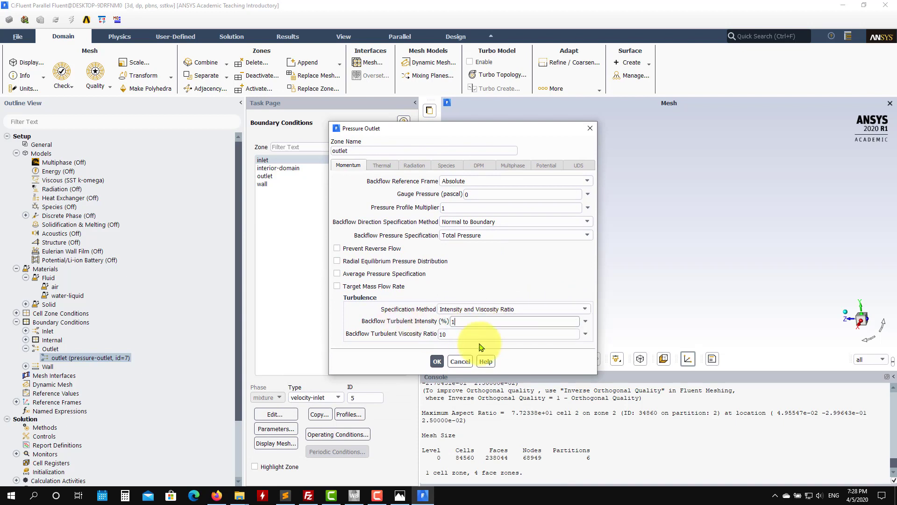
pyautogui.moveTo(459, 334); pyautogui.dragTo(377, 325)
pyautogui.click(437, 361)
# Step: List the wall boundary zone, fit the whole pipe mesh in view, and examine the solution methods
pyautogui.doubleClick(58, 367)
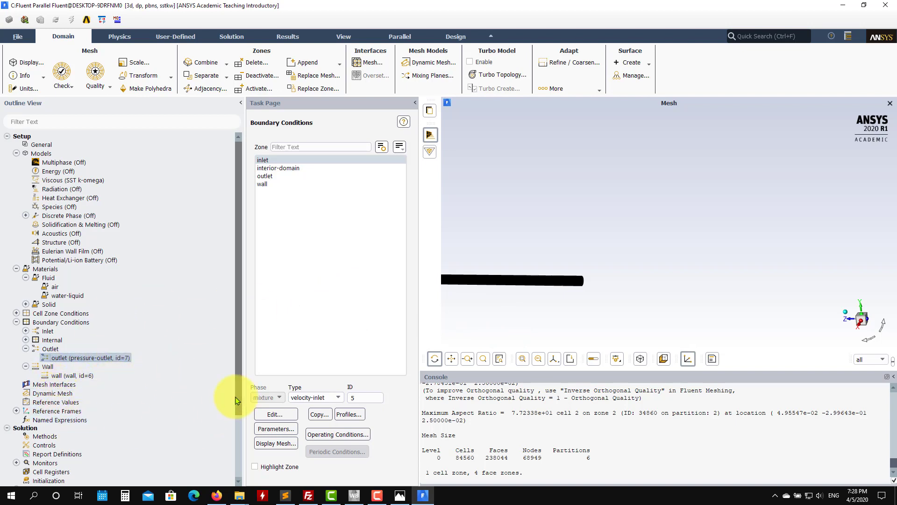
pyautogui.scroll(-1, 232, 431)
pyautogui.scroll(-2, 232, 431)
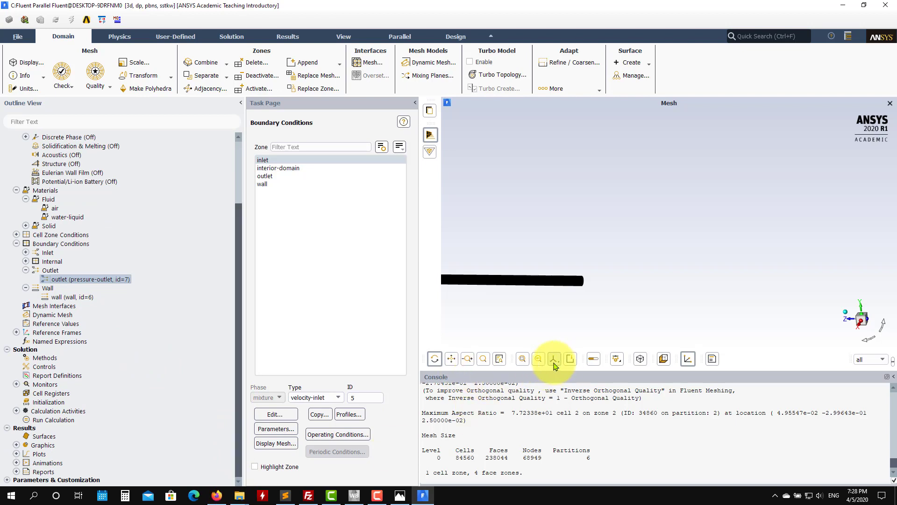
pyautogui.click(521, 358)
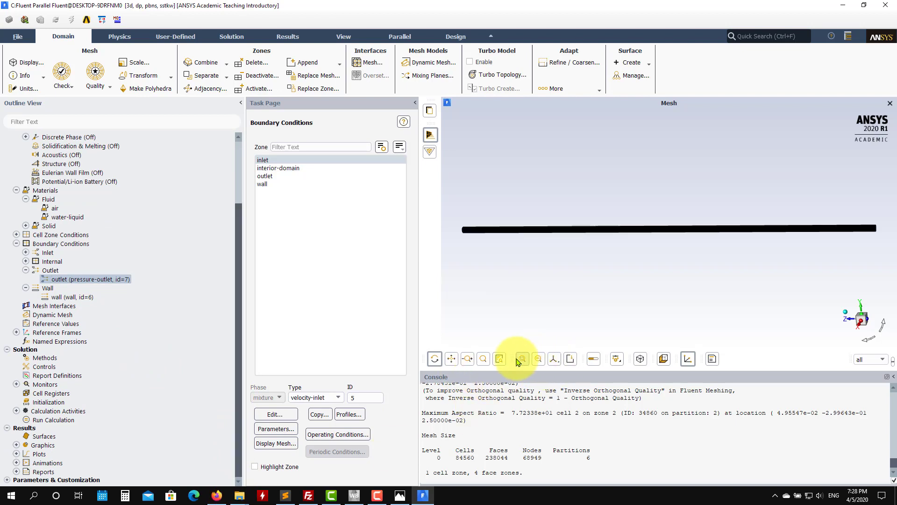
pyautogui.click(54, 358)
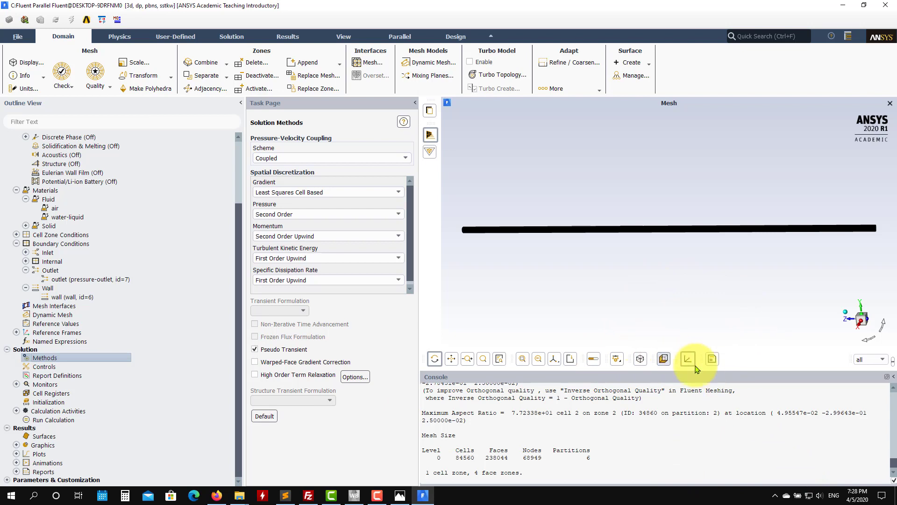
# Step: Switch to Task Manager, examine the computer's memory usage, and return to Fluent
pyautogui.rightClick(858, 498)
pyautogui.click(718, 419)
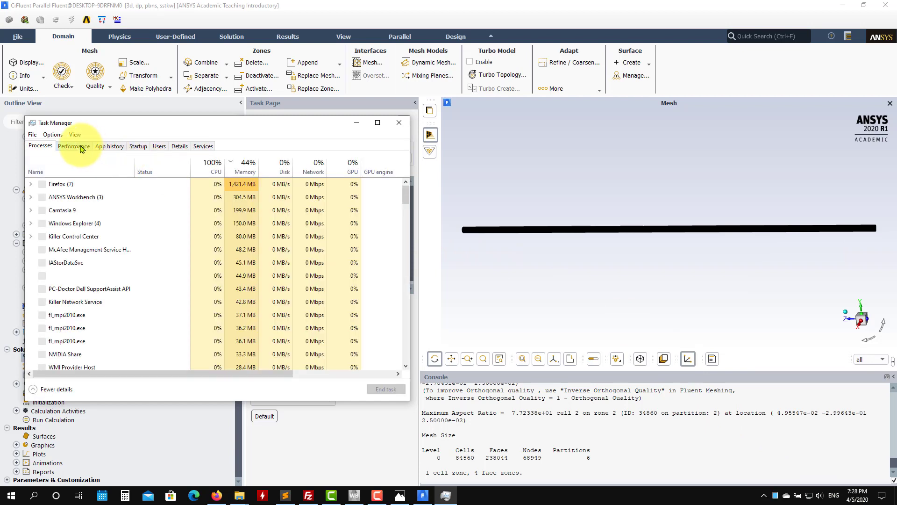
pyautogui.click(81, 147)
pyautogui.click(95, 210)
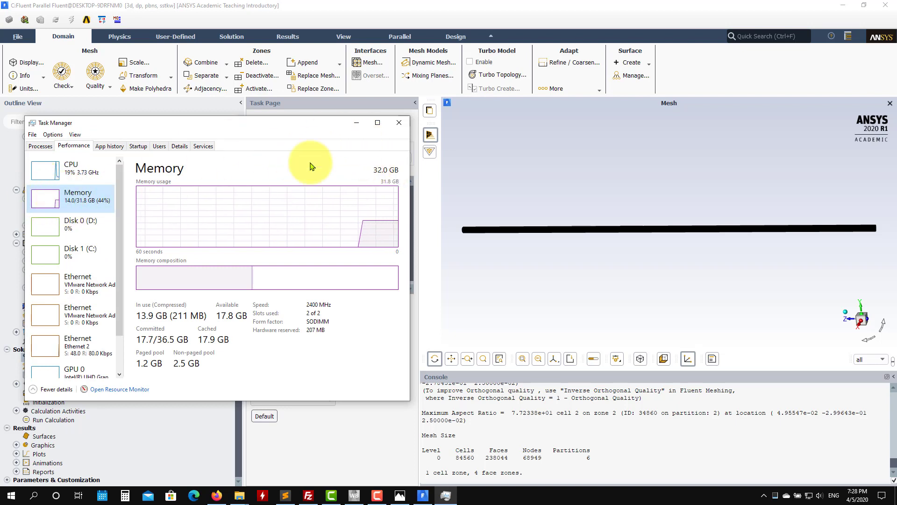
pyautogui.click(356, 125)
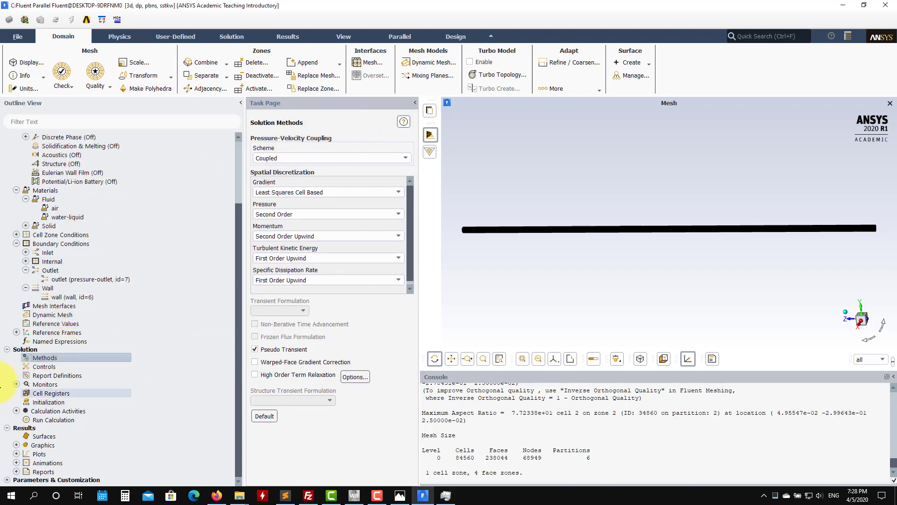
# Step: Examine the pseudo transient explicit relaxation factors in the solution controls and the available solution monitors
pyautogui.click(46, 366)
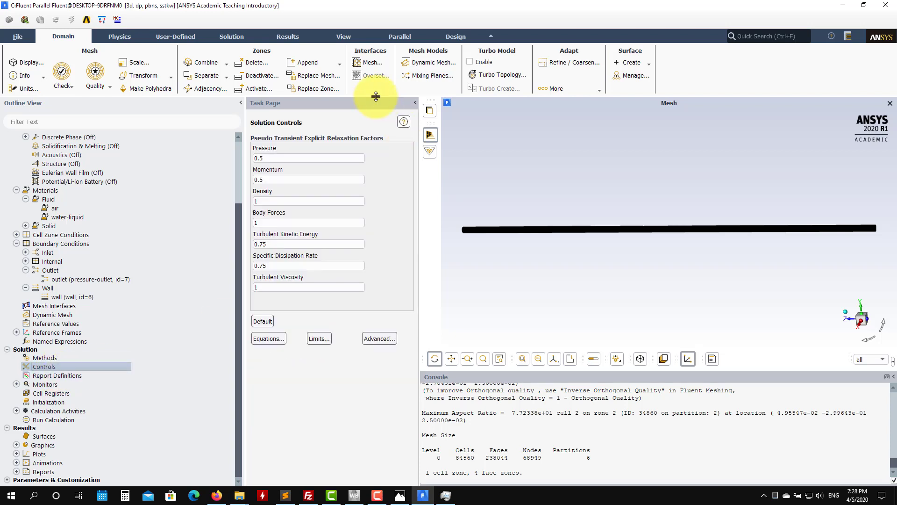
pyautogui.doubleClick(46, 384)
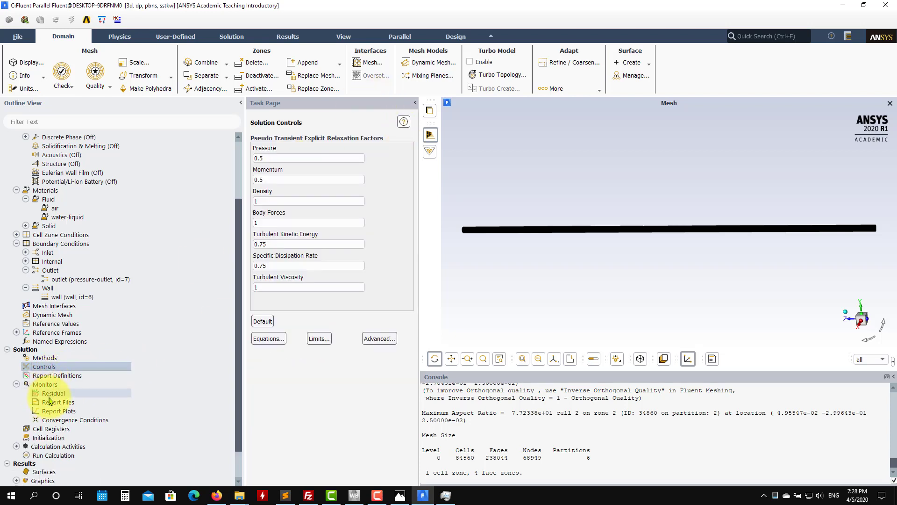
pyautogui.click(17, 384)
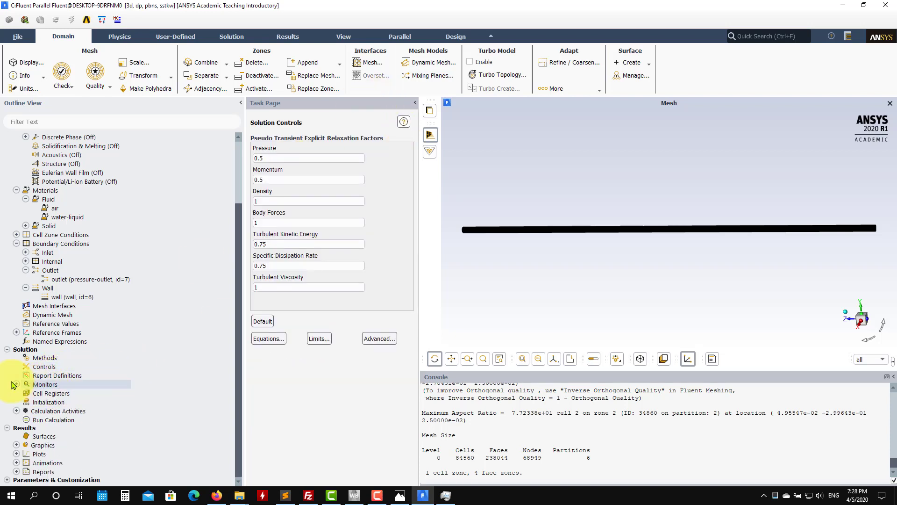
# Step: Create a mass flow rate flux report named massflow for the inlet and outlet boundaries, with a report plot
pyautogui.rightClick(68, 379)
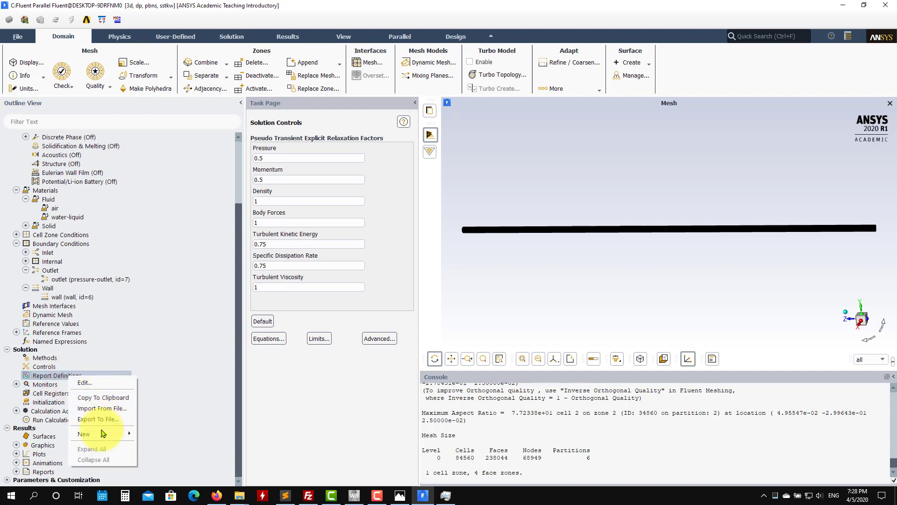
pyautogui.moveTo(103, 434)
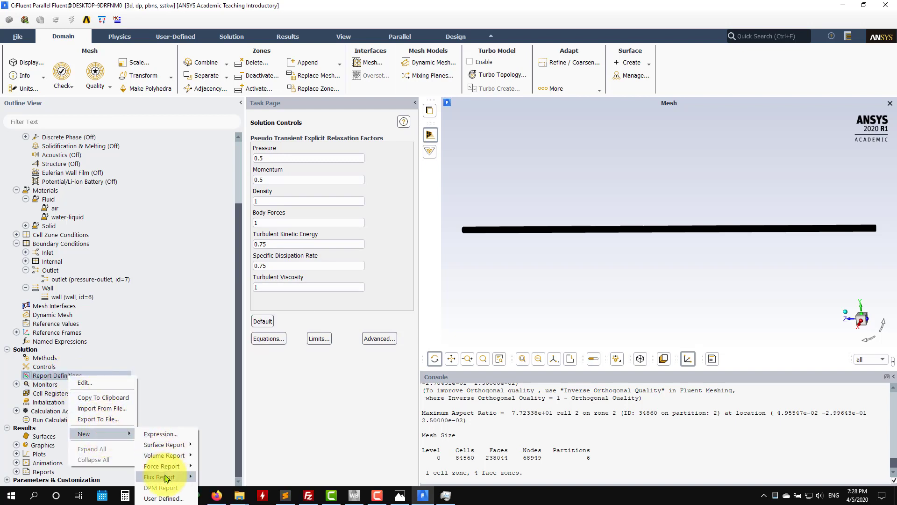
pyautogui.moveTo(178, 476)
pyautogui.click(226, 412)
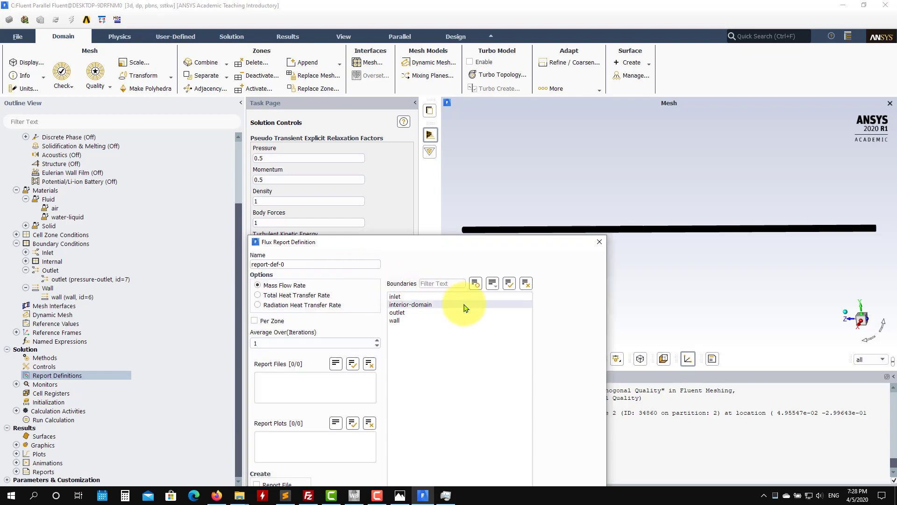
pyautogui.click(402, 312)
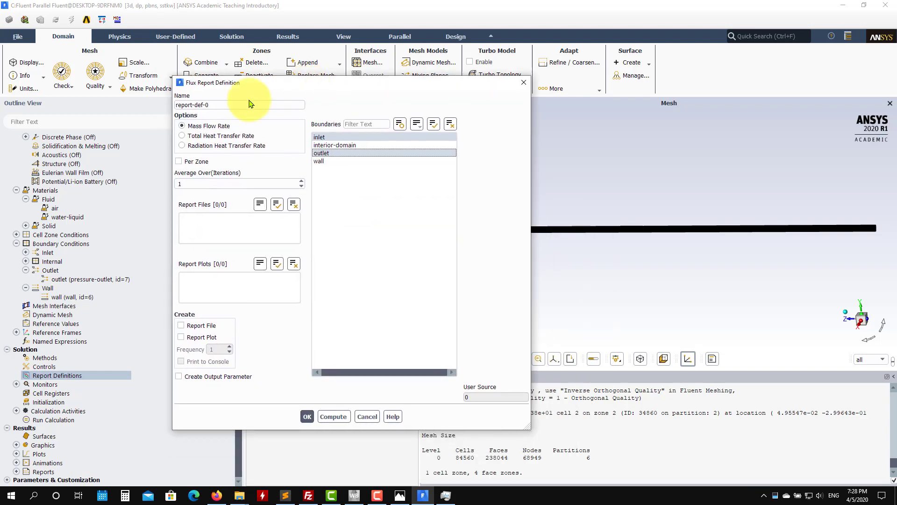
pyautogui.moveTo(254, 104); pyautogui.dragTo(116, 104)
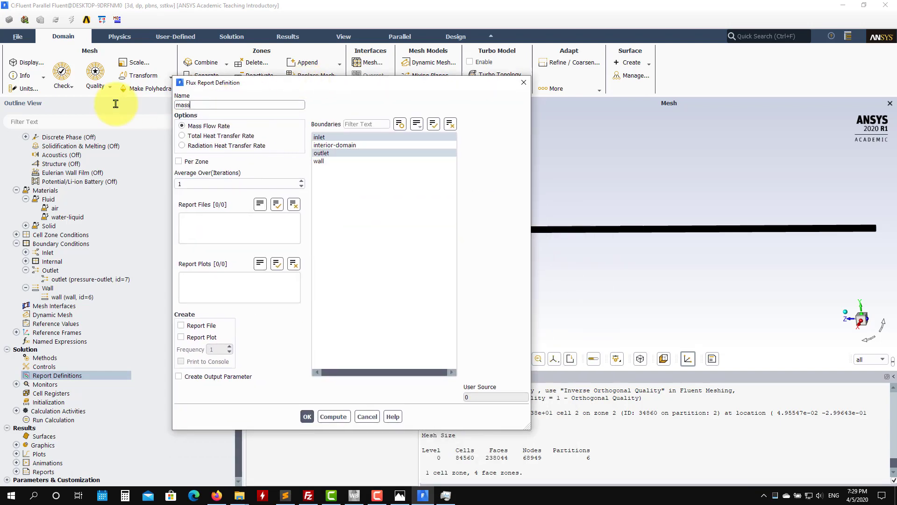
pyautogui.click(201, 337)
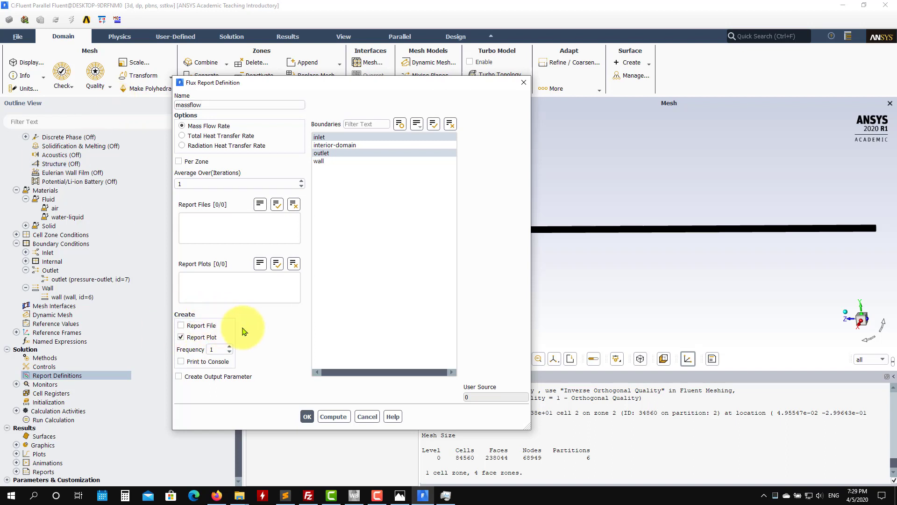
pyautogui.click(307, 417)
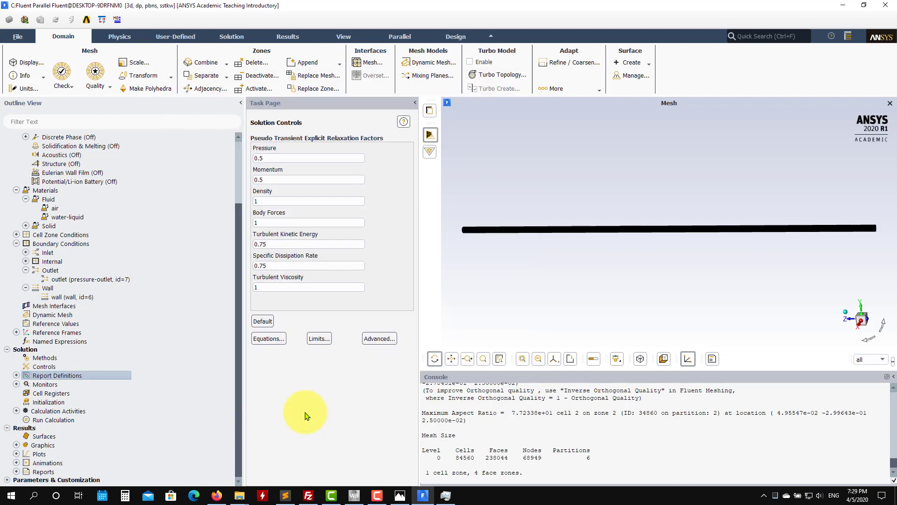
# Step: Start a facet average surface report on the wall surface using the turbulence variable Wall Yplus
pyautogui.rightClick(66, 378)
pyautogui.moveTo(109, 432)
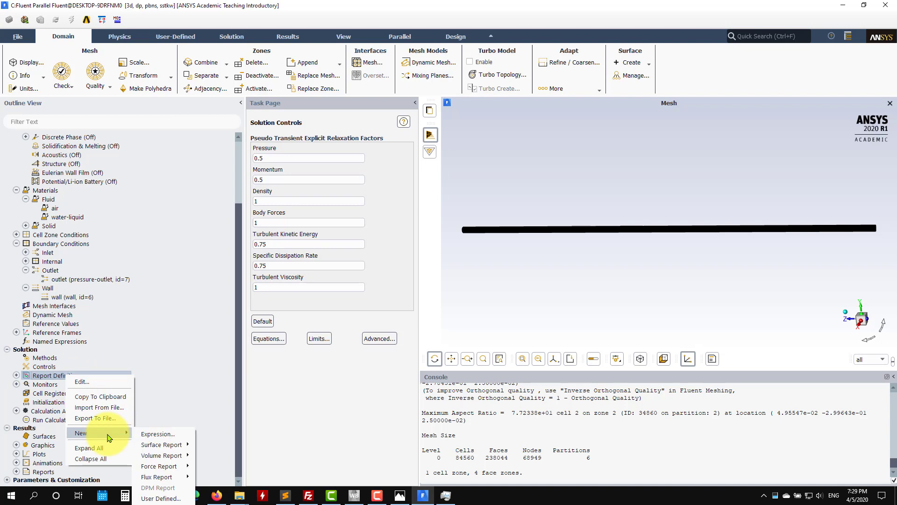
pyautogui.moveTo(166, 444)
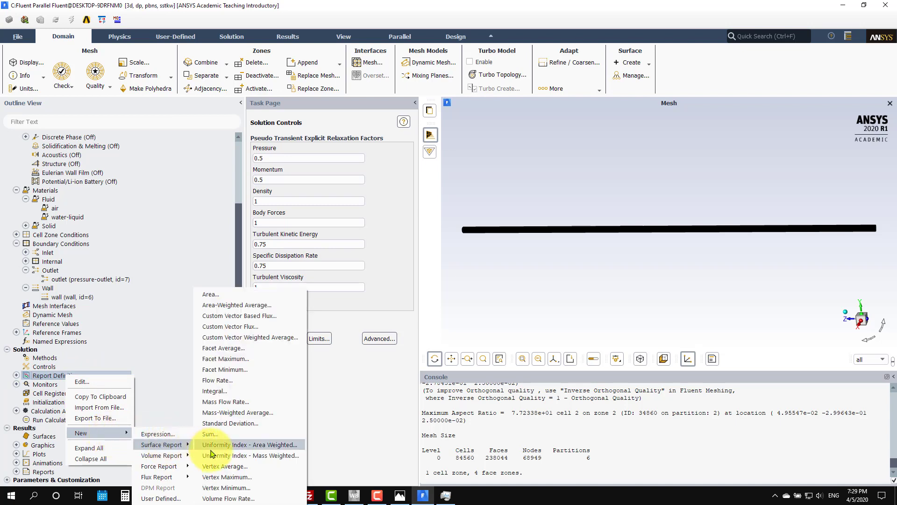
pyautogui.click(262, 348)
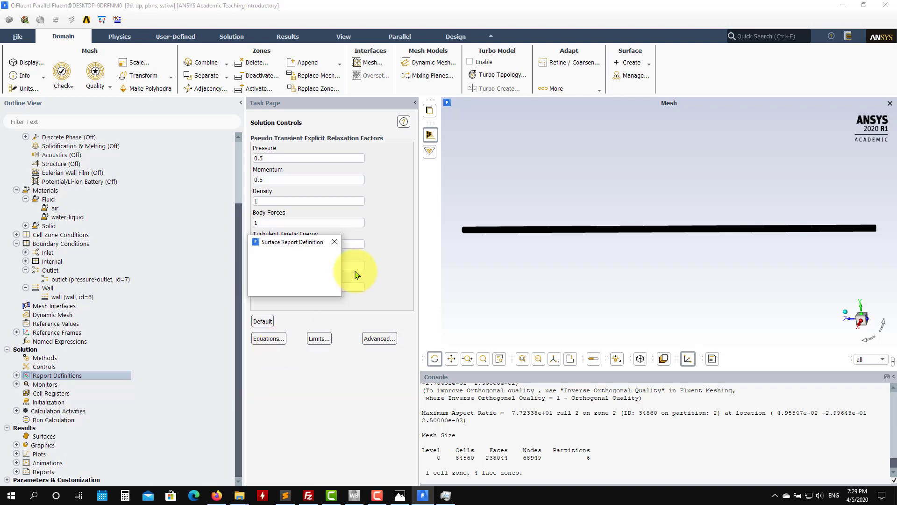
pyautogui.click(397, 401)
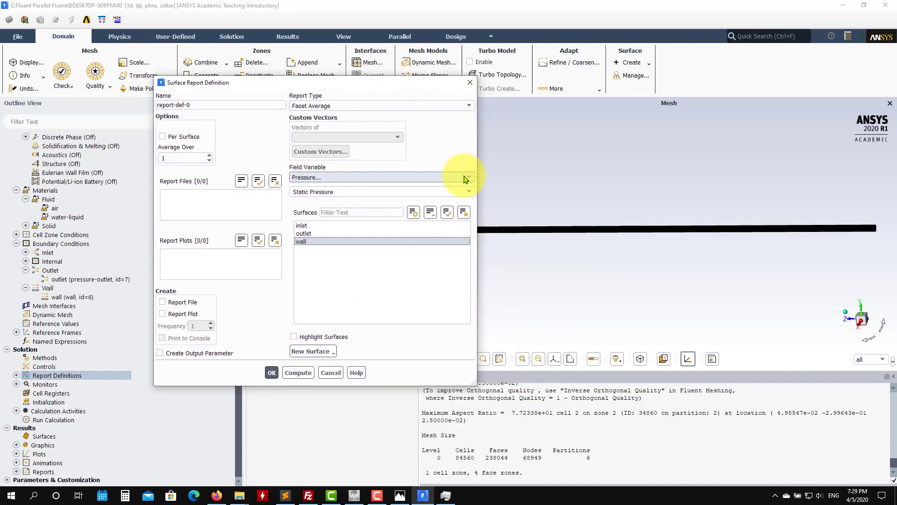
pyautogui.click(466, 178)
pyautogui.click(370, 206)
pyautogui.click(411, 191)
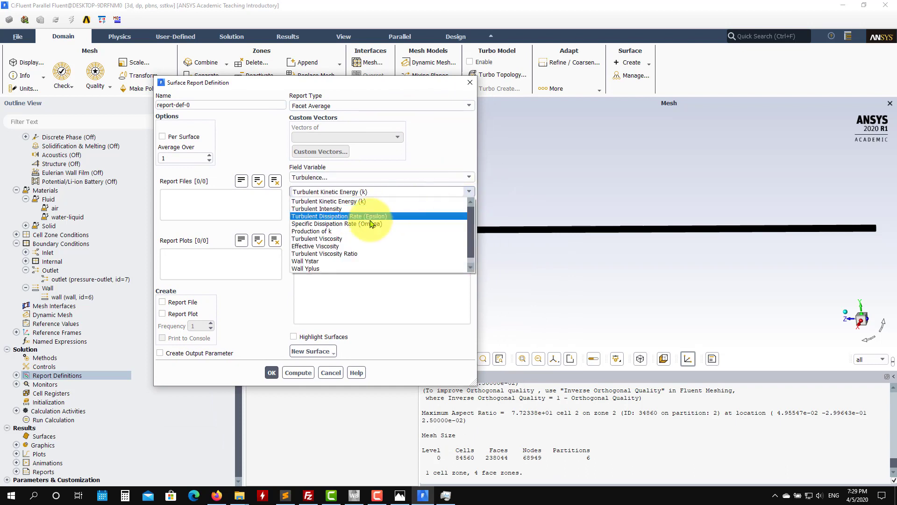
pyautogui.click(327, 269)
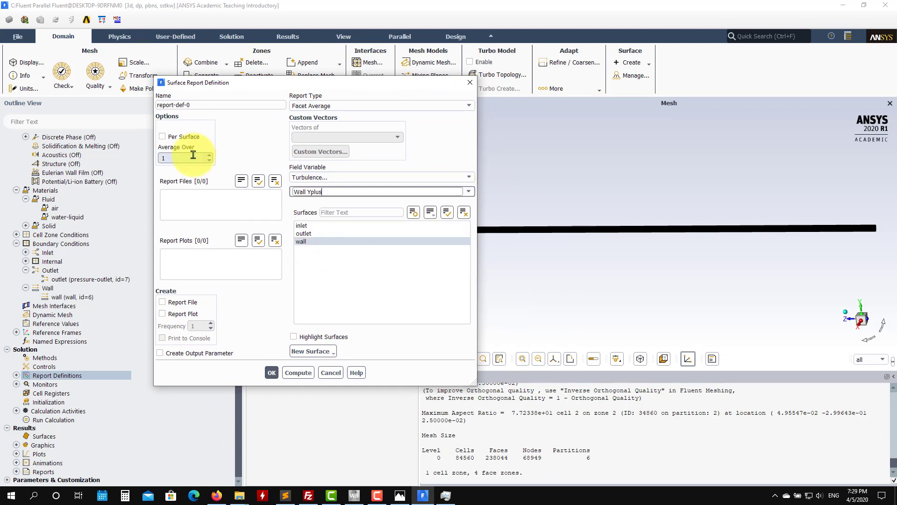
# Step: Name the surface report yplus-average, enable its report plot, and confirm the definition
pyautogui.doubleClick(209, 103)
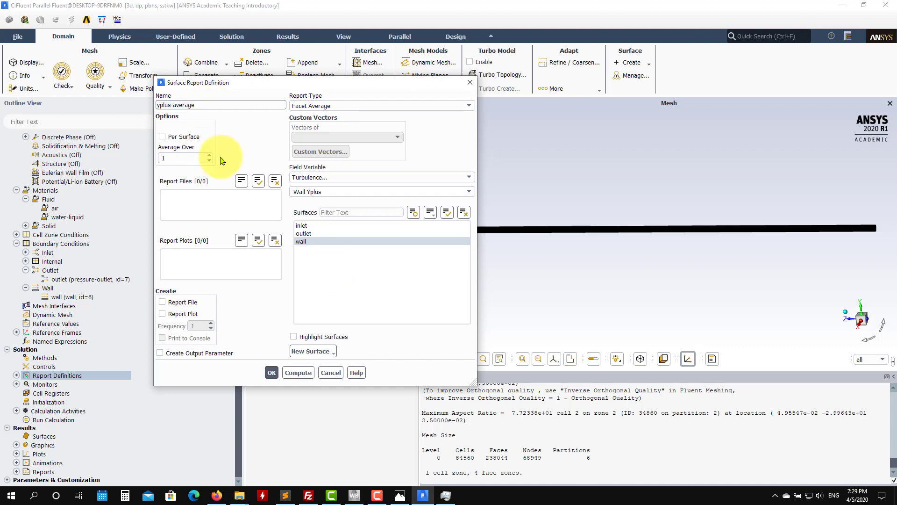
pyautogui.click(175, 314)
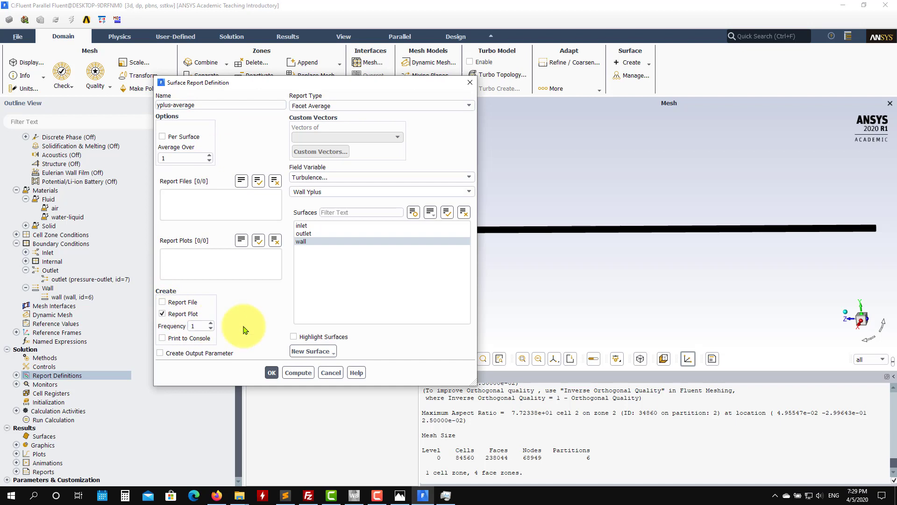
pyautogui.click(271, 373)
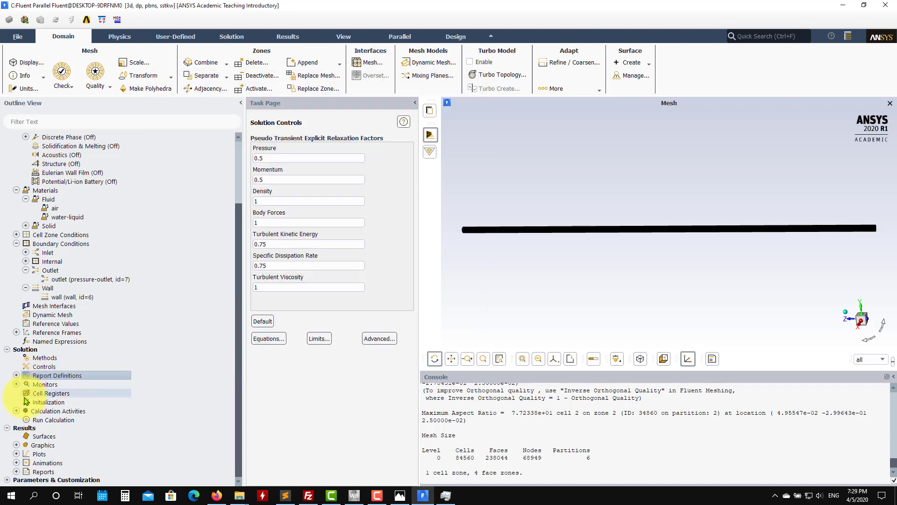
# Step: Initialize the solution with Standard Initialization, computing the initial values from the inlet
pyautogui.click(47, 402)
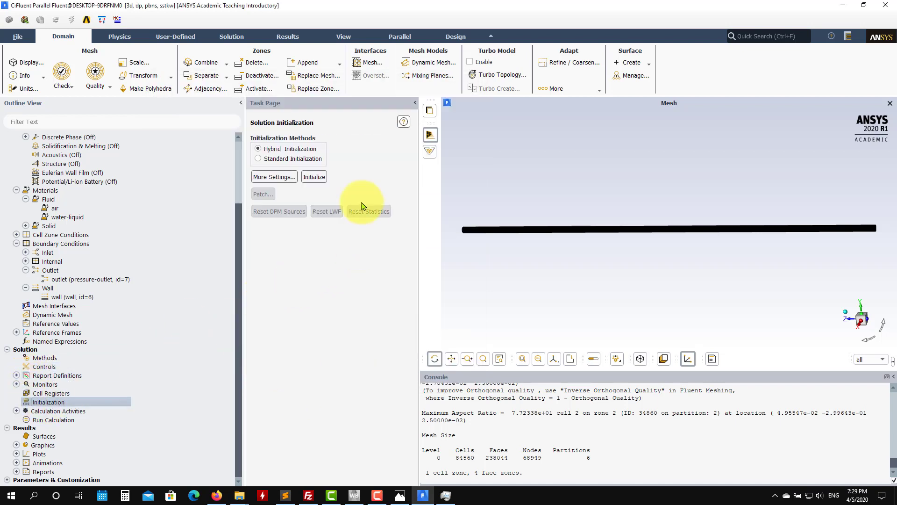
pyautogui.click(259, 159)
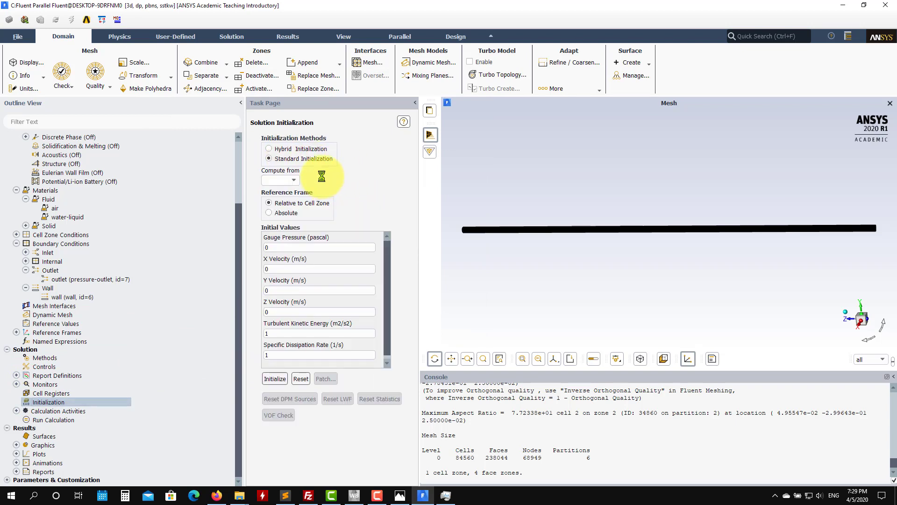
pyautogui.click(269, 197)
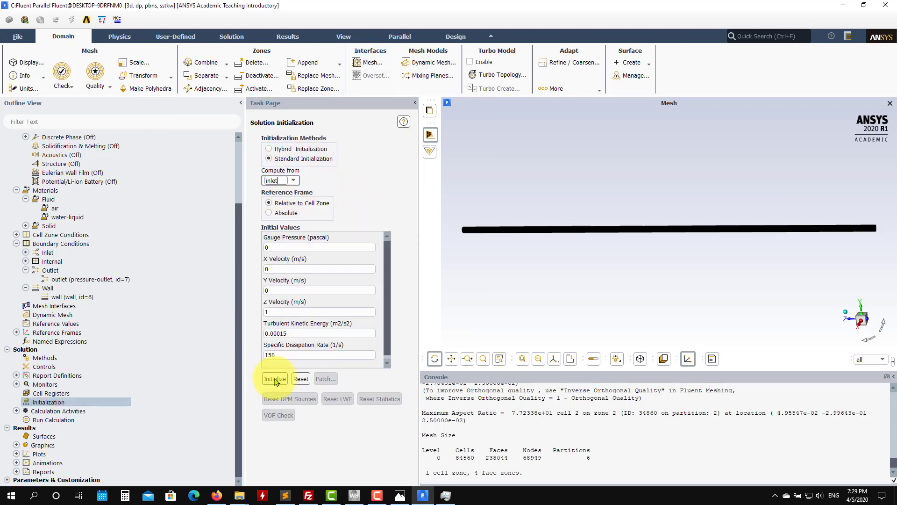
pyautogui.click(275, 380)
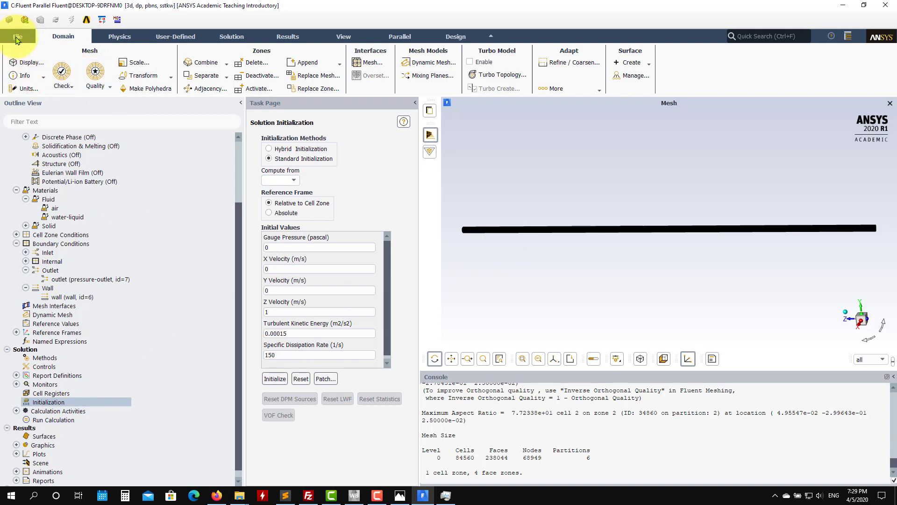
# Step: Save the project and check the written Fluent case and data files in Workbench's file list
pyautogui.click(17, 38)
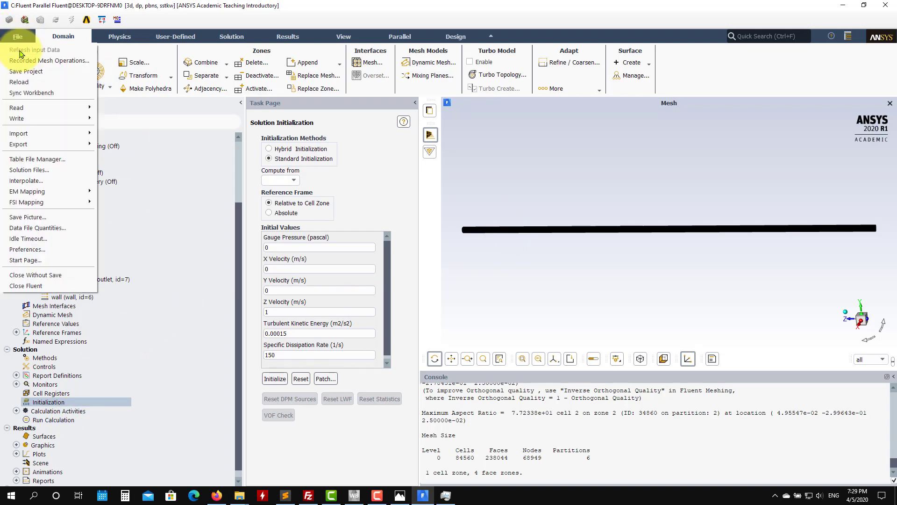
pyautogui.click(15, 74)
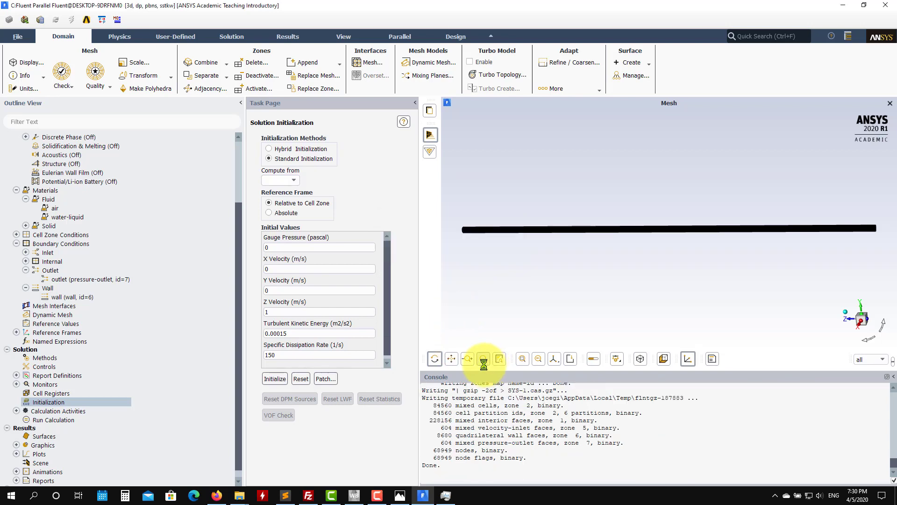
pyautogui.click(355, 494)
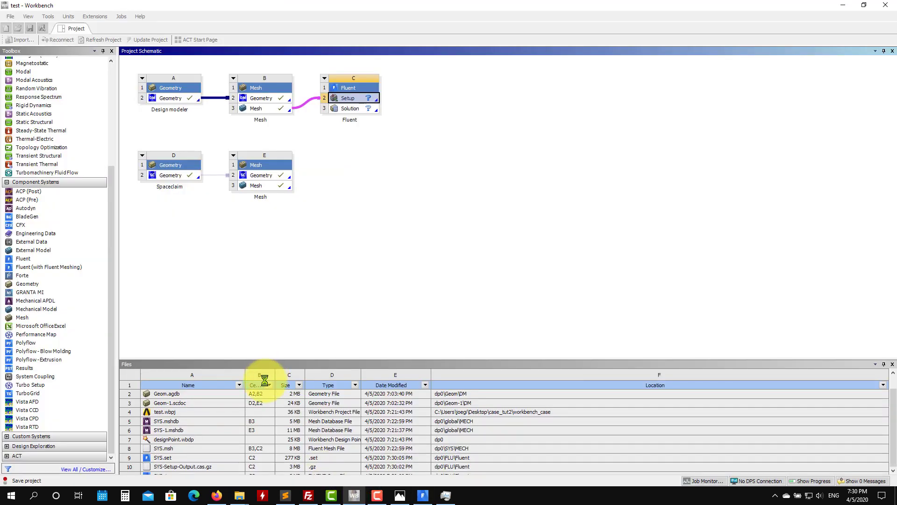
pyautogui.scroll(-1, 276, 397)
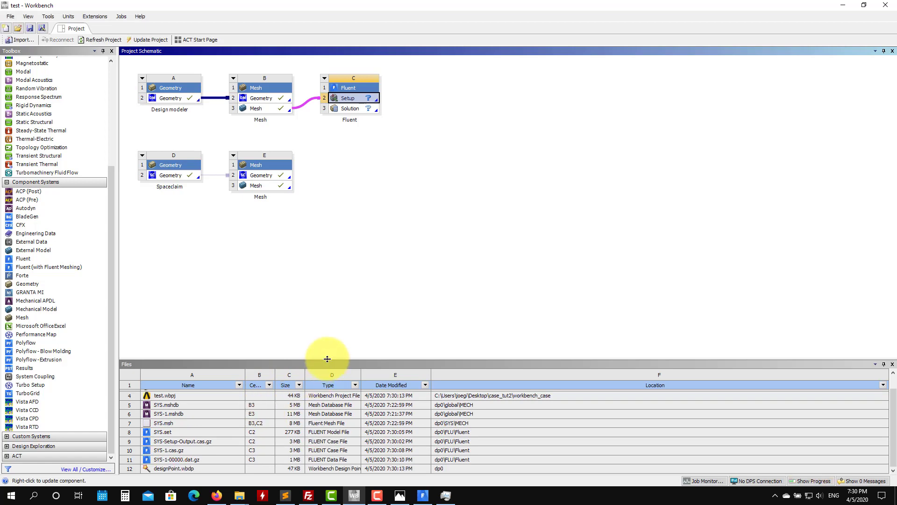
pyautogui.moveTo(326, 358); pyautogui.dragTo(315, 301)
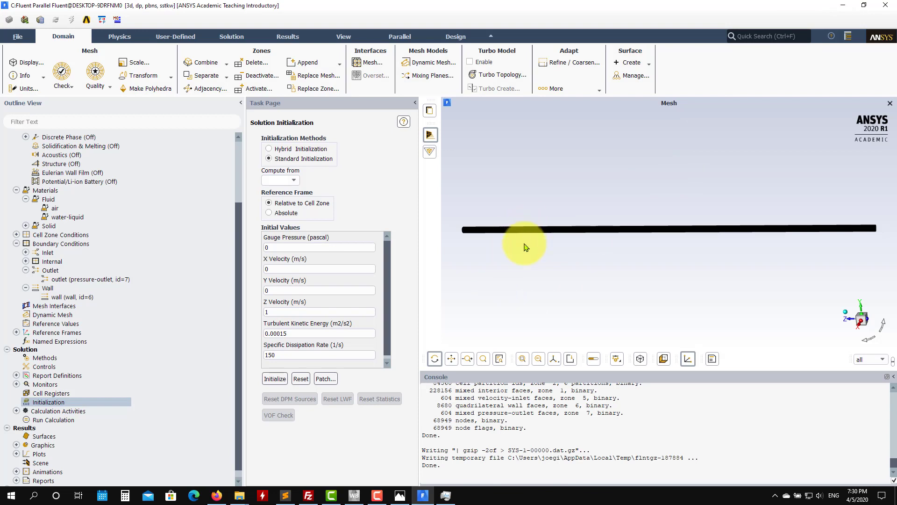
# Step: Set the number of iterations to 500 and start the calculation
pyautogui.moveTo(524, 245); pyautogui.dragTo(707, 262)
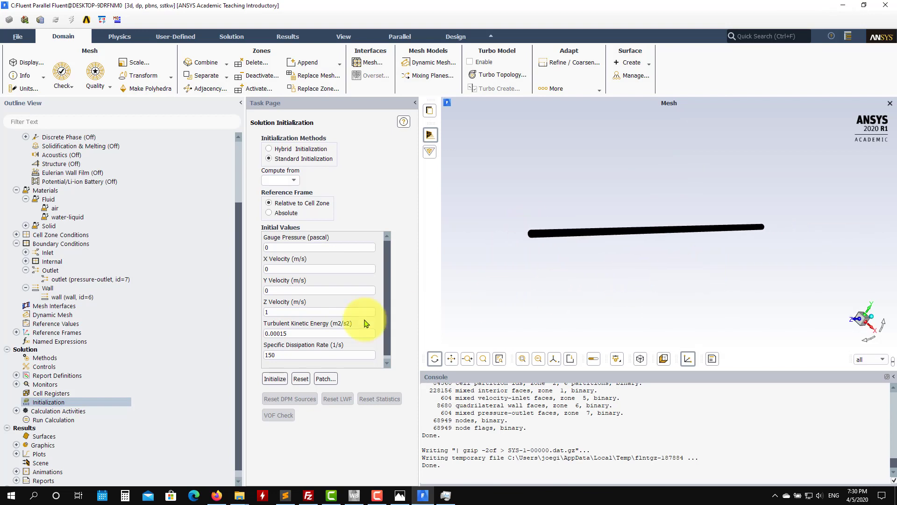
pyautogui.click(56, 420)
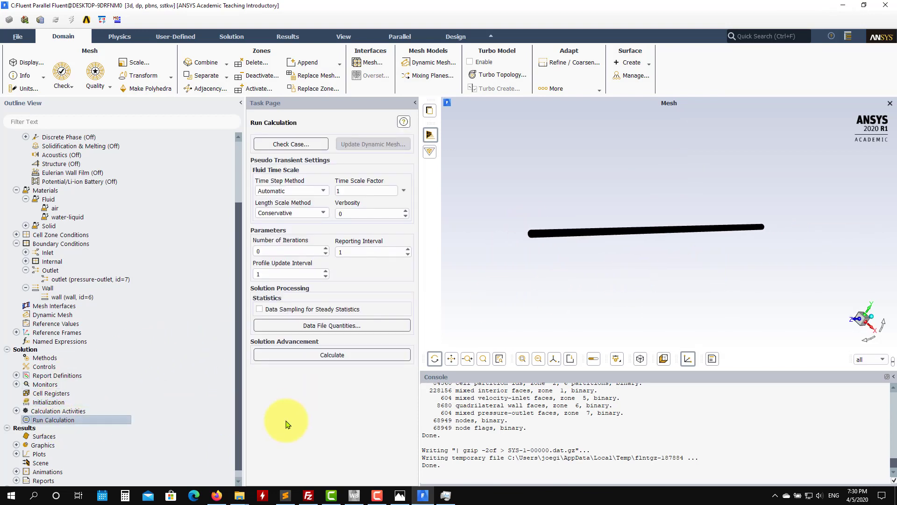
pyautogui.doubleClick(279, 251)
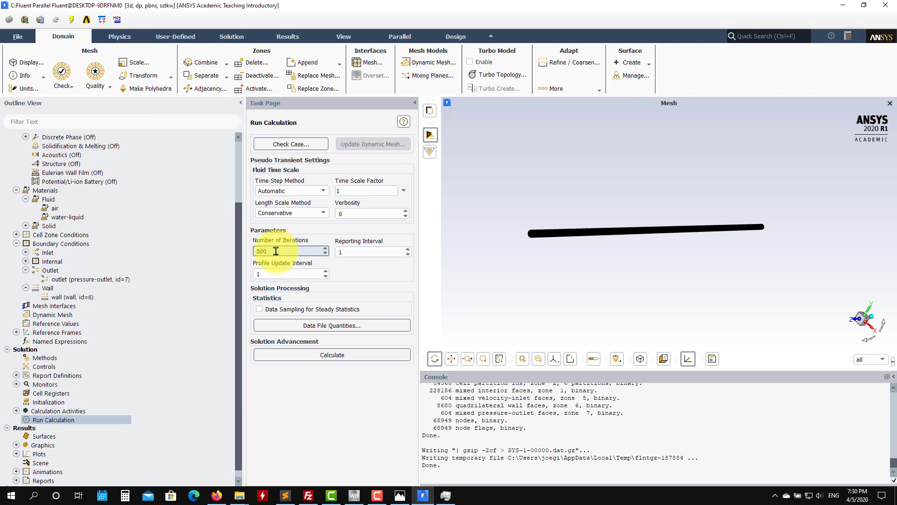
pyautogui.click(331, 356)
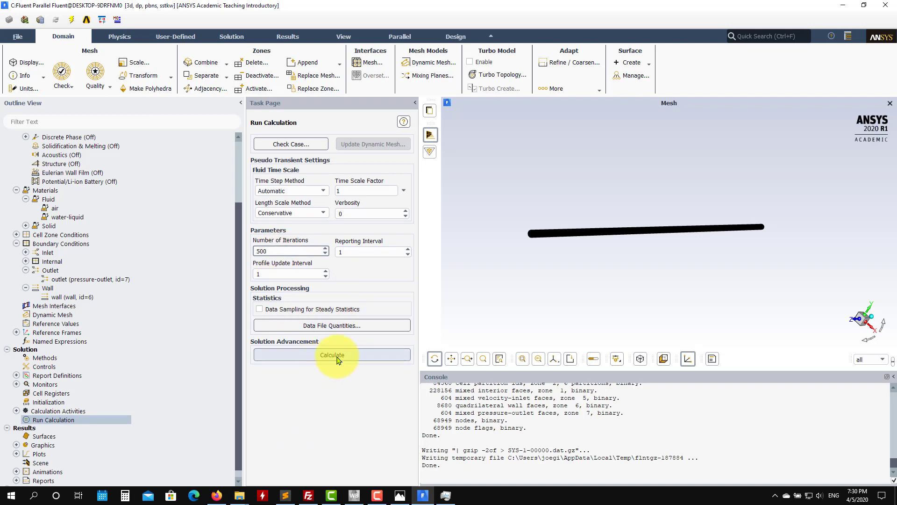
# Step: Check the CPU and memory load in Task Manager and view the residual, massflow and yplus-average plots during the run
pyautogui.click(446, 495)
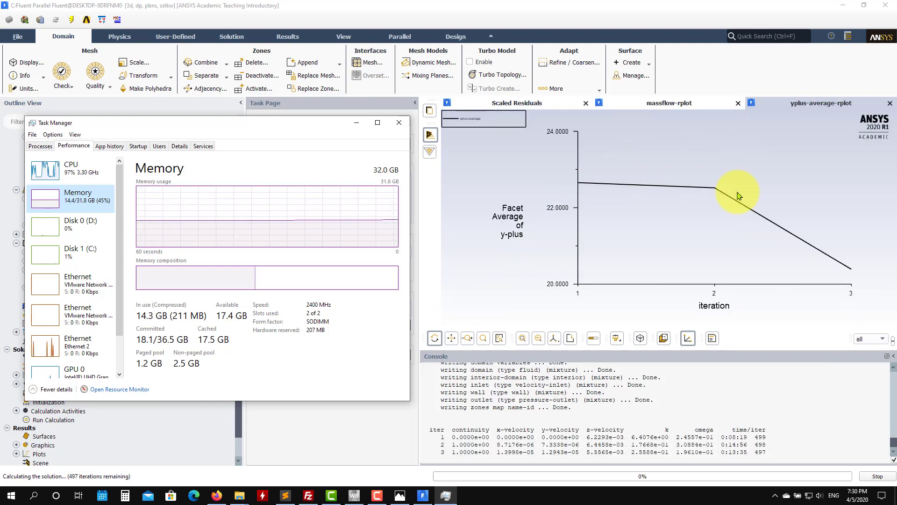
pyautogui.click(675, 104)
pyautogui.click(541, 105)
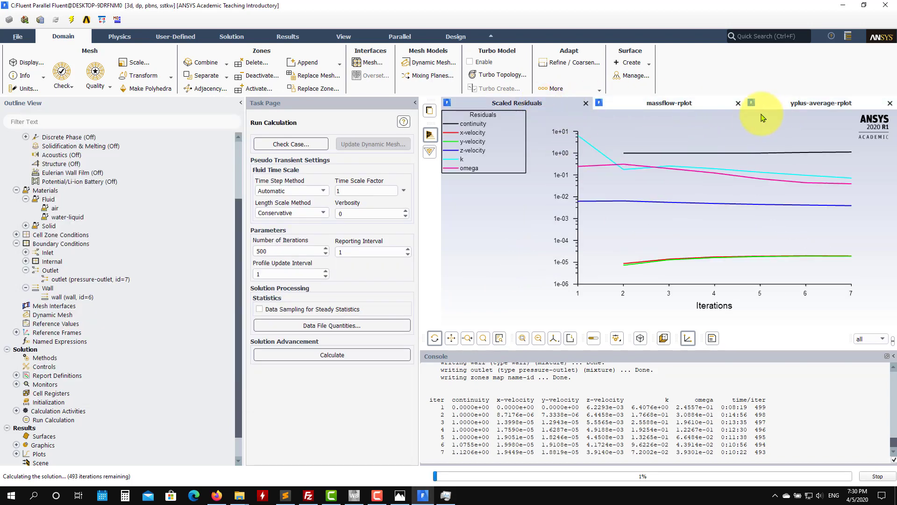
pyautogui.click(681, 103)
pyautogui.click(791, 106)
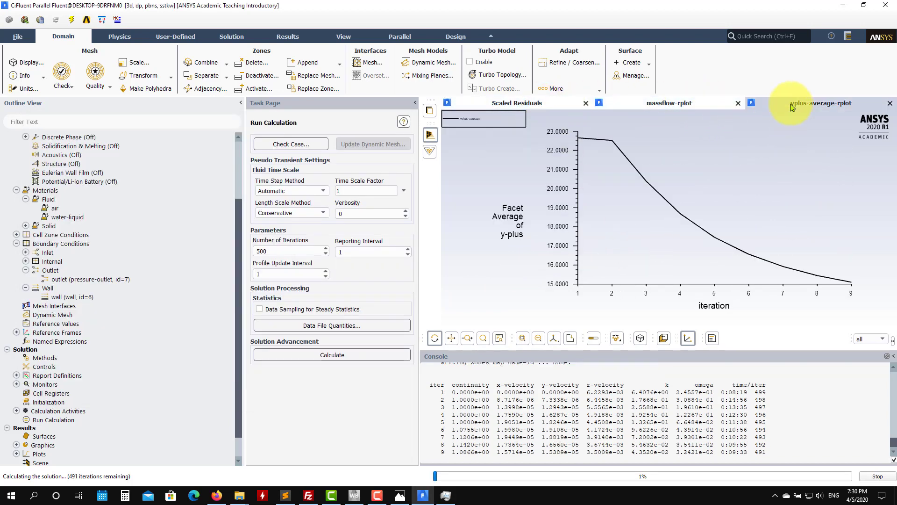
pyautogui.click(449, 498)
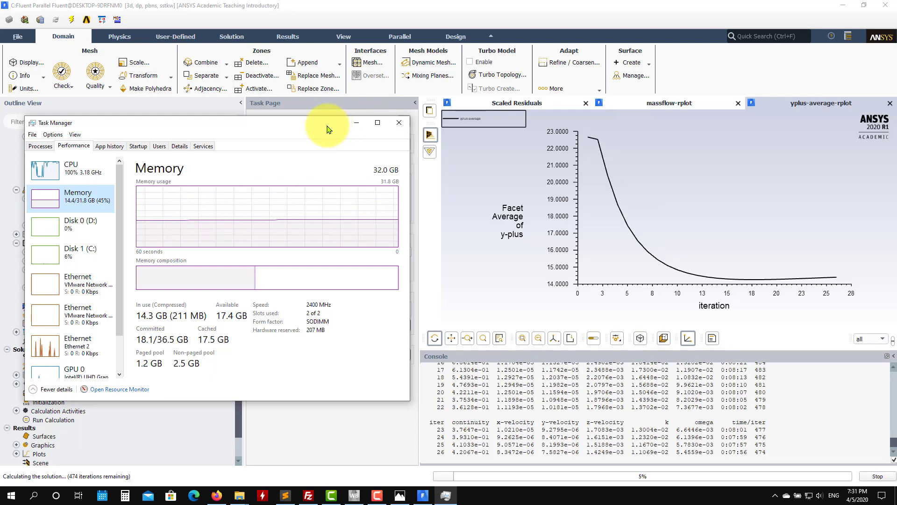
pyautogui.click(354, 126)
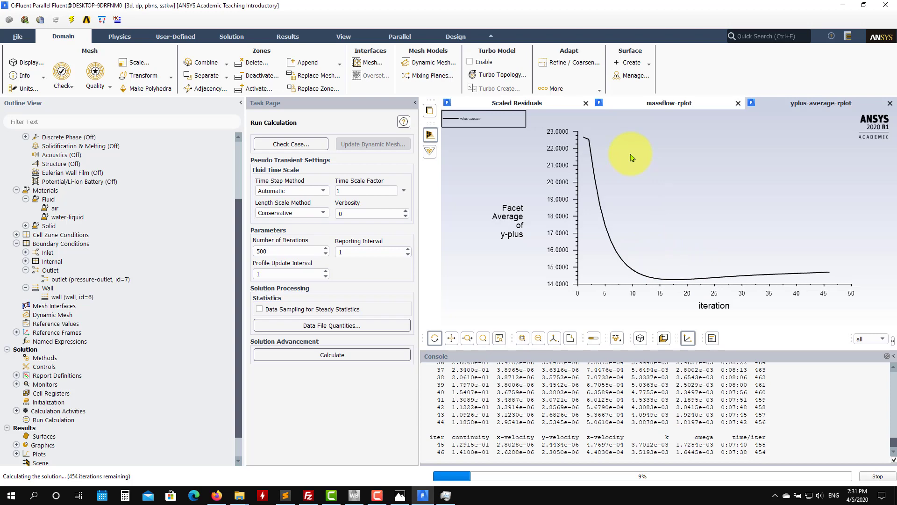
# Step: Monitor the scaled residuals, mass flow rate and average y-plus curves while the solution iterates
pyautogui.click(512, 103)
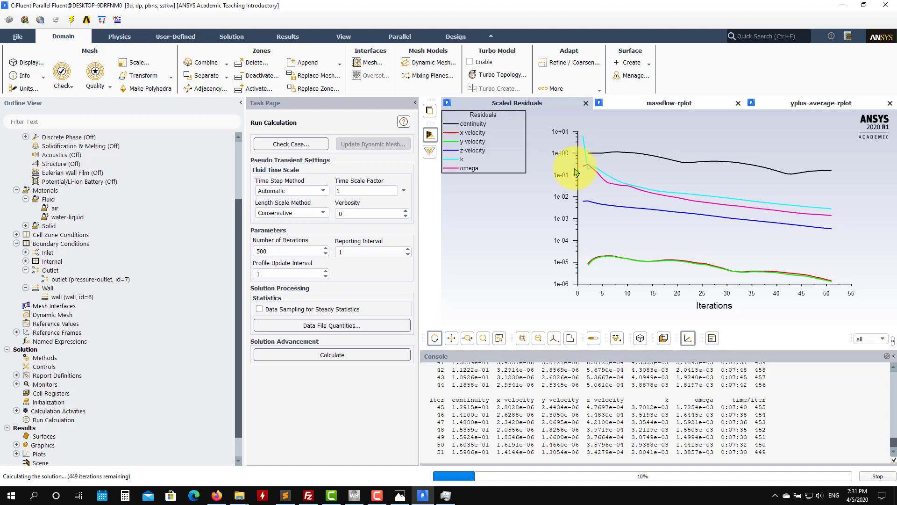
pyautogui.click(670, 104)
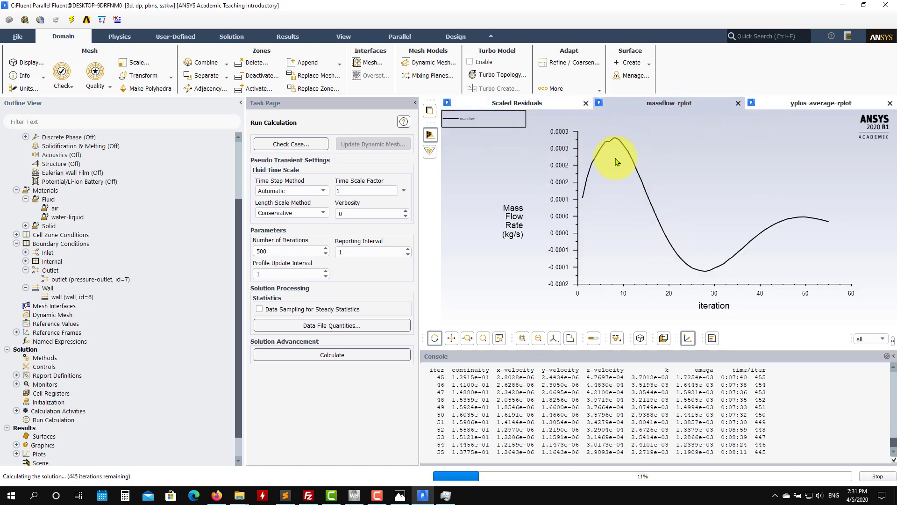
pyautogui.click(538, 103)
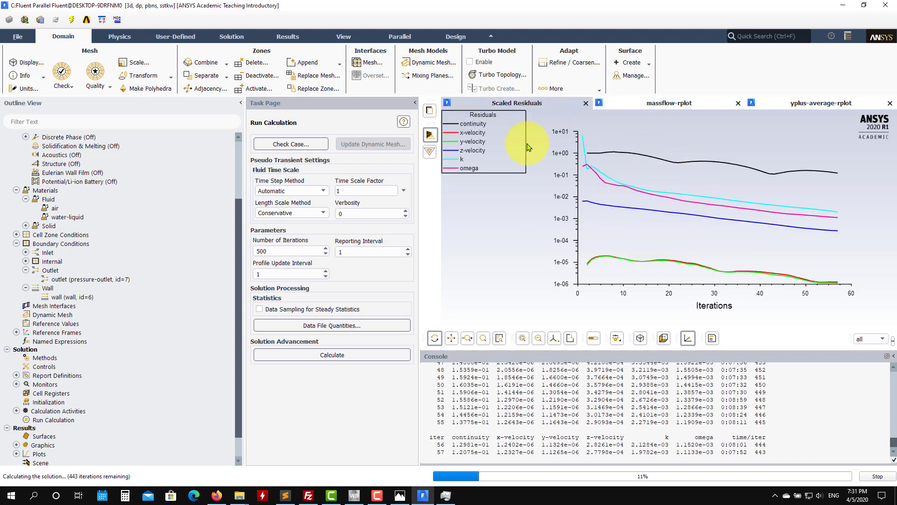
pyautogui.click(663, 103)
pyautogui.click(795, 103)
pyautogui.click(669, 103)
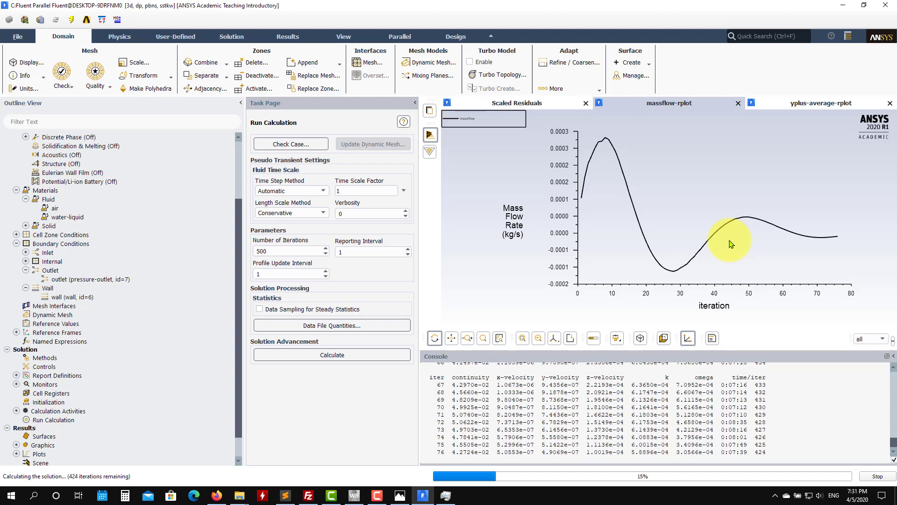
pyautogui.click(803, 104)
pyautogui.click(663, 104)
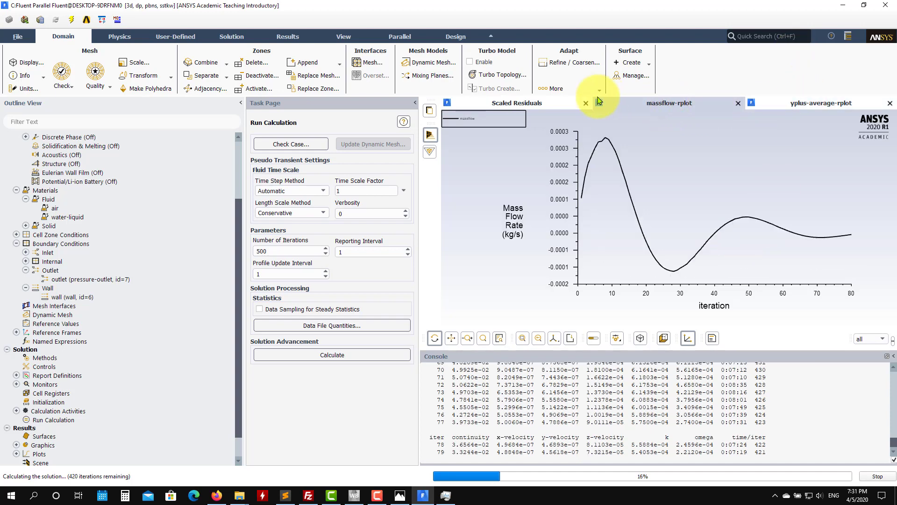
pyautogui.click(519, 103)
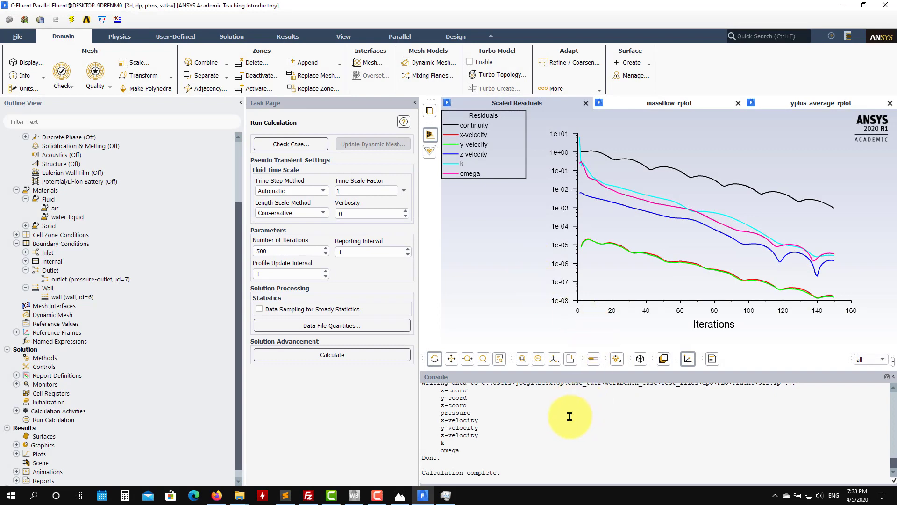
# Step: Examine the console's final iterations and the completed massflow, yplus-average and scaled residual plots
pyautogui.scroll(4, 570, 416)
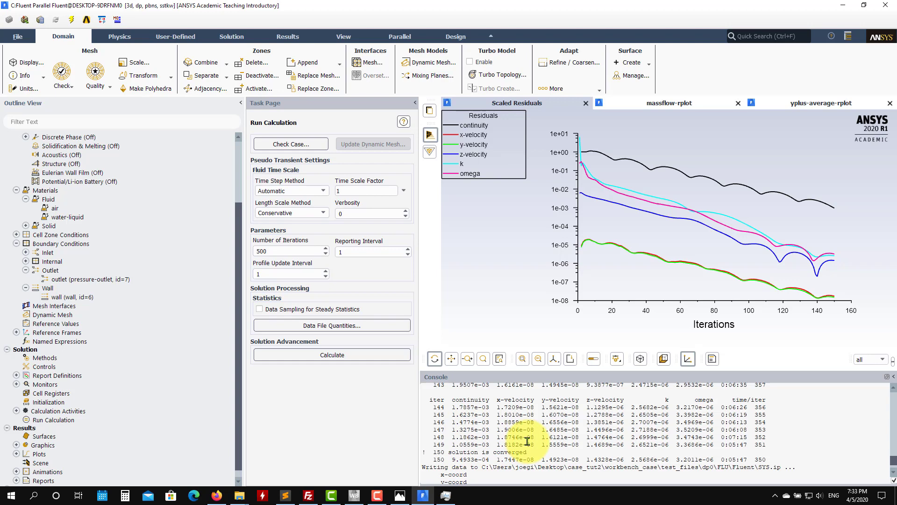
pyautogui.scroll(-4, 527, 441)
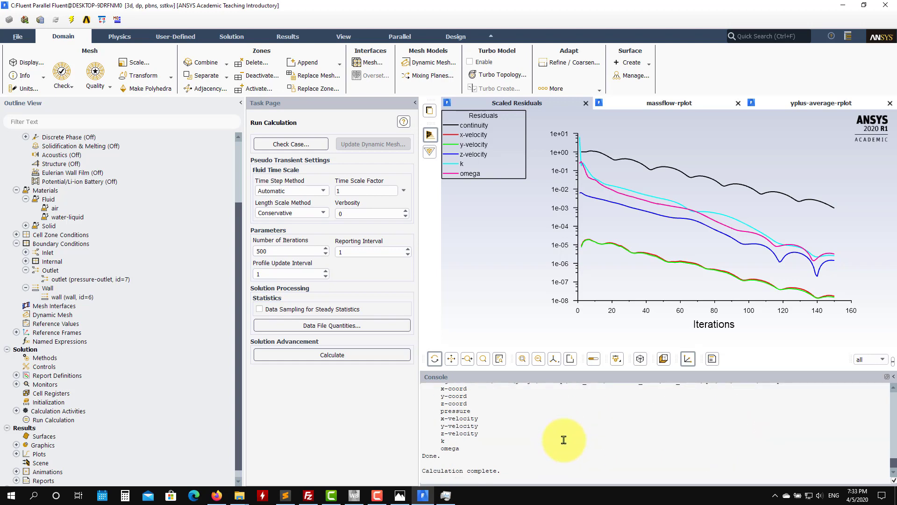
pyautogui.click(663, 104)
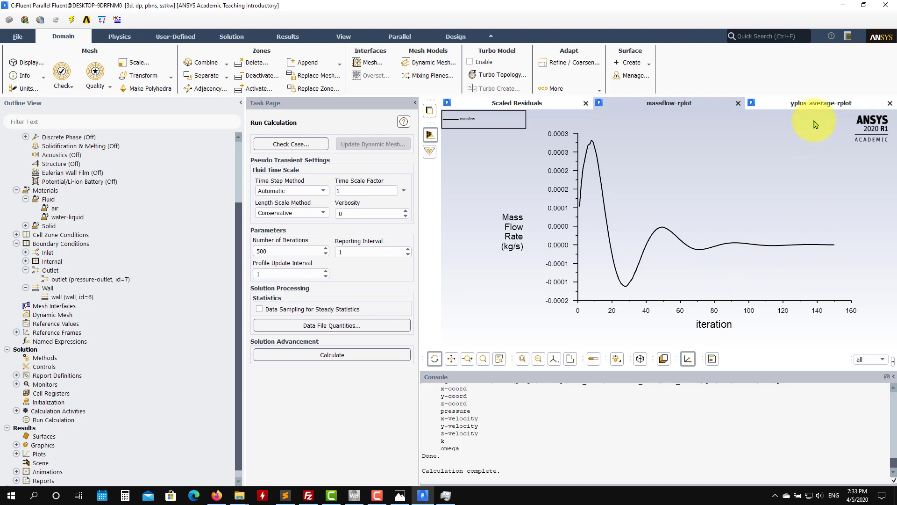
pyautogui.click(821, 102)
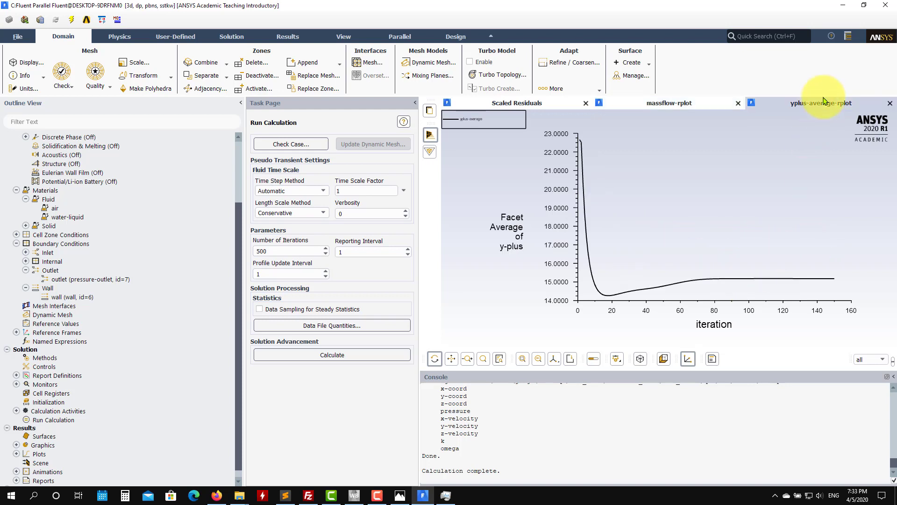
pyautogui.click(683, 107)
pyautogui.click(795, 102)
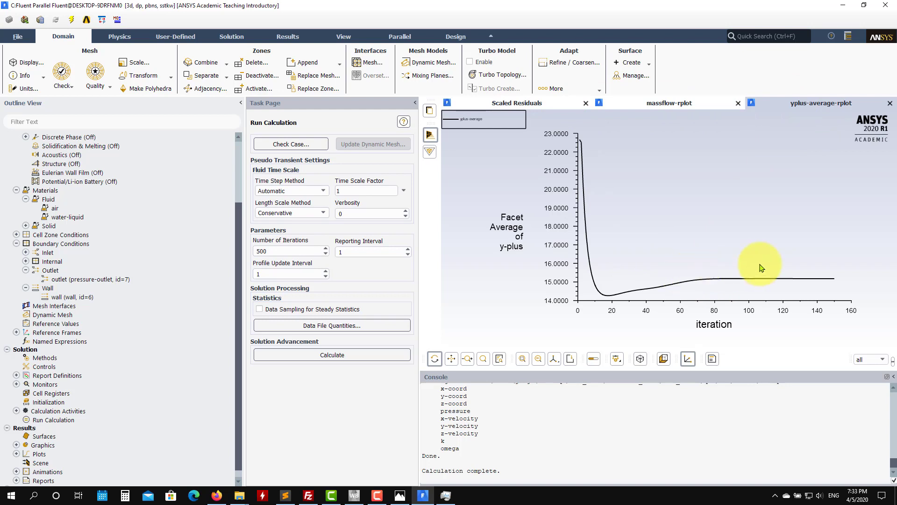
pyautogui.click(667, 106)
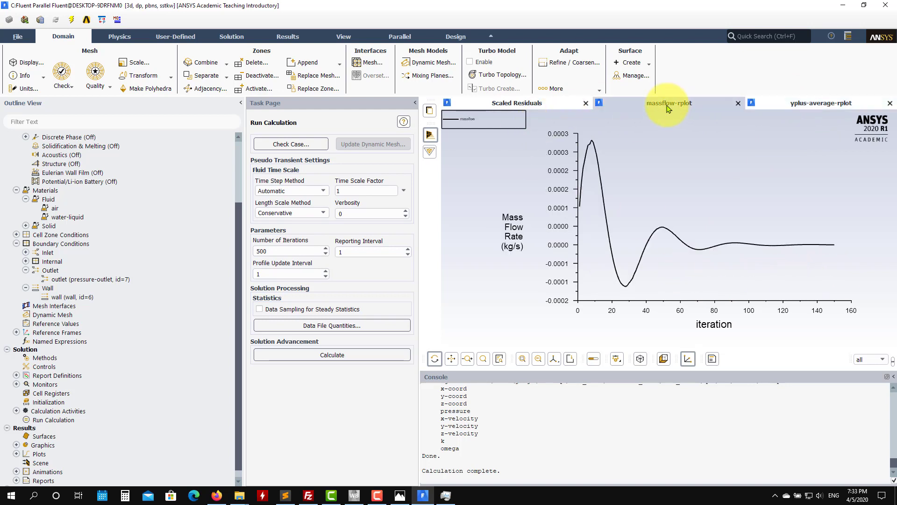
pyautogui.click(535, 106)
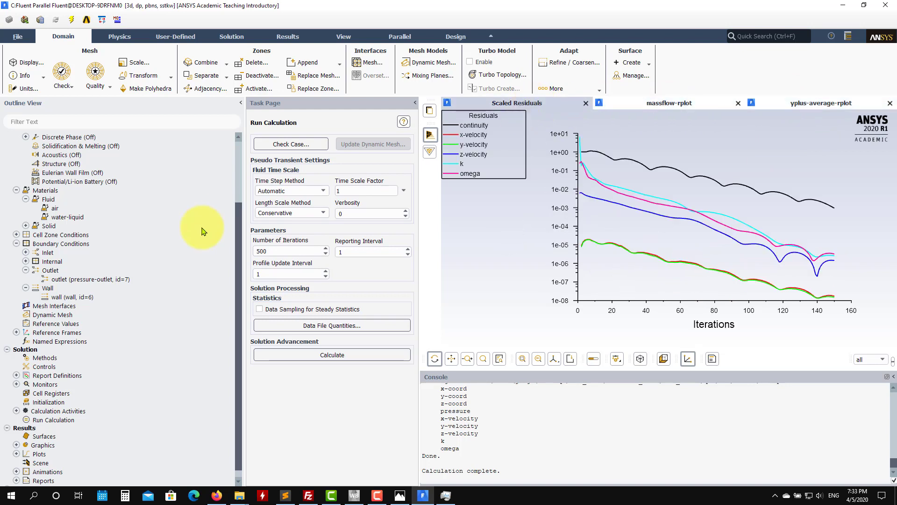
# Step: Create and display a filled contour of velocity magnitude on the inlet and wall surfaces
pyautogui.scroll(-1, 204, 232)
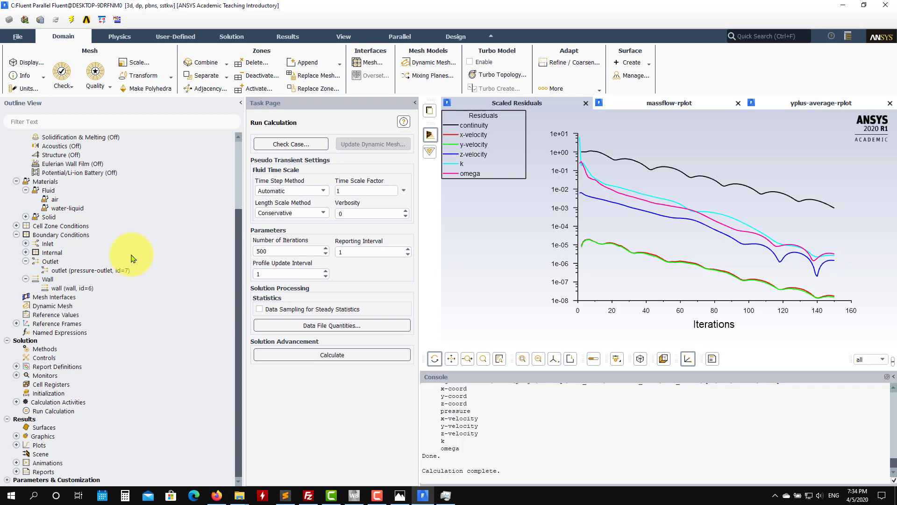
pyautogui.click(17, 436)
pyautogui.doubleClick(53, 453)
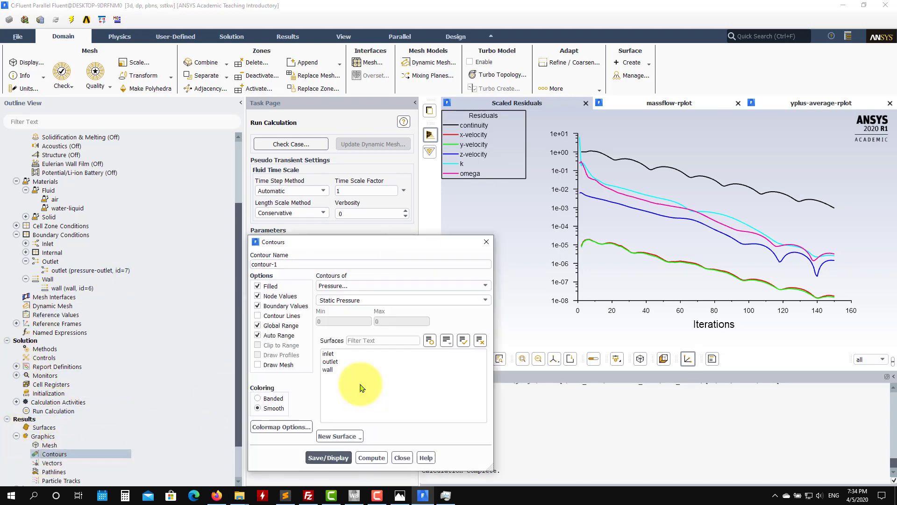
pyautogui.click(352, 354)
pyautogui.click(328, 371)
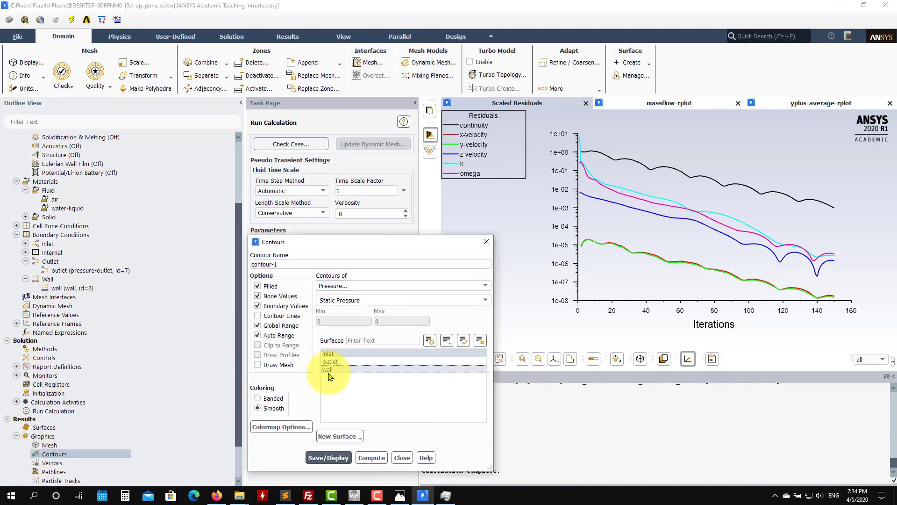
pyautogui.click(423, 285)
pyautogui.click(414, 307)
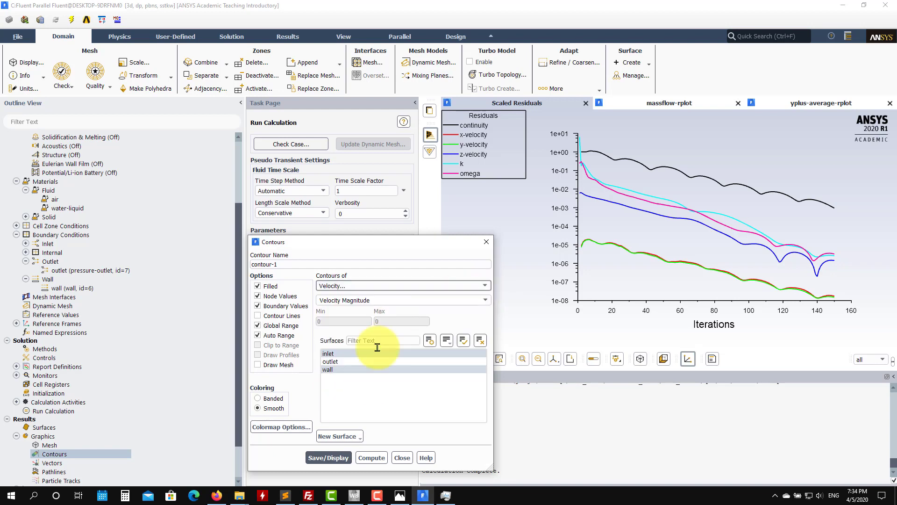
pyautogui.click(329, 458)
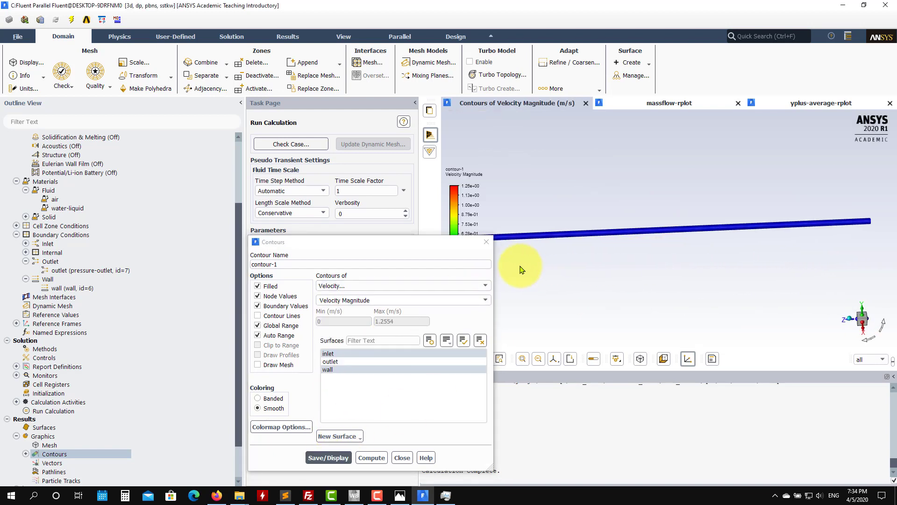
# Step: Add the outlet and remove the wall from the contour's surfaces, and redisplay it looking at the pipe's end face
pyautogui.moveTo(524, 304); pyautogui.dragTo(601, 267)
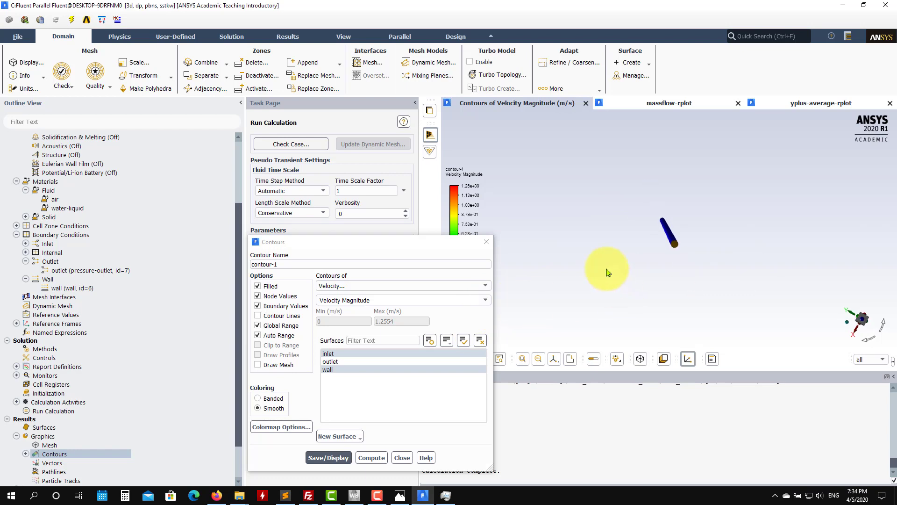
pyautogui.click(357, 362)
pyautogui.click(331, 369)
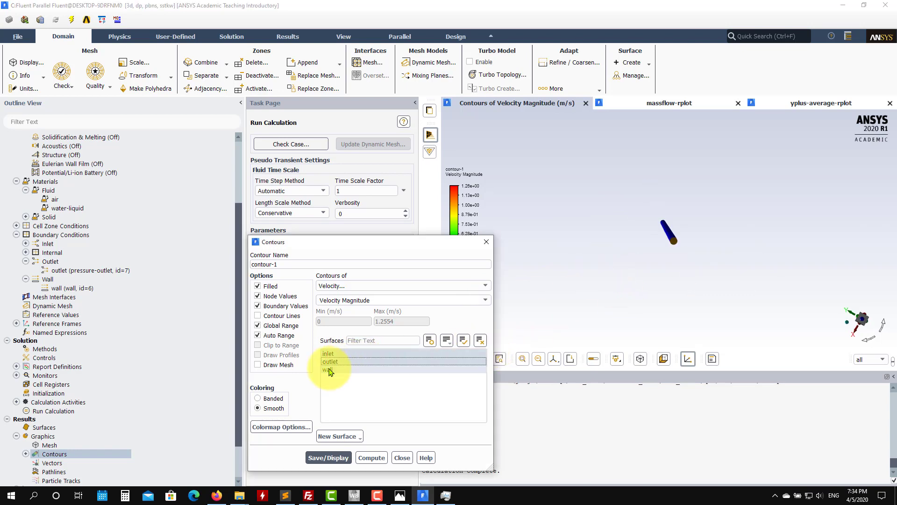
pyautogui.click(323, 457)
pyautogui.scroll(10, 647, 190)
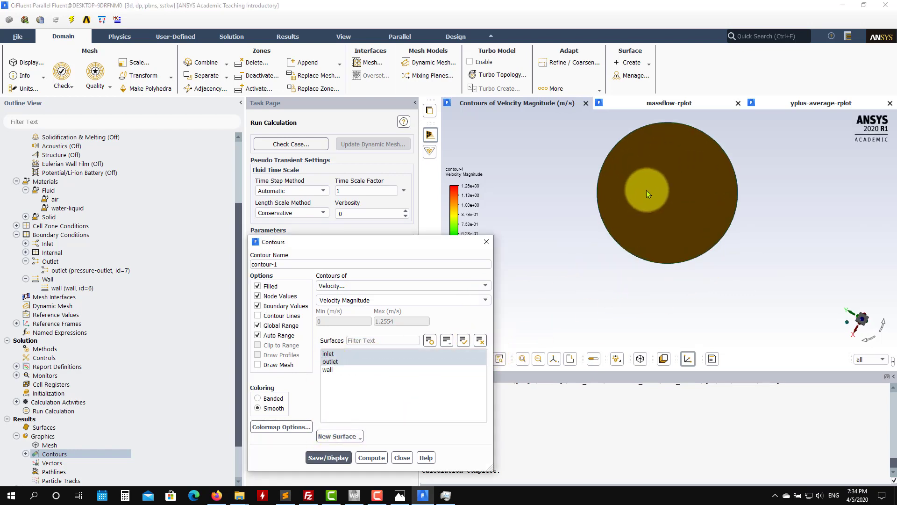
# Step: Examine the velocity magnitude contours on the pipe's inlet and outlet faces from both ends
pyautogui.moveTo(628, 214); pyautogui.dragTo(652, 296)
pyautogui.scroll(-10, 653, 296)
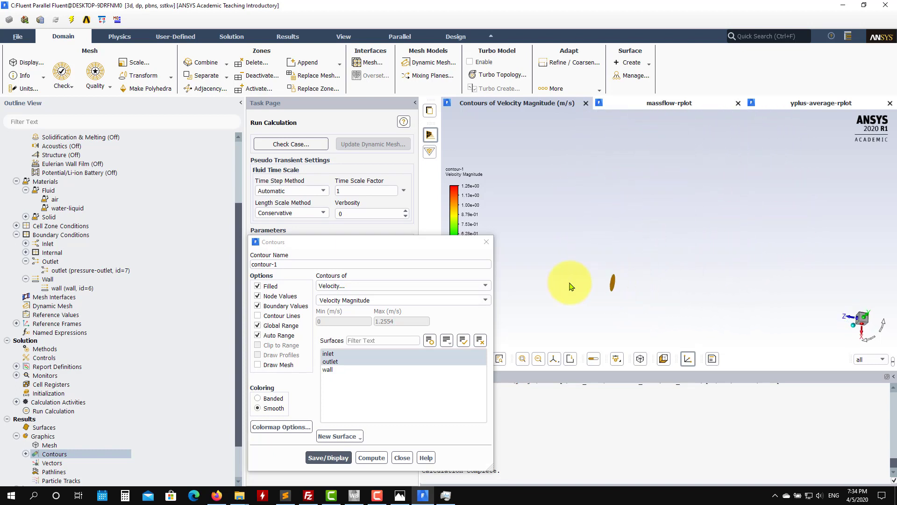
pyautogui.moveTo(550, 285); pyautogui.dragTo(722, 325)
pyautogui.scroll(-6, 722, 326)
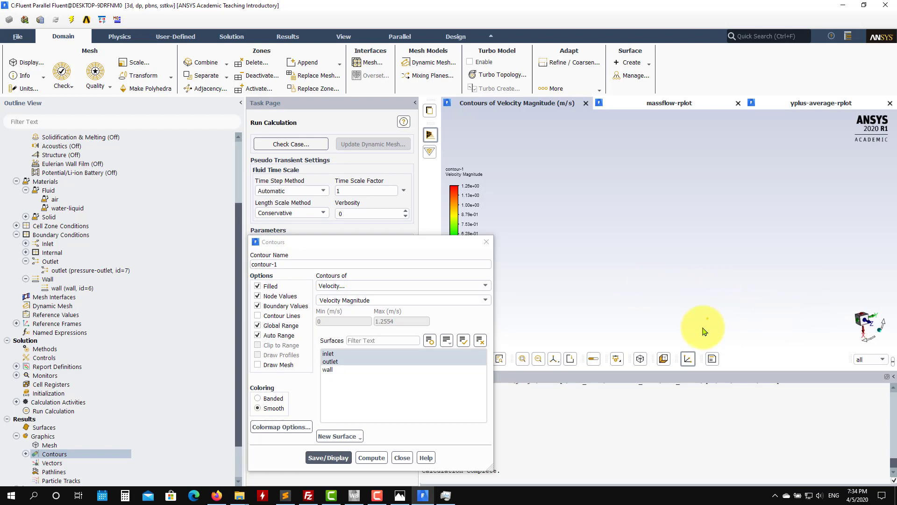
pyautogui.click(524, 360)
pyautogui.moveTo(697, 297)
pyautogui.mouseDown()
pyautogui.moveTo(675, 286)
pyautogui.moveTo(706, 289)
pyautogui.mouseUp()
pyautogui.moveTo(807, 281); pyautogui.dragTo(674, 216)
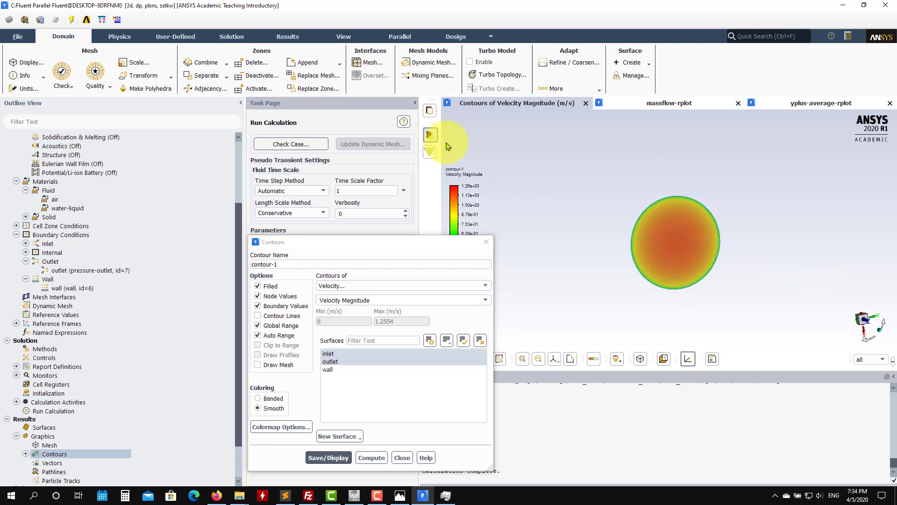
# Step: Change the contour to static pressure, add the wall to its surfaces, and display it along the whole pipe
pyautogui.click(485, 285)
pyautogui.click(433, 295)
pyautogui.click(328, 458)
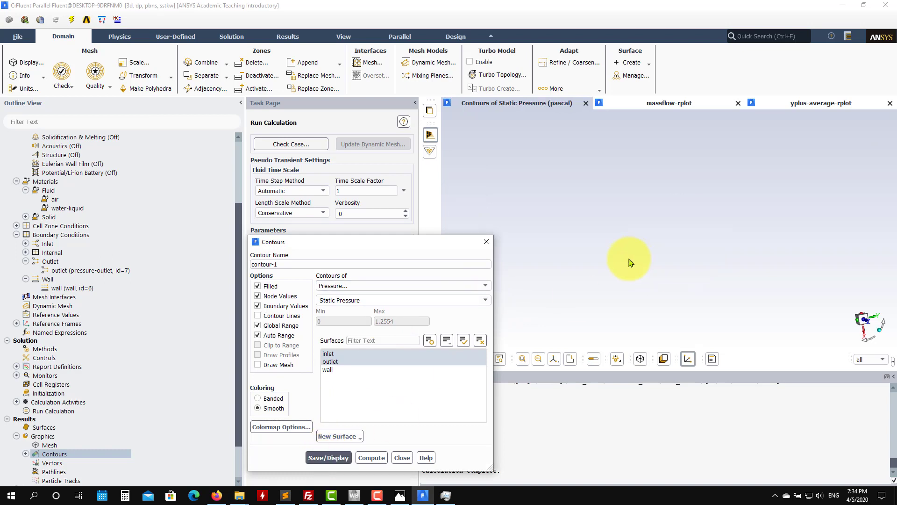
pyautogui.scroll(-3, 613, 280)
pyautogui.click(327, 369)
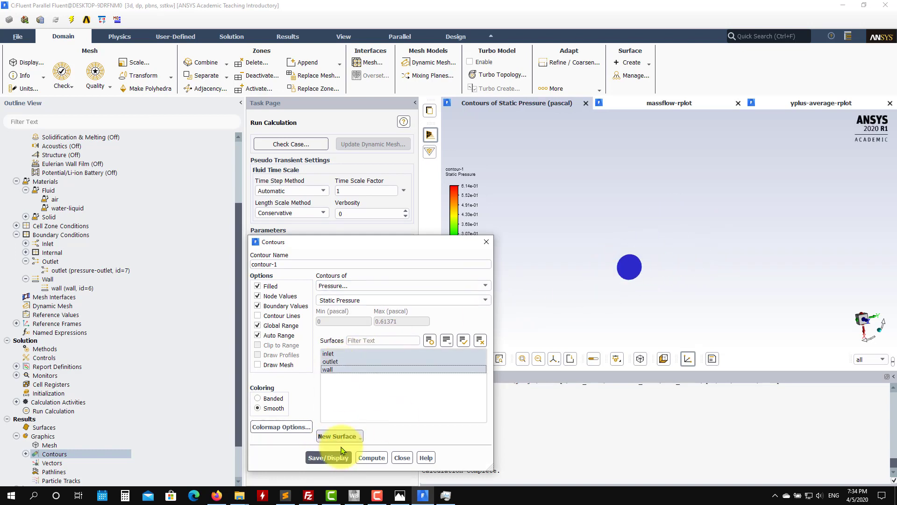
pyautogui.click(328, 458)
pyautogui.moveTo(608, 273); pyautogui.dragTo(651, 267)
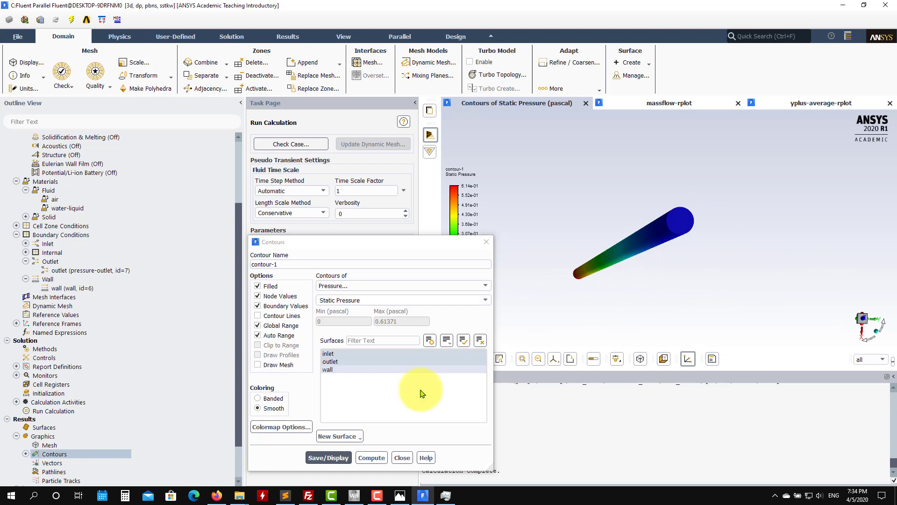
pyautogui.click(403, 458)
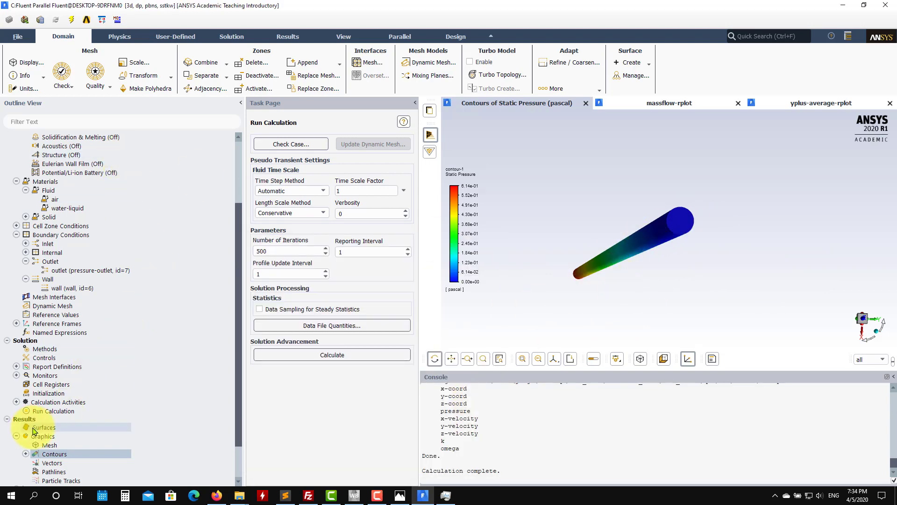
# Step: Start a new iso-surface from the domain zone with Mesh as the surface of constant
pyautogui.scroll(-2, 99, 409)
pyautogui.click(48, 385)
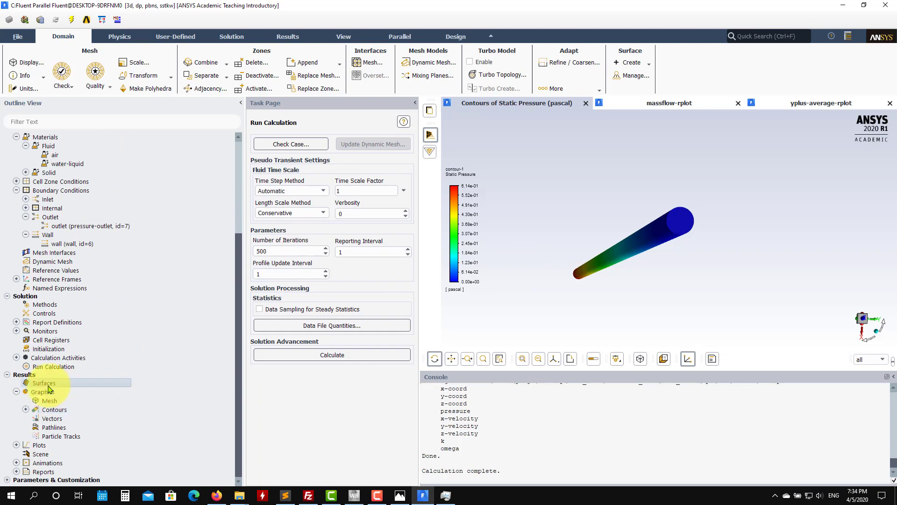
pyautogui.rightClick(48, 388)
pyautogui.moveTo(70, 402)
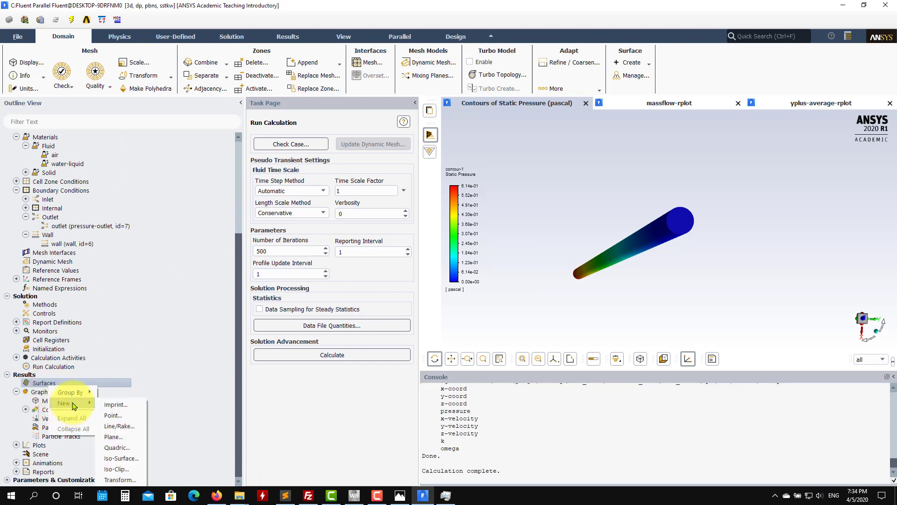
pyautogui.click(134, 462)
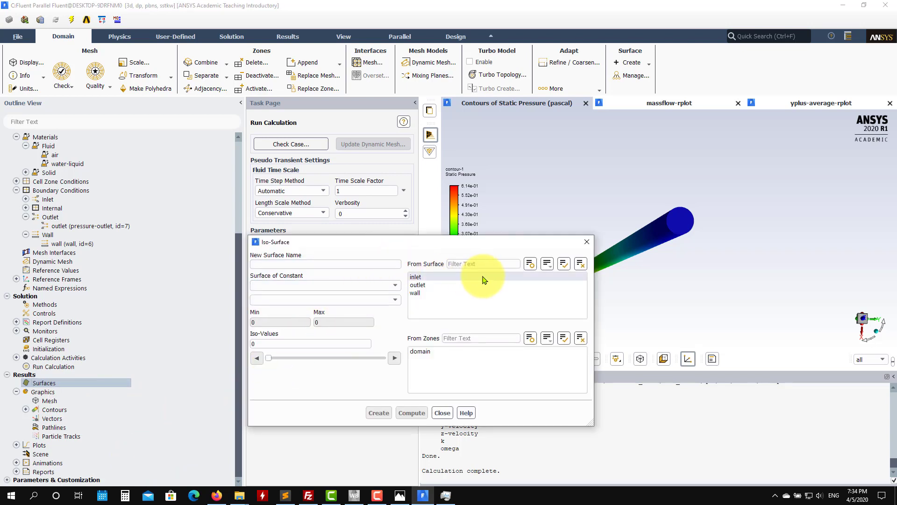
pyautogui.click(416, 353)
pyautogui.click(395, 286)
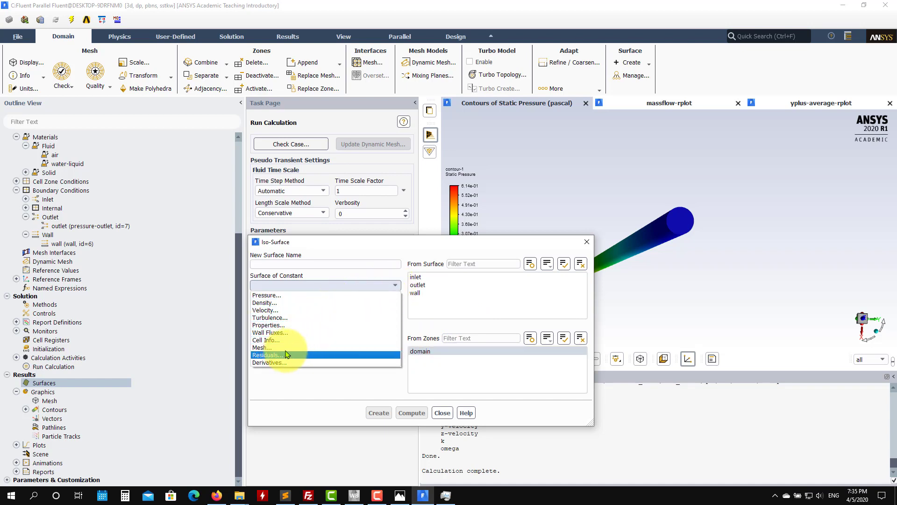
pyautogui.click(288, 349)
# Step: Compute the domain's Y-Coordinate and Z-Coordinate ranges for the iso-surface
pyautogui.moveTo(633, 254)
pyautogui.mouseDown()
pyautogui.moveTo(645, 240)
pyautogui.moveTo(651, 248)
pyautogui.moveTo(637, 244)
pyautogui.moveTo(681, 252)
pyautogui.moveTo(661, 247)
pyautogui.moveTo(550, 297)
pyautogui.mouseUp()
pyautogui.click(393, 301)
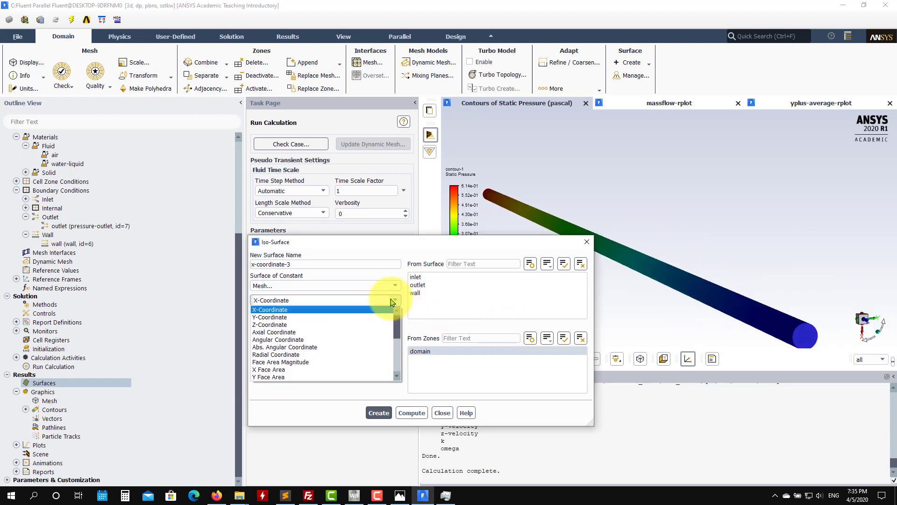
pyautogui.click(283, 317)
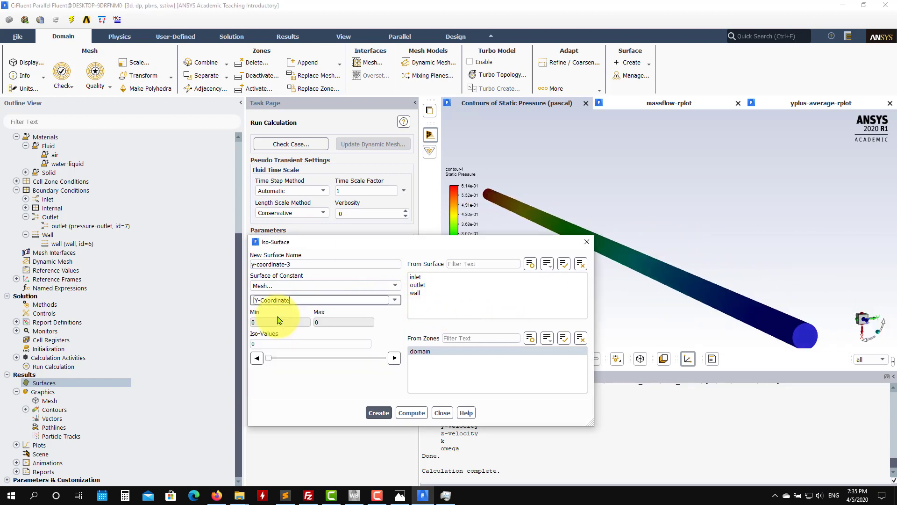
pyautogui.click(409, 412)
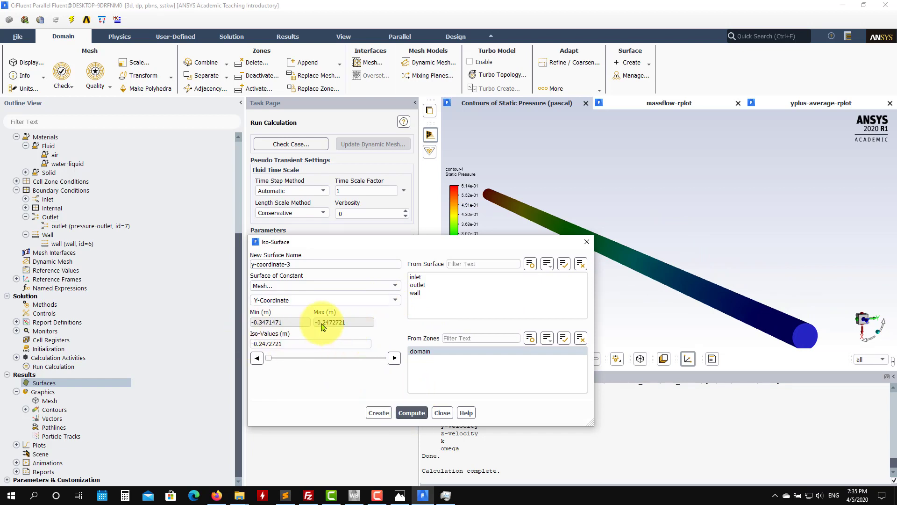
pyautogui.click(395, 300)
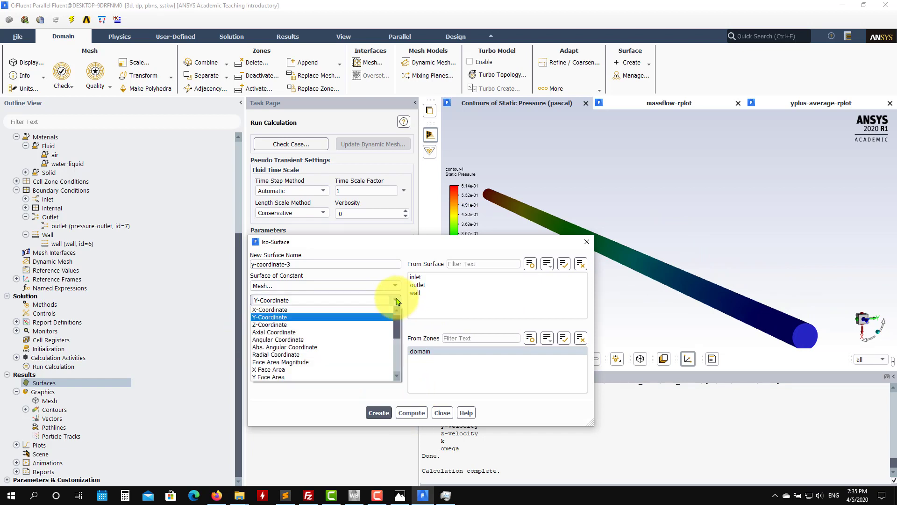
pyautogui.click(299, 325)
pyautogui.click(413, 413)
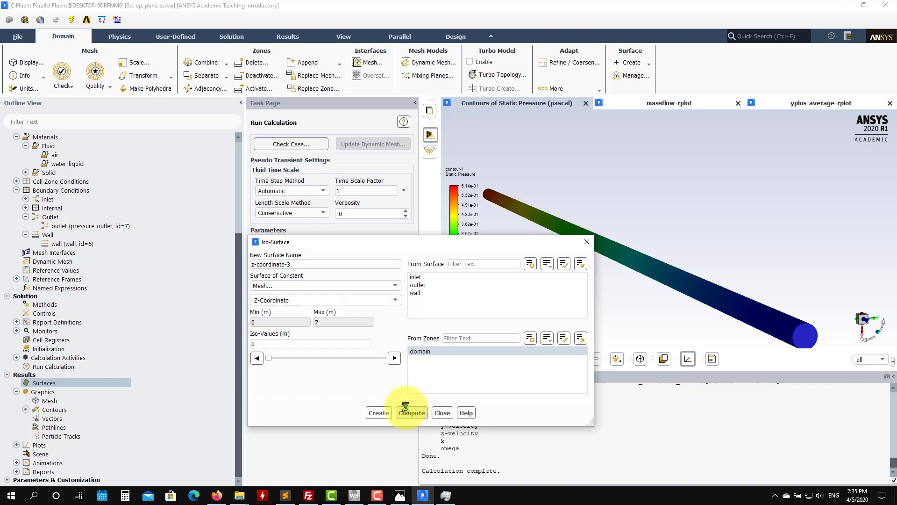
pyautogui.click(387, 304)
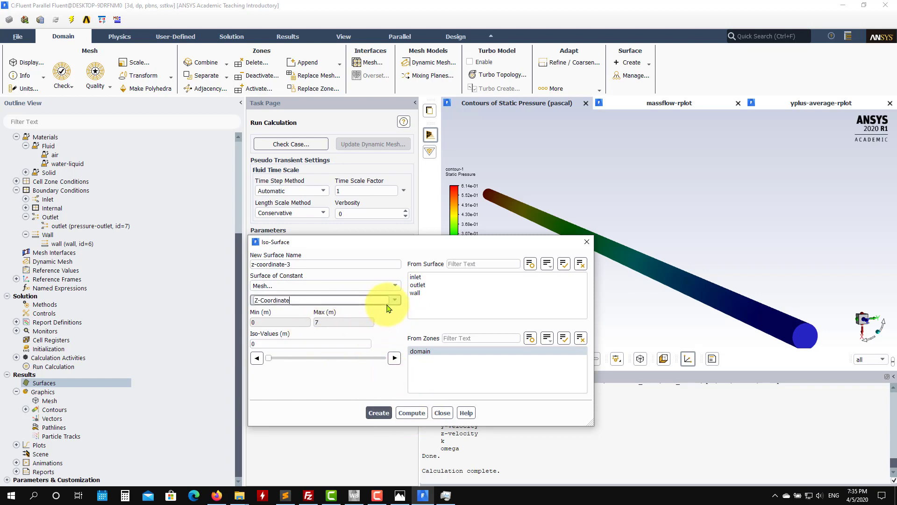
pyautogui.click(393, 302)
pyautogui.click(348, 325)
pyautogui.click(414, 416)
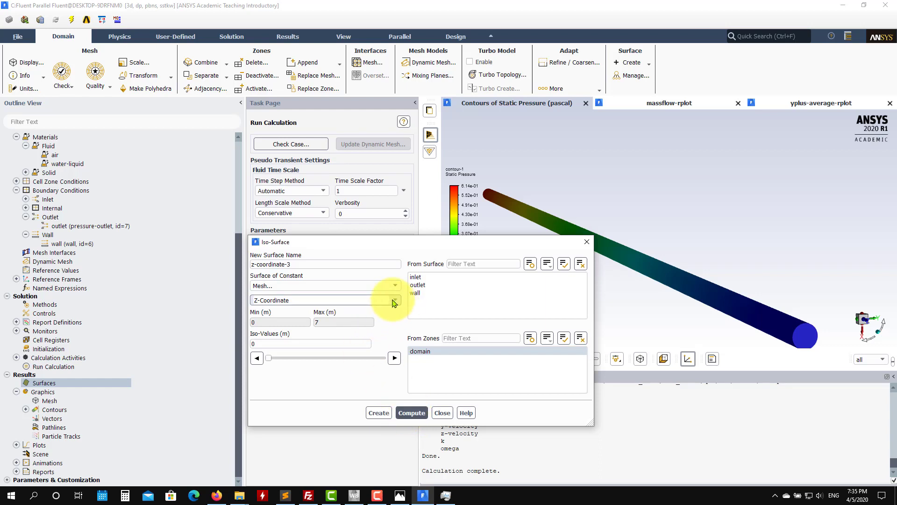
# Step: Switch the iso-surface to X-Coordinate and compute its range
pyautogui.click(360, 300)
pyautogui.click(346, 308)
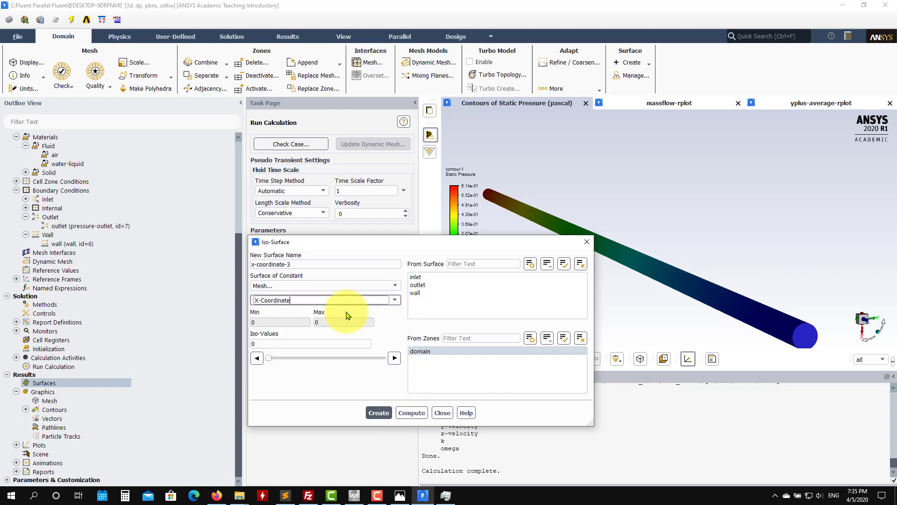
pyautogui.click(411, 413)
# Step: Preview the X-Coordinate cut at different iso-values across the pipe's end face
pyautogui.click(290, 344)
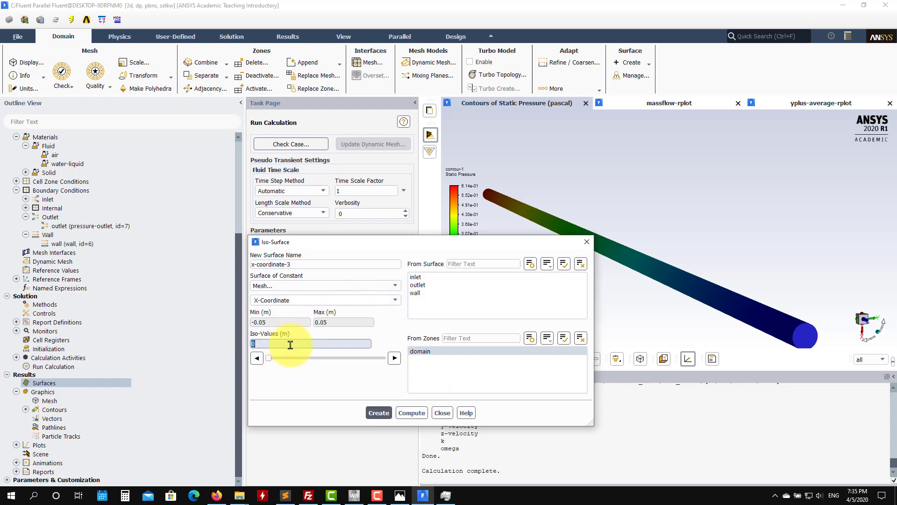
pyautogui.moveTo(280, 361); pyautogui.dragTo(328, 358)
pyautogui.moveTo(678, 332); pyautogui.dragTo(541, 282)
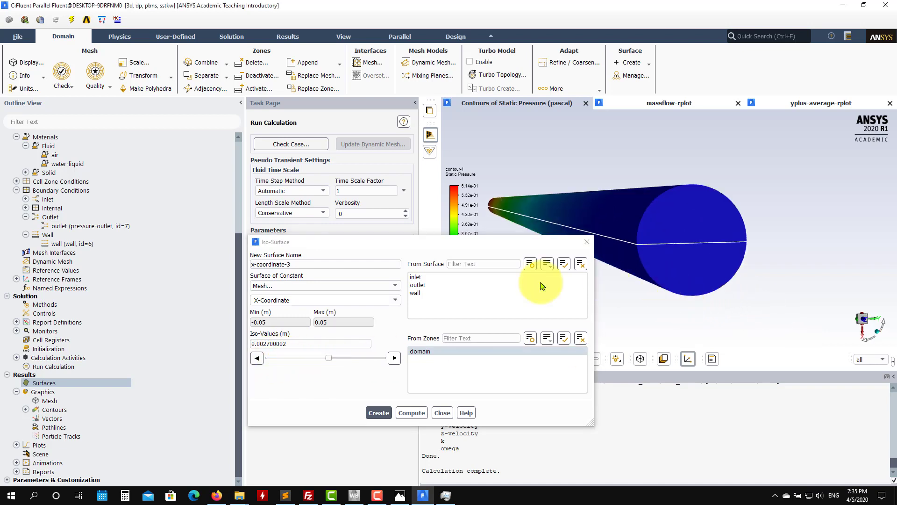
pyautogui.moveTo(329, 359); pyautogui.dragTo(299, 358)
# Step: Set the iso-value to 0 m and create the X-Coordinate iso-surface through the pipe
pyautogui.doubleClick(301, 344)
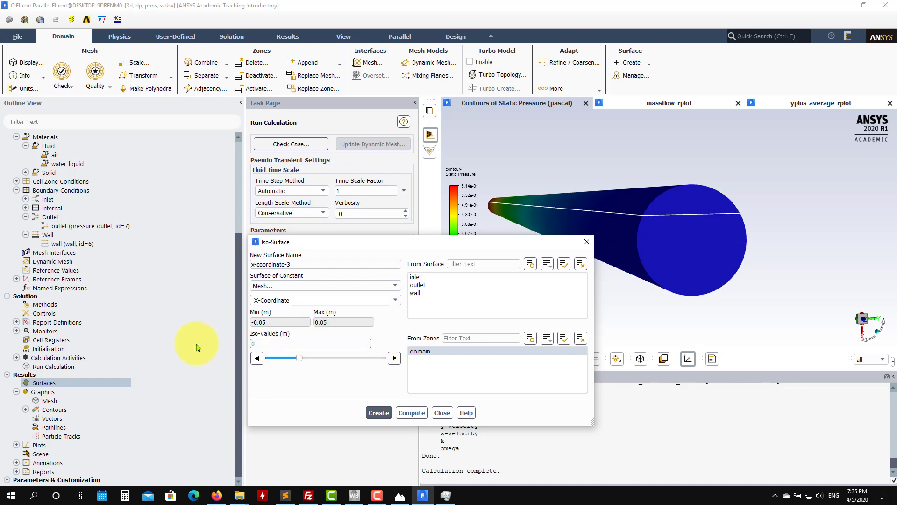
pyautogui.click(377, 413)
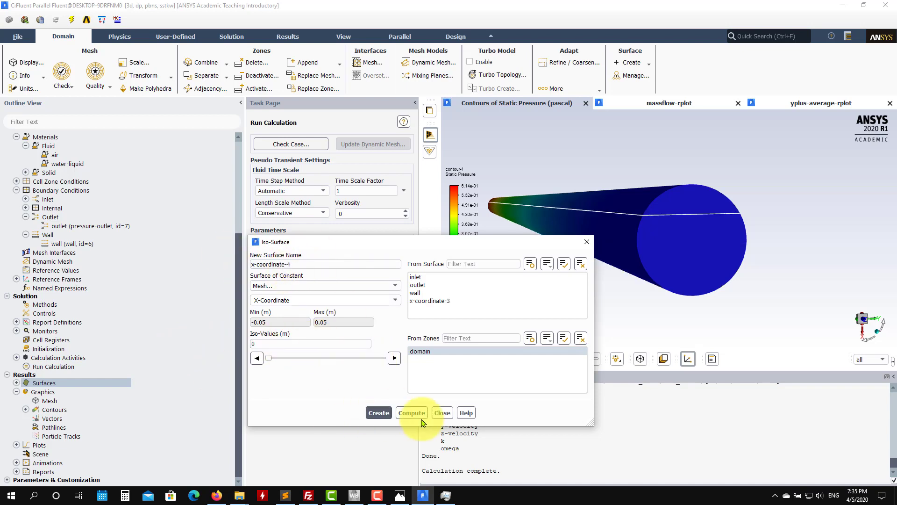
pyautogui.click(442, 413)
# Step: Edit contour-1 to show velocity magnitude only on the x-coordinate-3 surface and display it
pyautogui.click(25, 410)
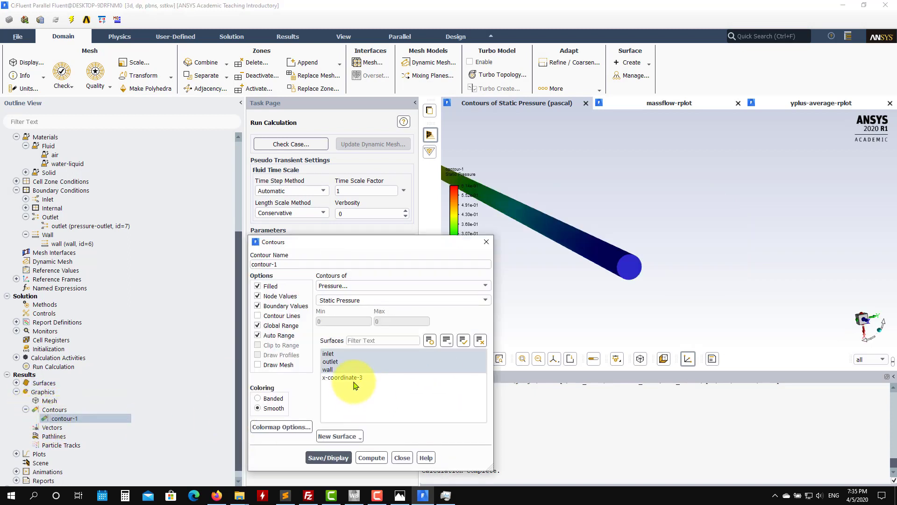
pyautogui.click(355, 378)
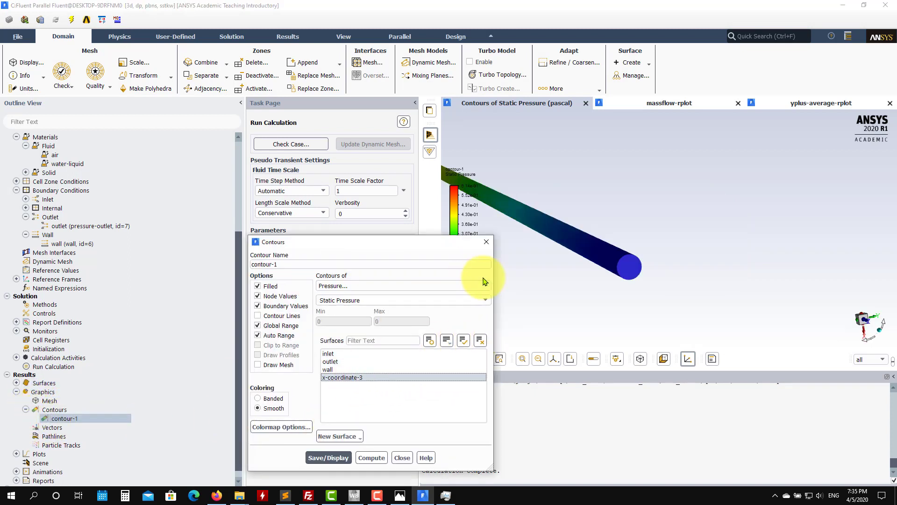
pyautogui.click(485, 285)
pyautogui.click(395, 311)
pyautogui.click(329, 457)
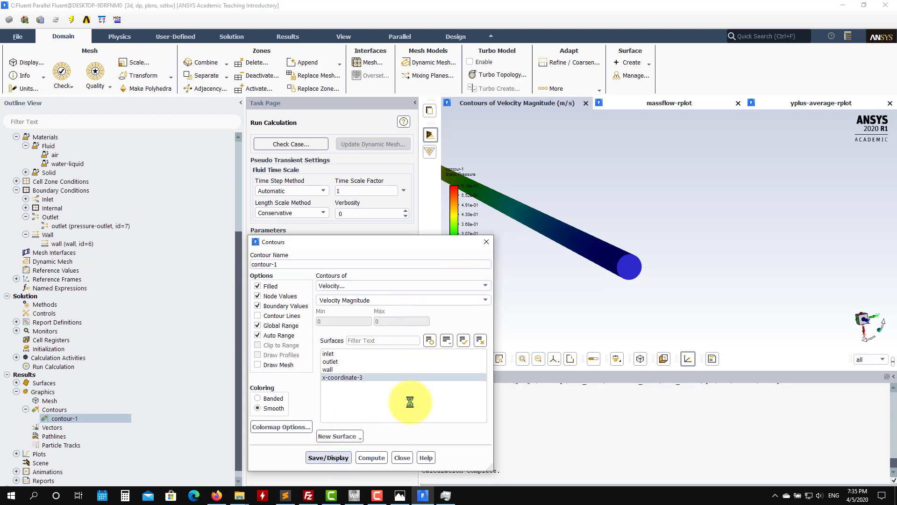
# Step: Add the outlet to the contour's surfaces, redisplay it, and inspect the velocity at the pipe's outlet end
pyautogui.click(332, 362)
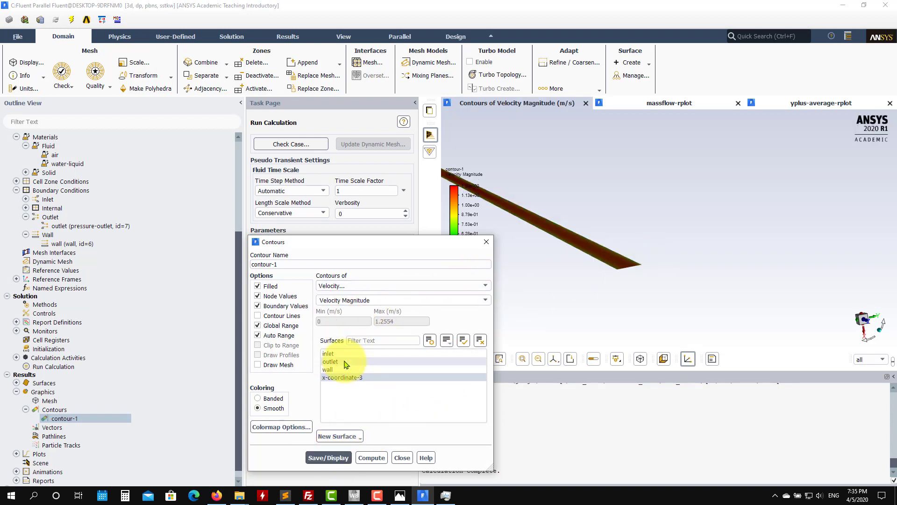
pyautogui.moveTo(653, 268); pyautogui.dragTo(787, 236)
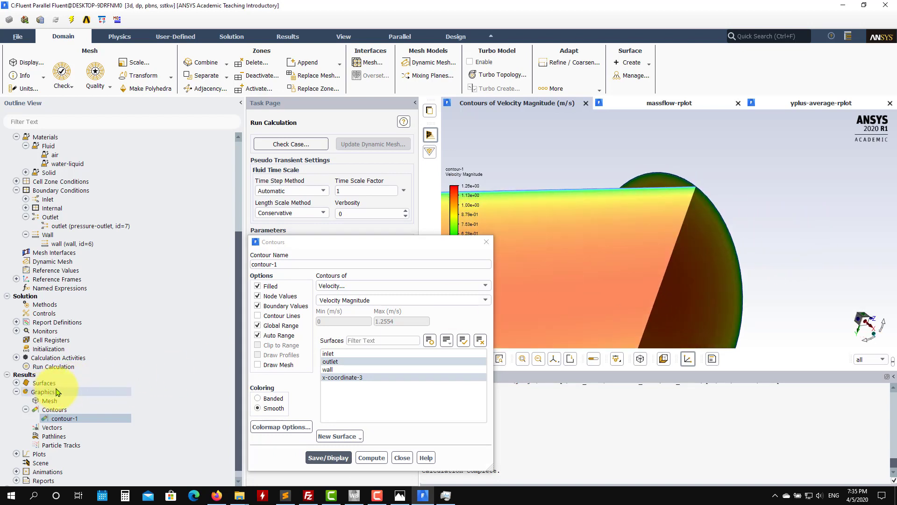
pyautogui.moveTo(611, 241); pyautogui.dragTo(603, 173)
pyautogui.scroll(-4, 647, 258)
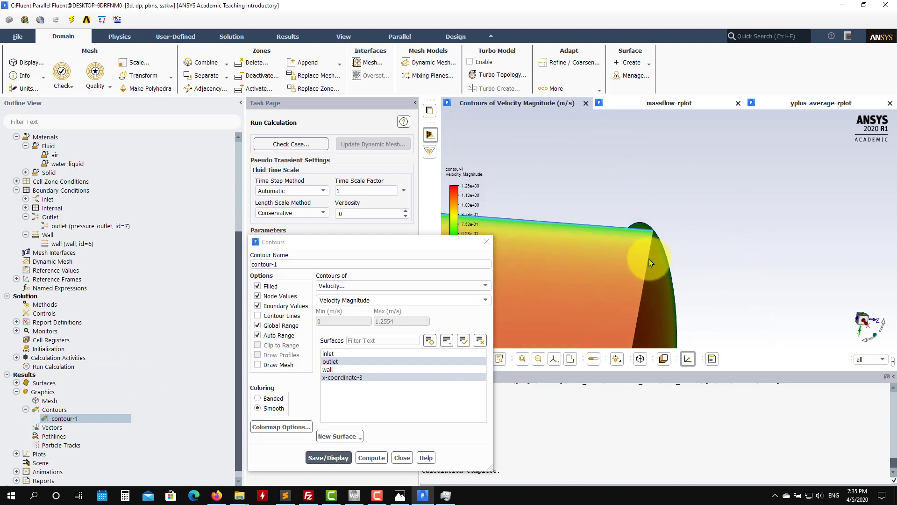
pyautogui.moveTo(649, 259); pyautogui.dragTo(665, 192)
pyautogui.scroll(-6, 650, 278)
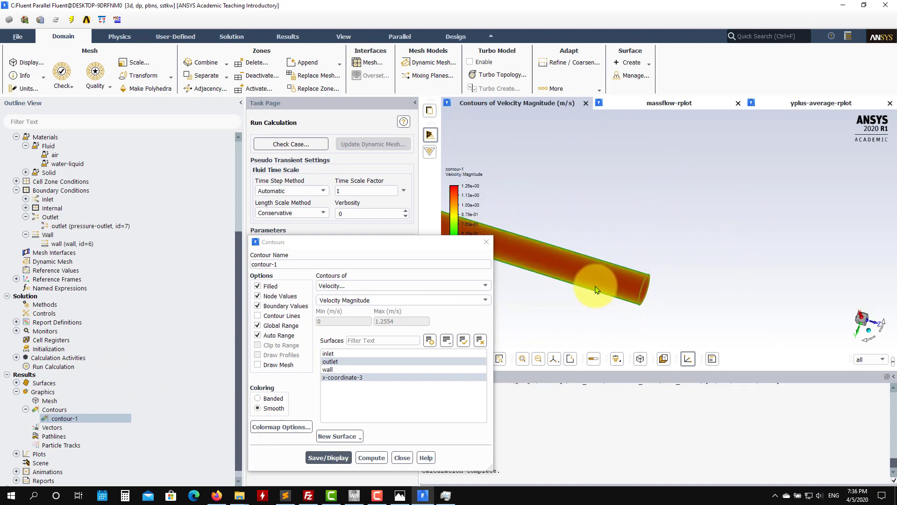
pyautogui.moveTo(596, 289); pyautogui.dragTo(658, 327)
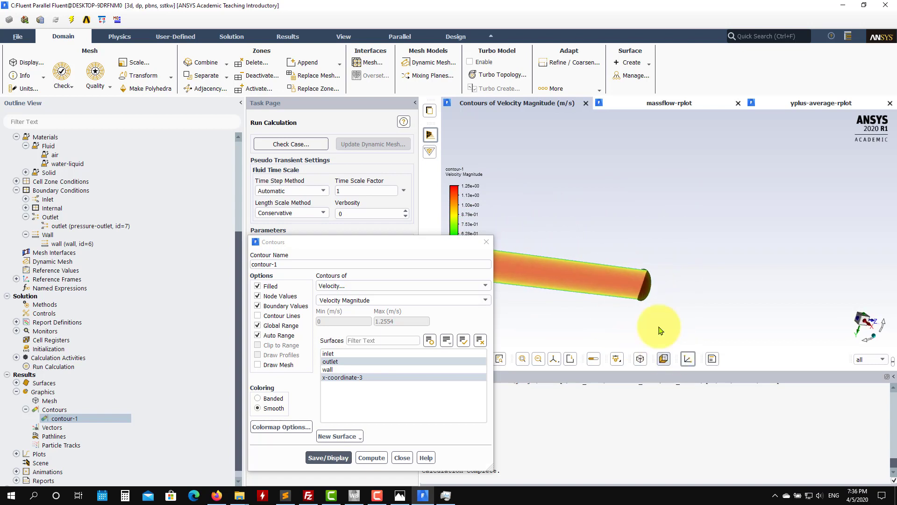
pyautogui.click(401, 460)
# Step: Start a new line surface with the line tool shown, and set both end points' z coordinates to 6.9 m
pyautogui.click(17, 383)
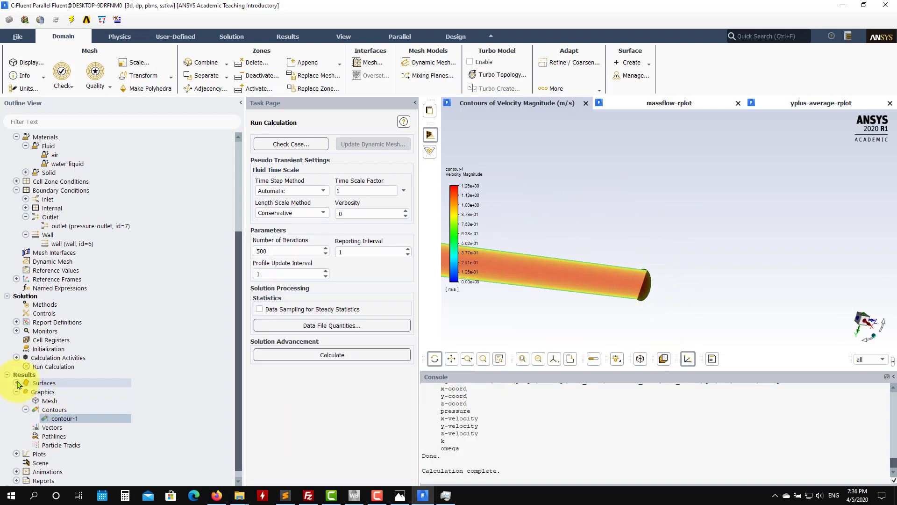
pyautogui.rightClick(69, 383)
pyautogui.moveTo(70, 398)
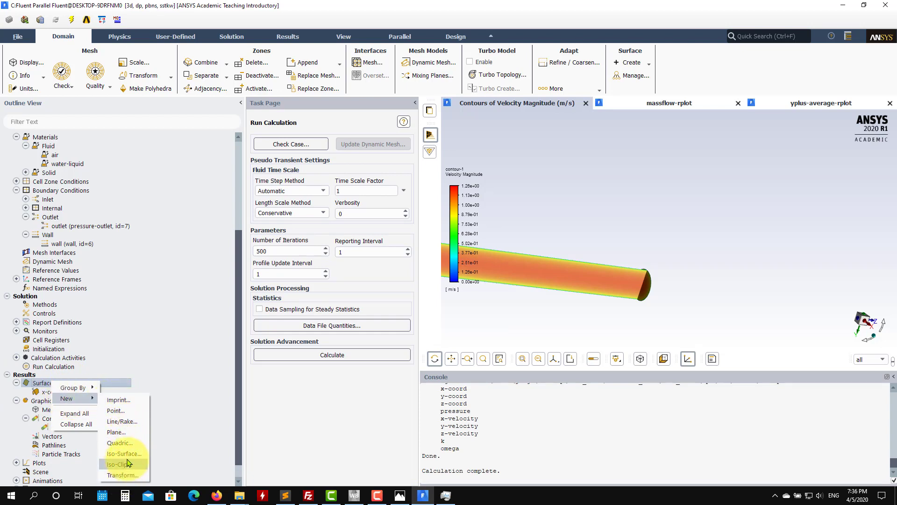
pyautogui.click(134, 420)
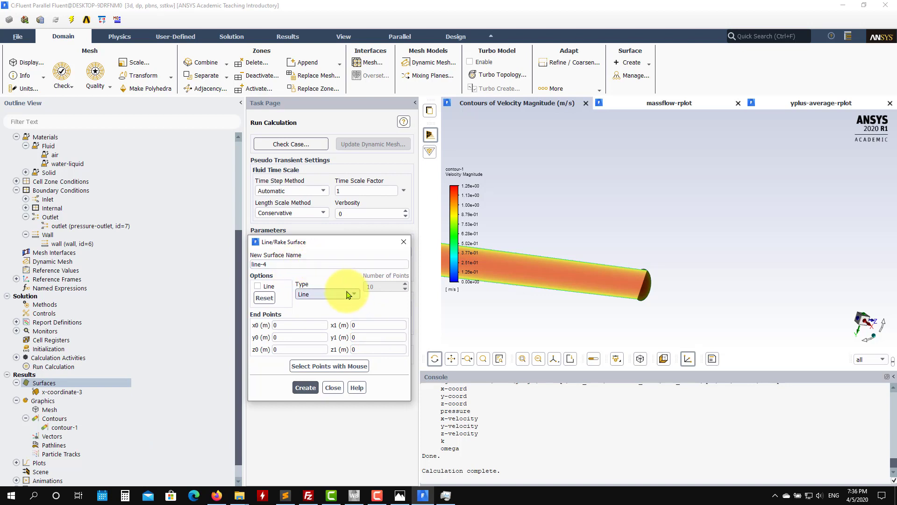
pyautogui.click(257, 286)
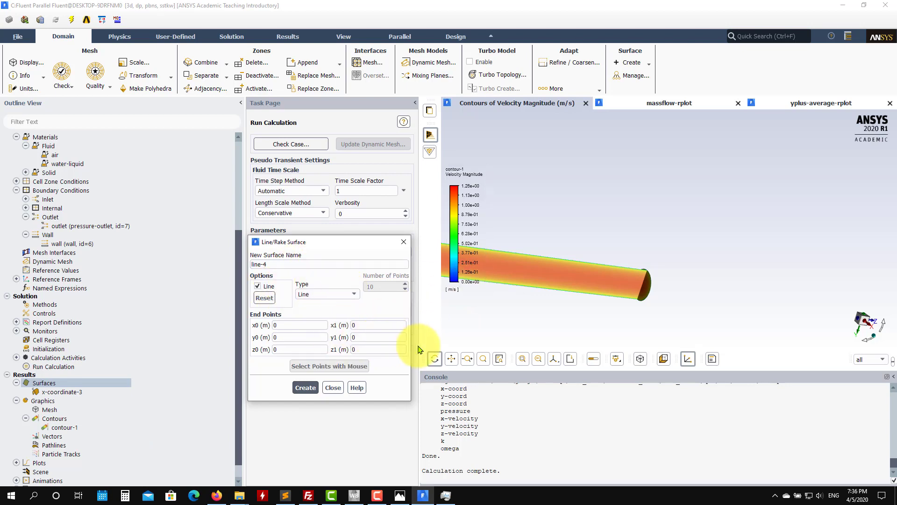
pyautogui.click(372, 349)
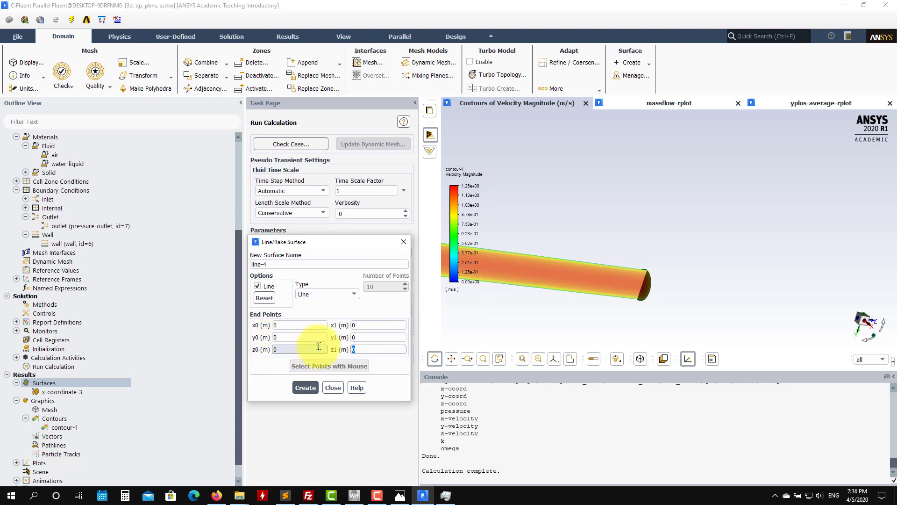
pyautogui.write('6.9')
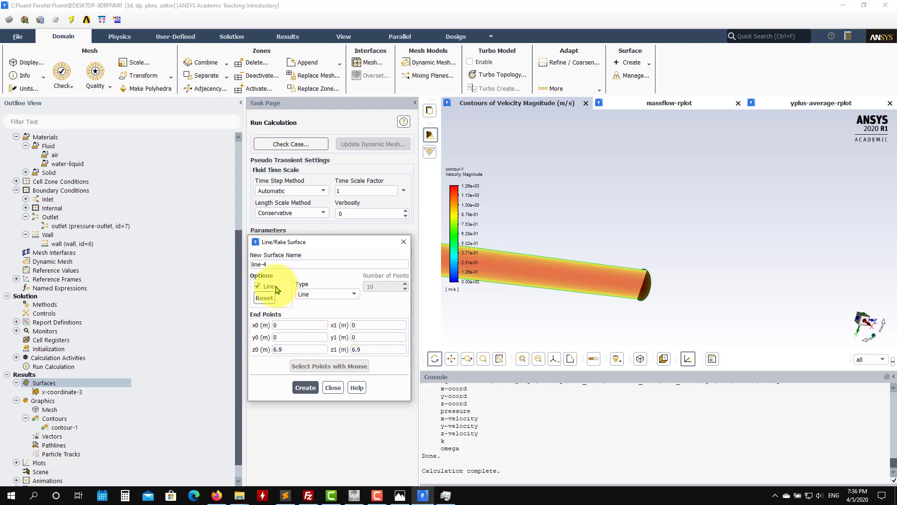
# Step: Try end points with x0 at -1 m, x1 at 1 m and y0 at -1 m
pyautogui.moveTo(614, 324); pyautogui.dragTo(440, 320)
pyautogui.click(308, 322)
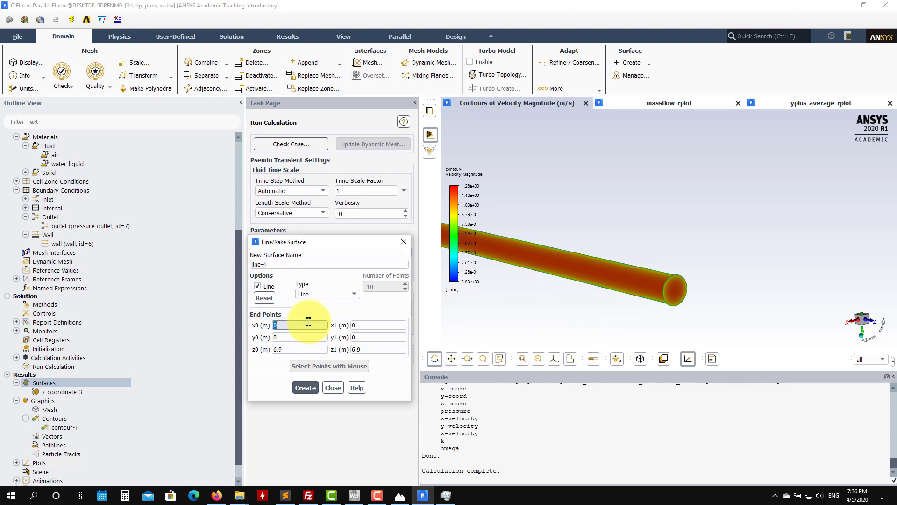
pyautogui.moveTo(374, 324); pyautogui.dragTo(325, 322)
pyautogui.write('1')
pyautogui.click(299, 338)
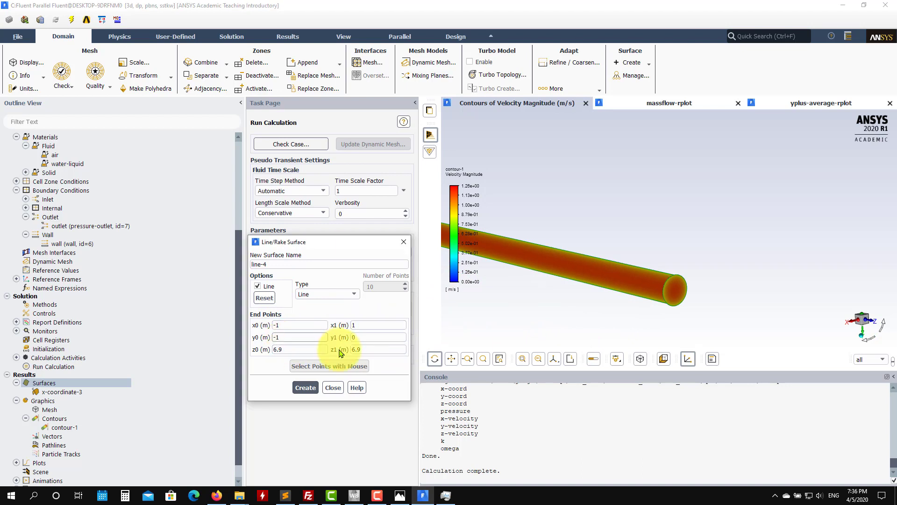
# Step: Set the line's x0 and x1 to 0 m and its y1 to 1 m
pyautogui.moveTo(319, 325); pyautogui.dragTo(224, 312)
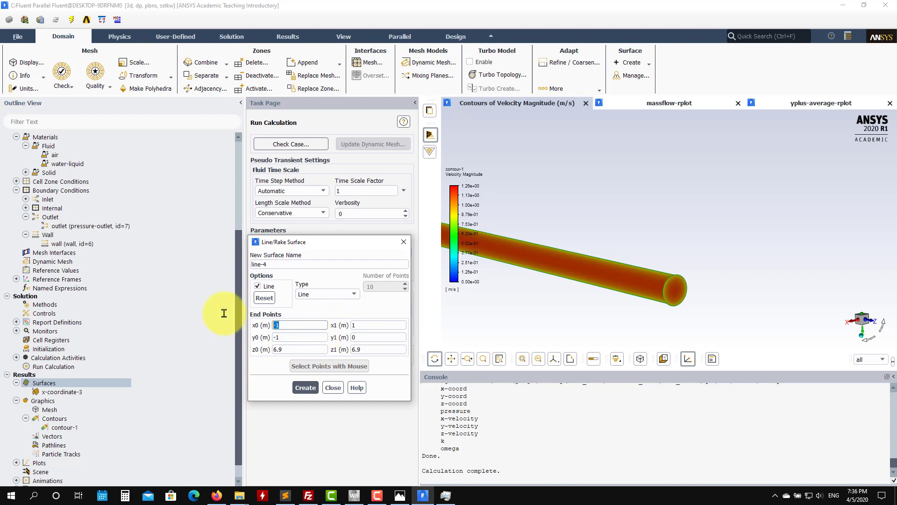
pyautogui.write('0')
pyautogui.moveTo(382, 325); pyautogui.dragTo(321, 322)
pyautogui.write('0')
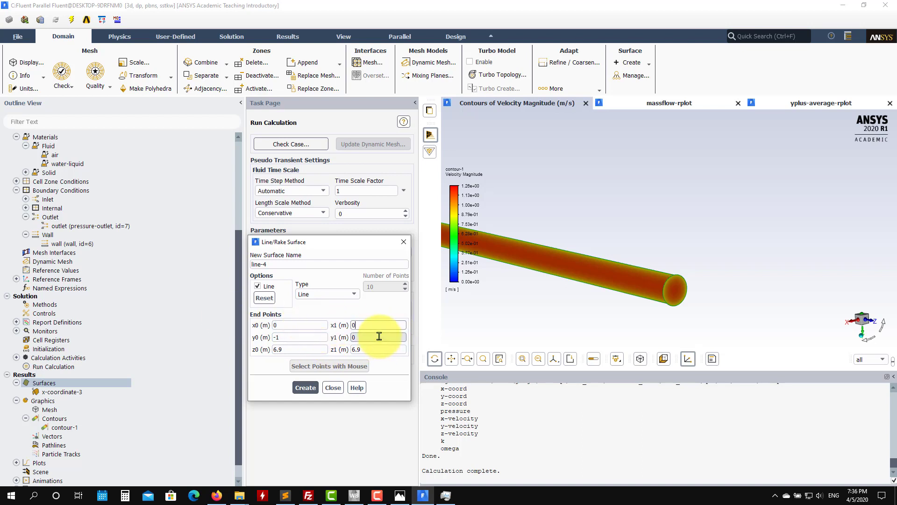
pyautogui.moveTo(380, 336); pyautogui.dragTo(282, 336)
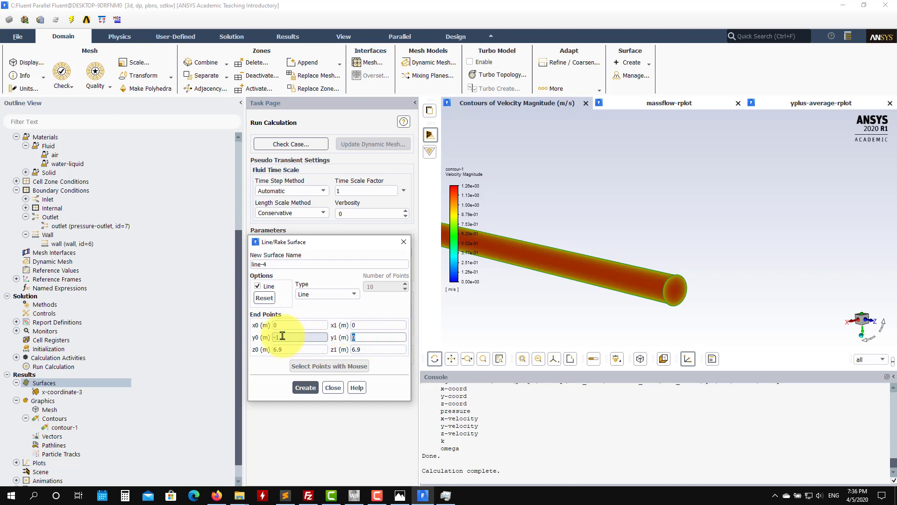
# Step: Refresh the line preview and examine its length and position relative to the pipe's outlet end
pyautogui.click(266, 289)
pyautogui.moveTo(654, 289); pyautogui.dragTo(740, 328)
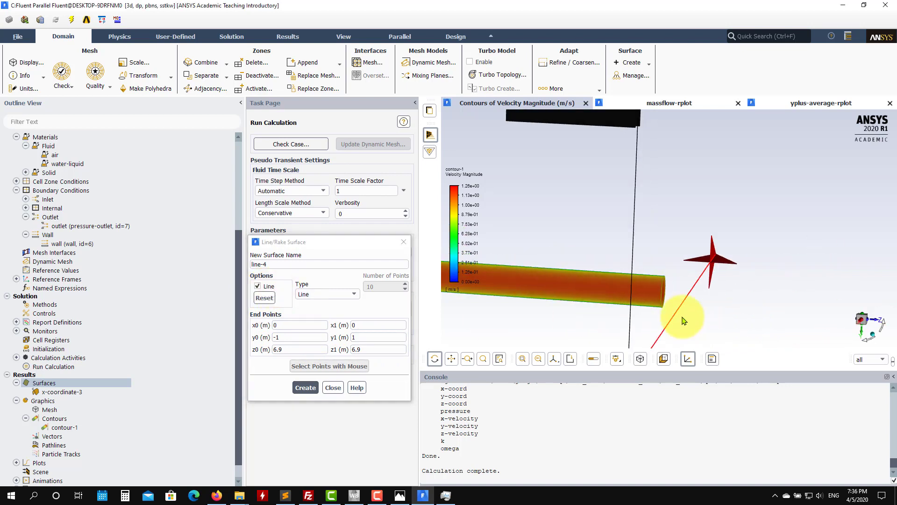
pyautogui.scroll(5, 643, 294)
pyautogui.moveTo(642, 294); pyautogui.dragTo(570, 305)
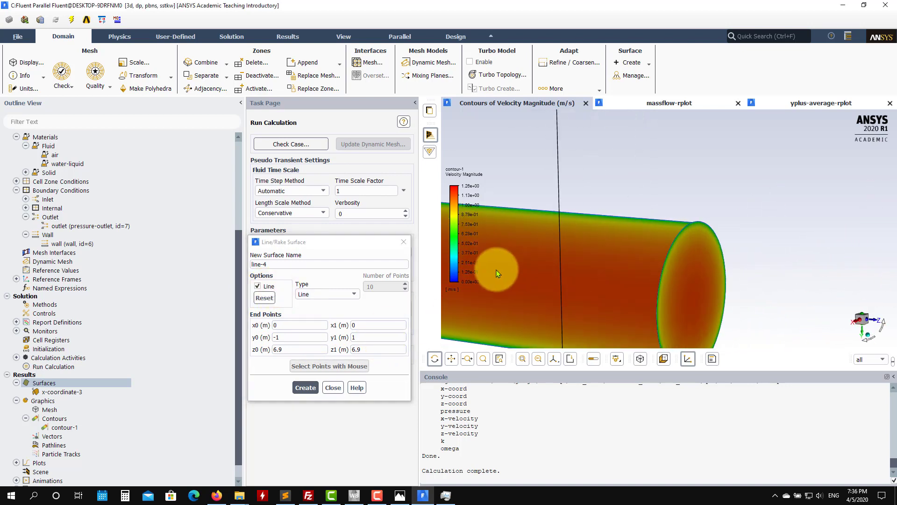
pyautogui.click(264, 287)
pyautogui.scroll(-4, 606, 276)
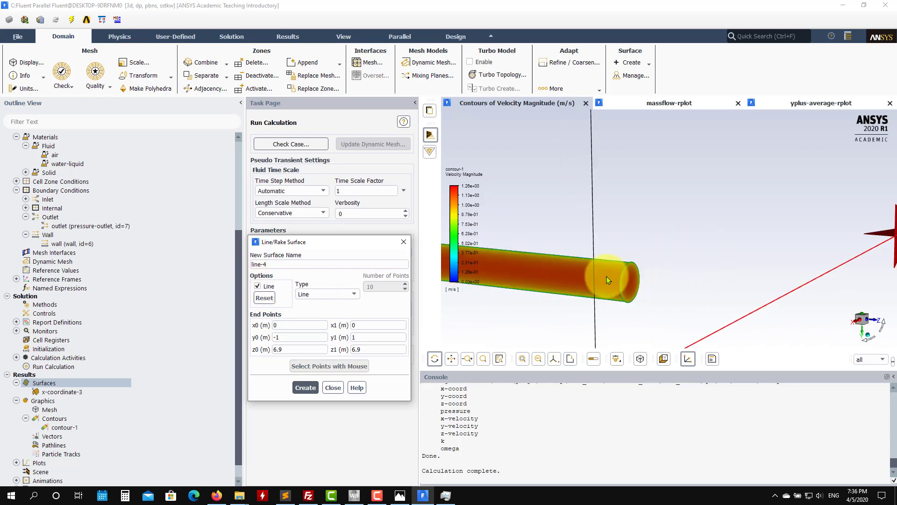
# Step: Try y0 at -0.1 m and y1 at 0.1 m, refresh the line preview and compare it with the pipe
pyautogui.doubleClick(303, 335)
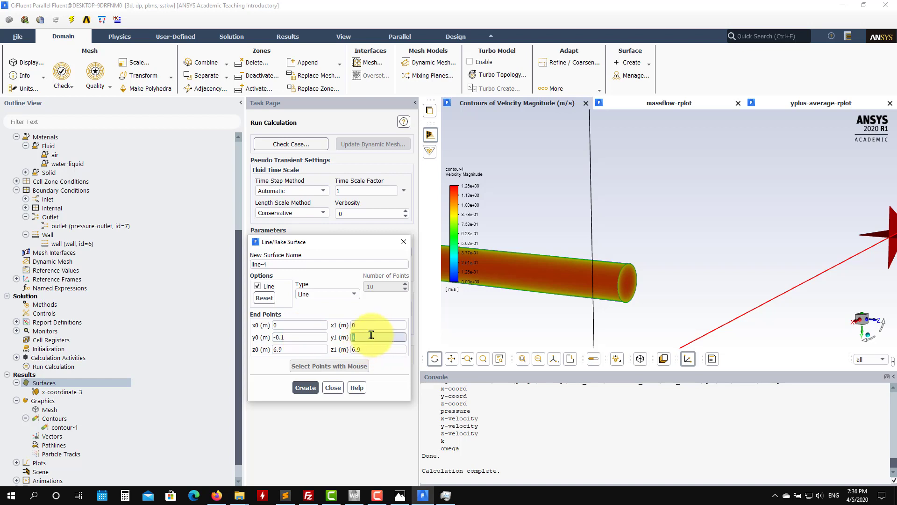
pyautogui.click(269, 289)
pyautogui.scroll(-7, 555, 284)
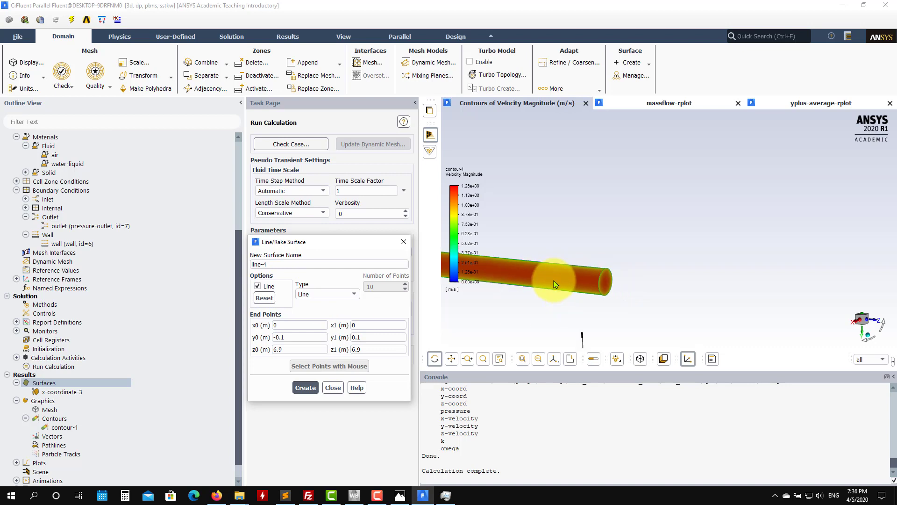
pyautogui.scroll(5, 579, 309)
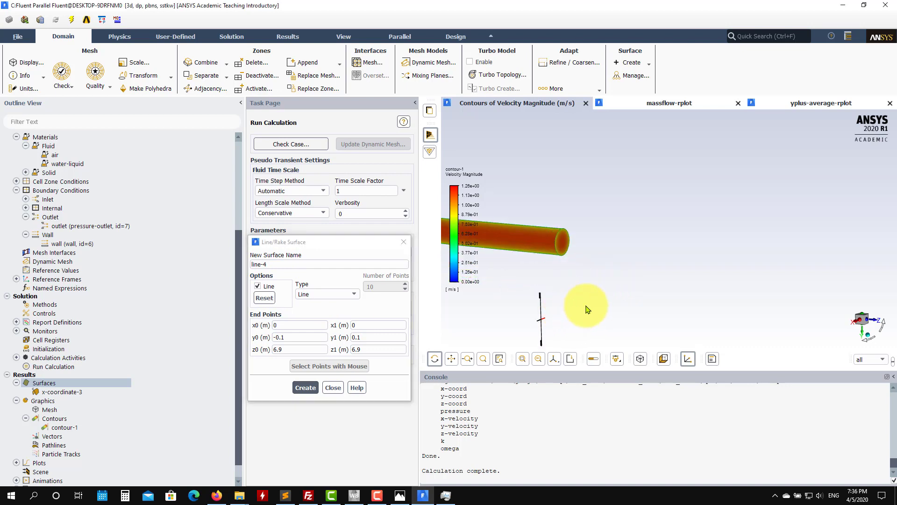
pyautogui.moveTo(610, 321); pyautogui.dragTo(615, 321)
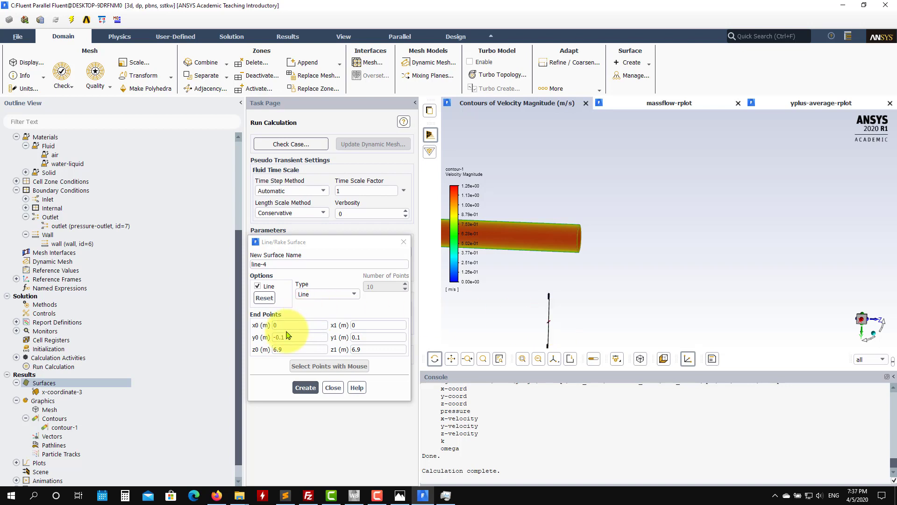
# Step: Try y1 at 0.2 m, refresh the line preview and check which way it extends from the pipe
pyautogui.moveTo(299, 337); pyautogui.dragTo(254, 337)
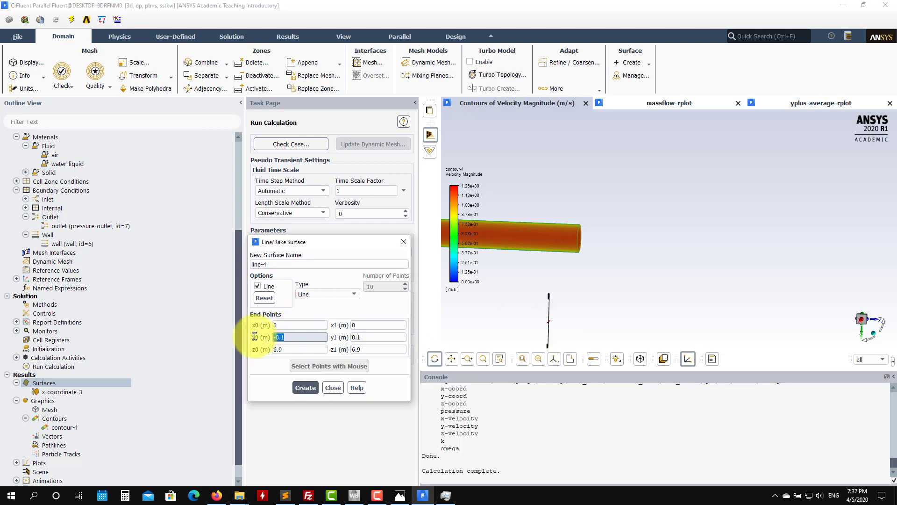
pyautogui.click(368, 337)
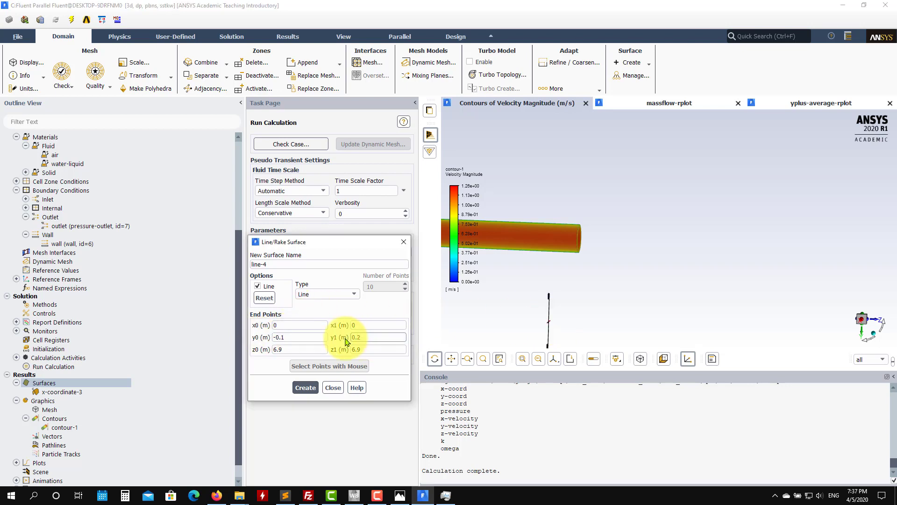
pyautogui.click(265, 290)
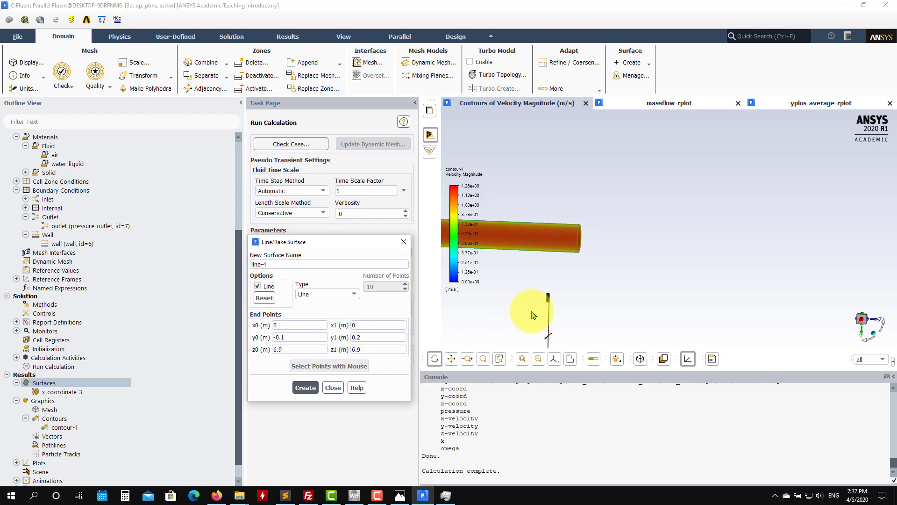
pyautogui.moveTo(619, 321); pyautogui.dragTo(537, 180)
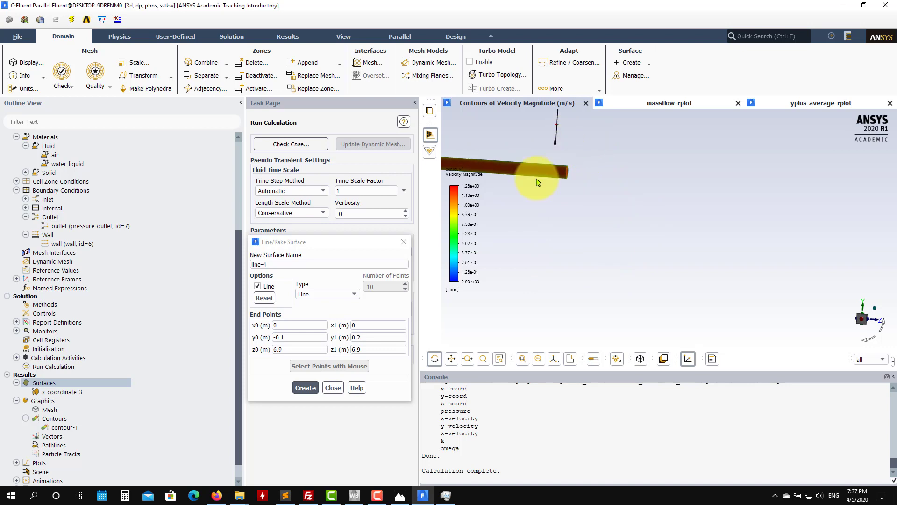
# Step: Set y0 to -0.5 m and y1 to 0 m so the line crosses the pipe, and create the line surface
pyautogui.moveTo(311, 340); pyautogui.dragTo(233, 338)
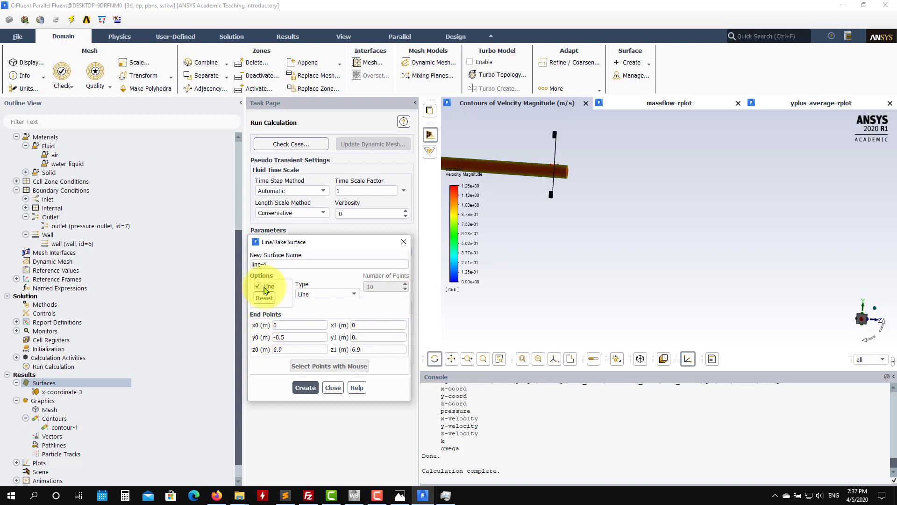
pyautogui.moveTo(609, 248); pyautogui.dragTo(649, 272)
pyautogui.scroll(5, 506, 141)
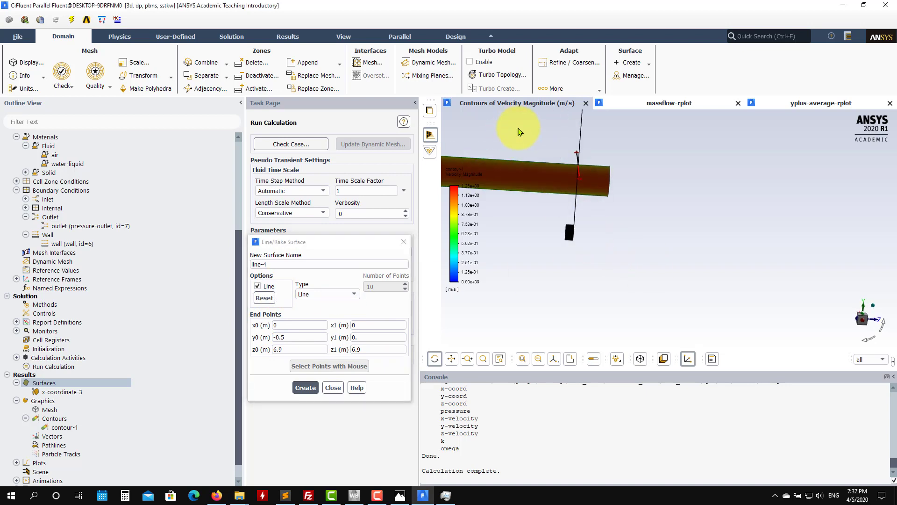
pyautogui.moveTo(519, 132); pyautogui.dragTo(576, 170)
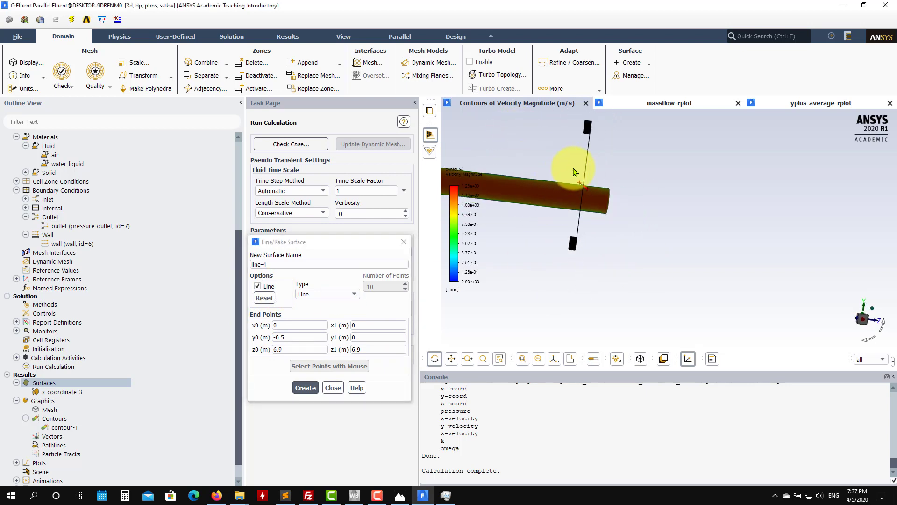
pyautogui.click(305, 387)
pyautogui.click(334, 388)
# Step: Create an XY plot of static pressure on the line-4 surface
pyautogui.scroll(-1, 112, 354)
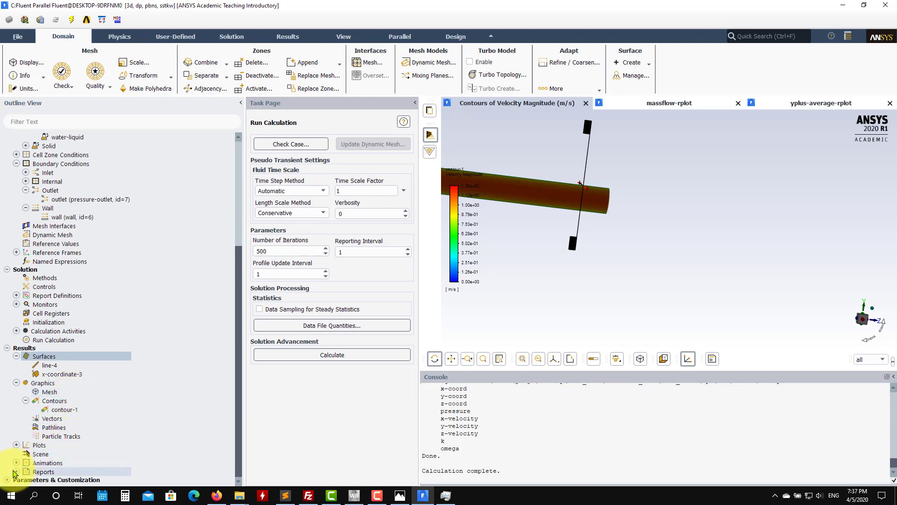
pyautogui.scroll(-1, 21, 460)
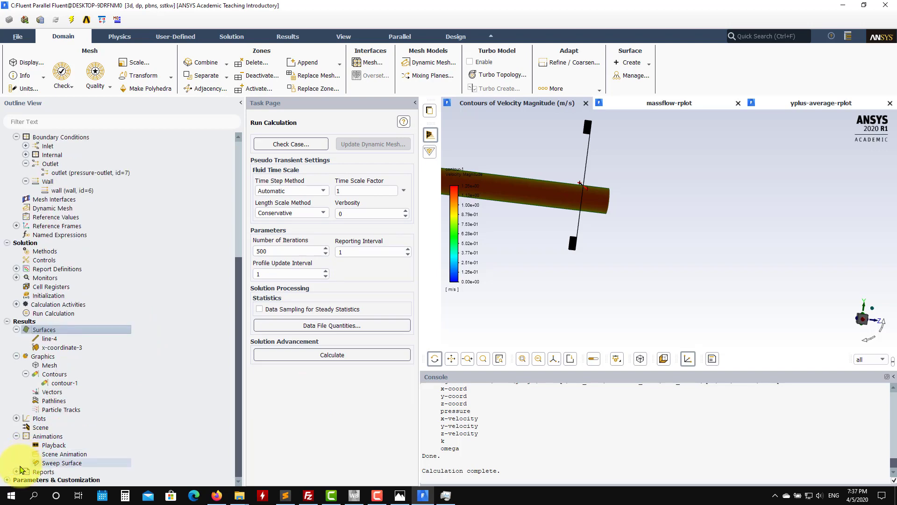
pyautogui.click(16, 418)
pyautogui.scroll(-4, 19, 423)
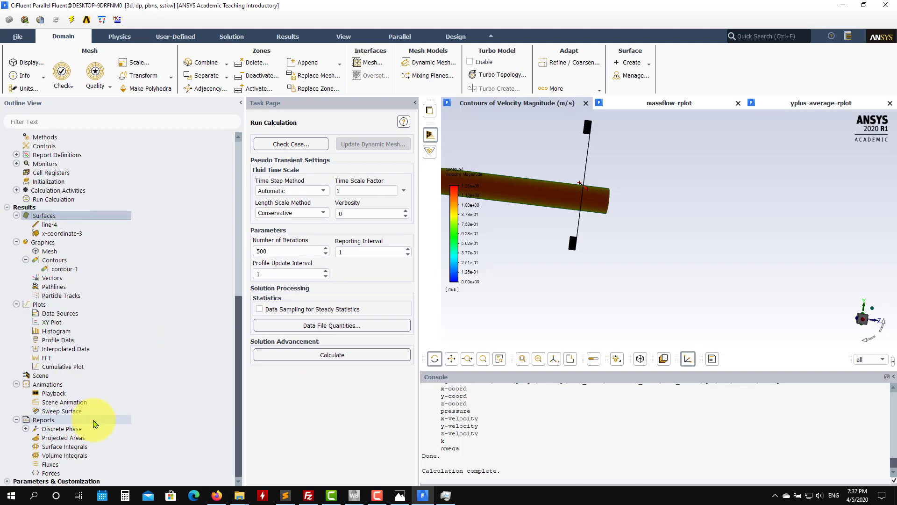
pyautogui.doubleClick(53, 322)
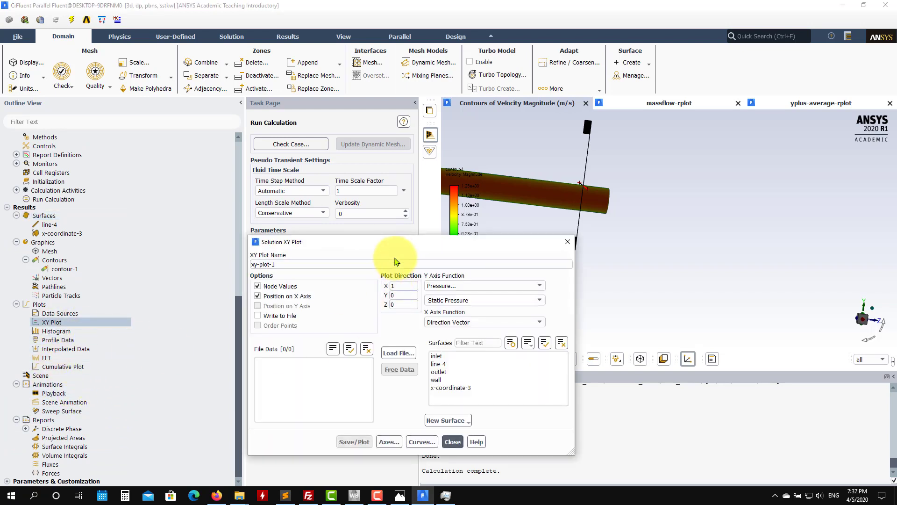
pyautogui.moveTo(274, 206); pyautogui.dragTo(188, 140)
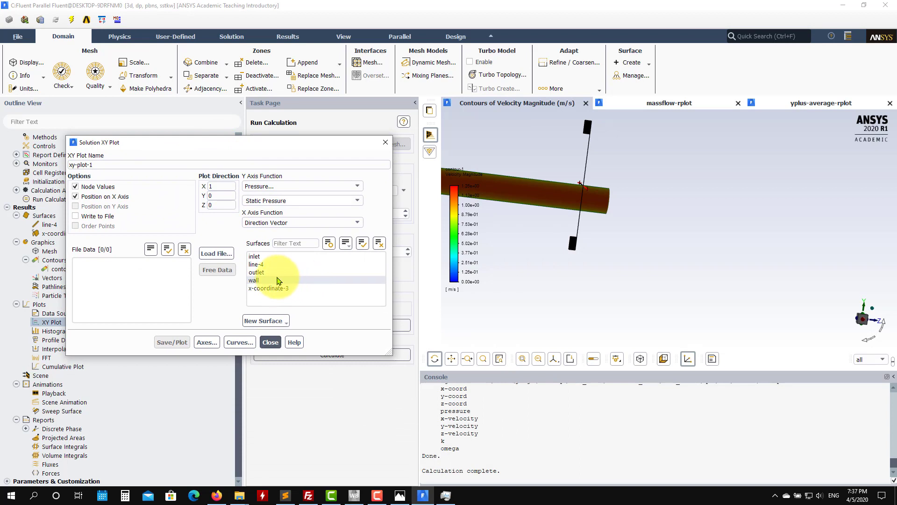
pyautogui.click(268, 265)
pyautogui.click(172, 342)
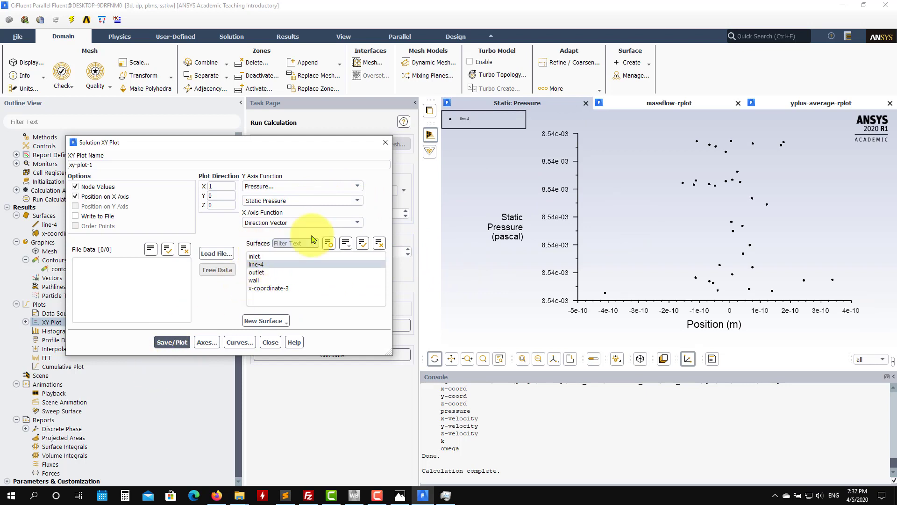
# Step: Change the XY plot to velocity magnitude with plot direction X 0, Y 1, Z 0, and plot it
pyautogui.click(356, 187)
pyautogui.click(281, 211)
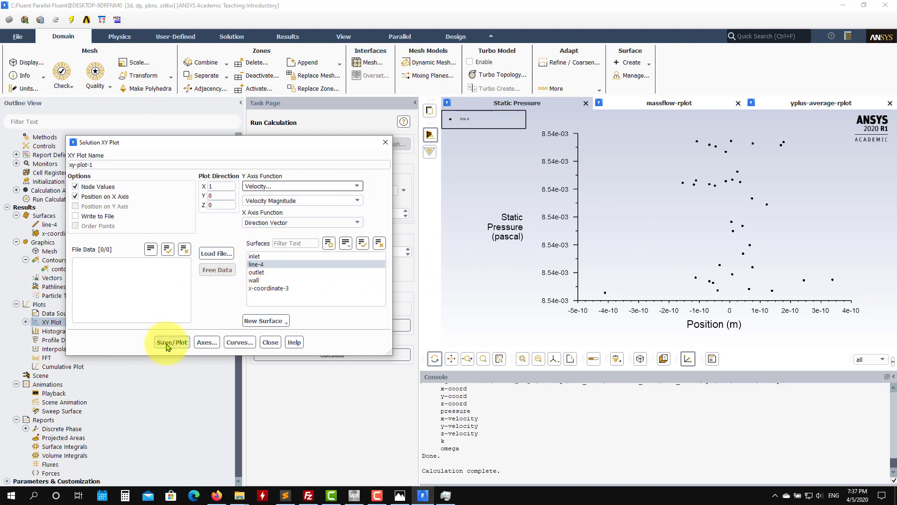
pyautogui.click(172, 342)
pyautogui.moveTo(233, 196); pyautogui.dragTo(126, 170)
pyautogui.write('1')
pyautogui.write('0')
pyautogui.click(168, 341)
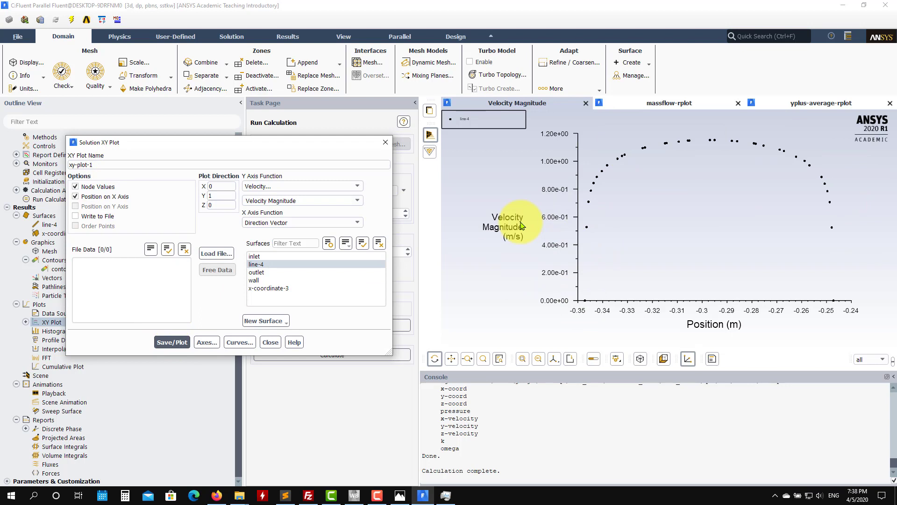
# Step: Switch the XY plot's Y-axis function back to static pressure and replot it along the Y direction
pyautogui.click(357, 186)
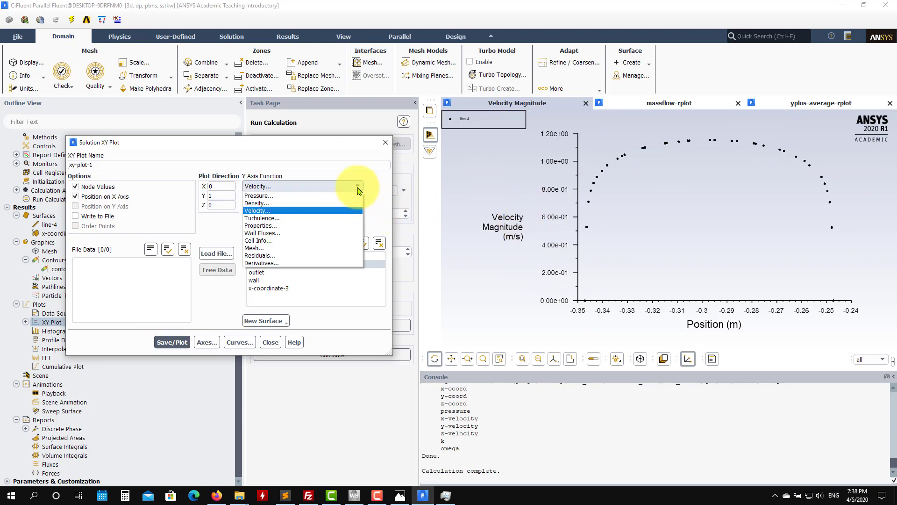
pyautogui.click(281, 194)
pyautogui.click(172, 342)
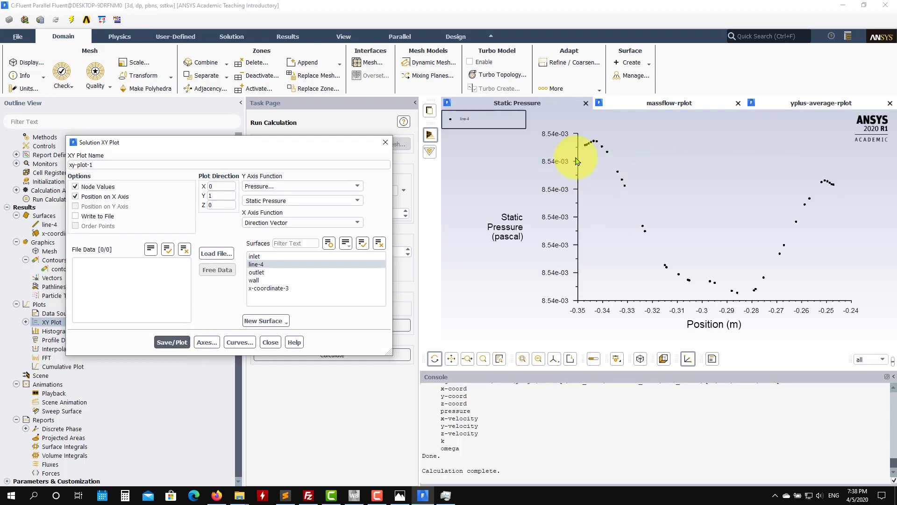
# Step: Change the XY plot's Y-axis function to velocity magnitude and replot it along line-4
pyautogui.click(357, 186)
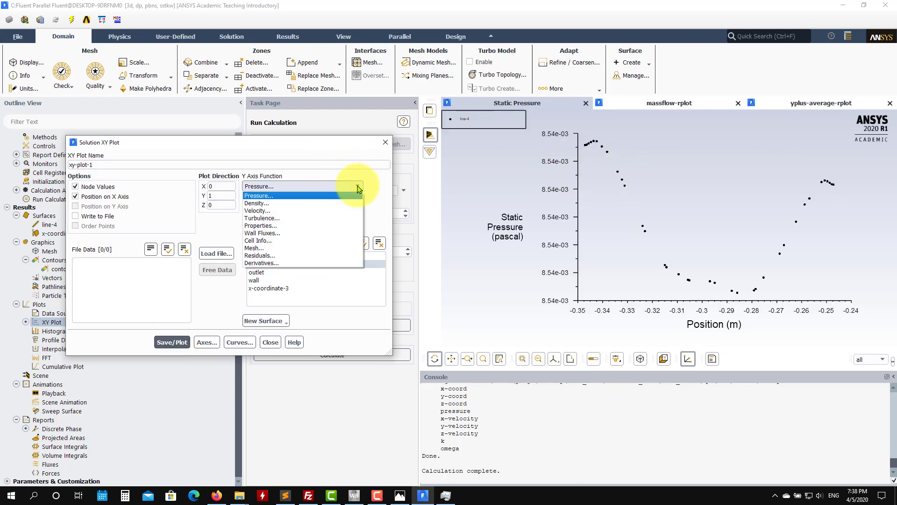
pyautogui.click(306, 215)
pyautogui.click(172, 342)
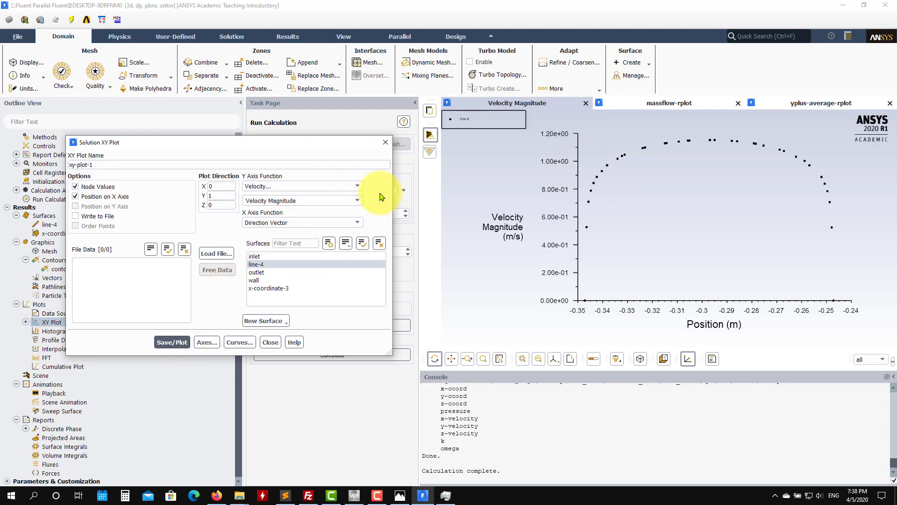
# Step: Plot turbulent kinetic energy (k) along line-4 in the same XY plot
pyautogui.click(358, 187)
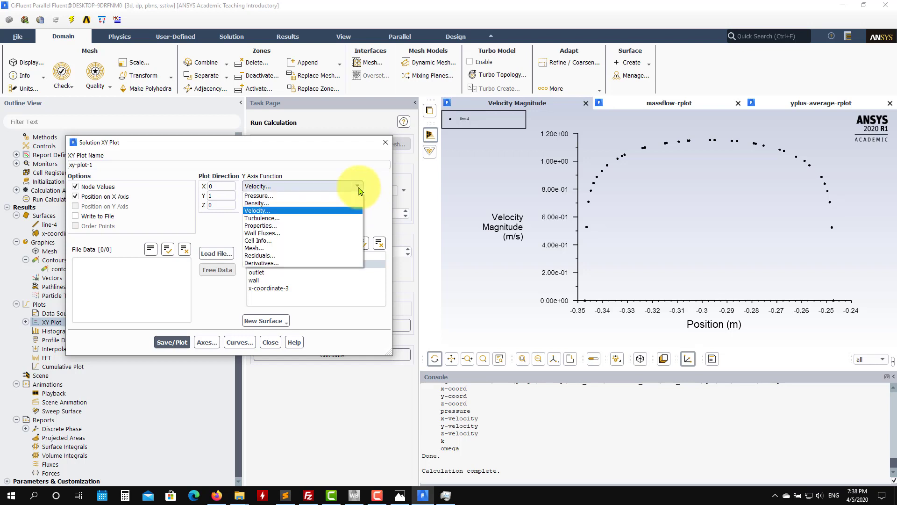
pyautogui.click(321, 216)
pyautogui.click(166, 340)
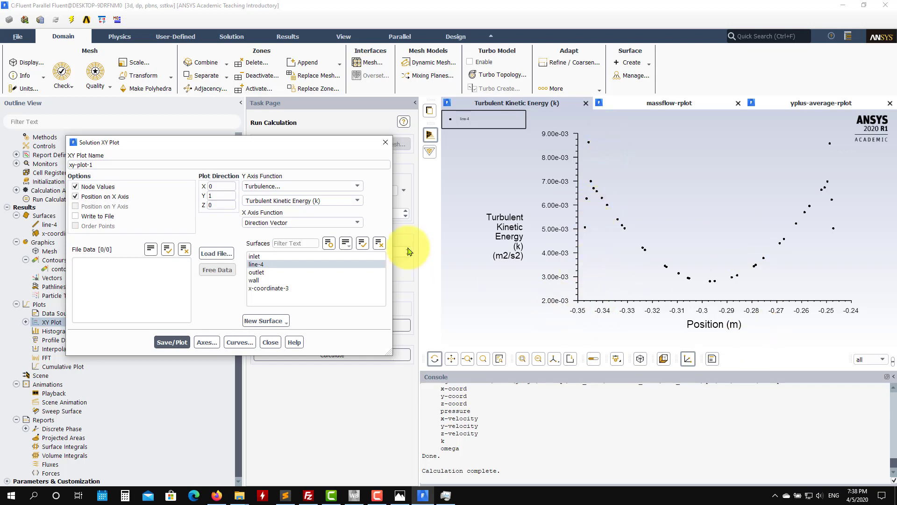
# Step: Return the line-4 XY plot to velocity magnitude, replot it and close the plot settings
pyautogui.click(351, 186)
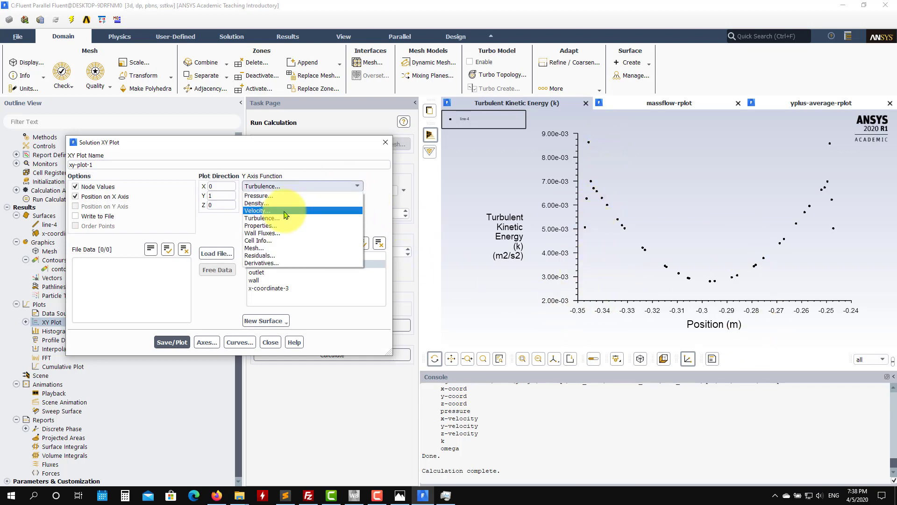
pyautogui.click(258, 210)
pyautogui.click(172, 342)
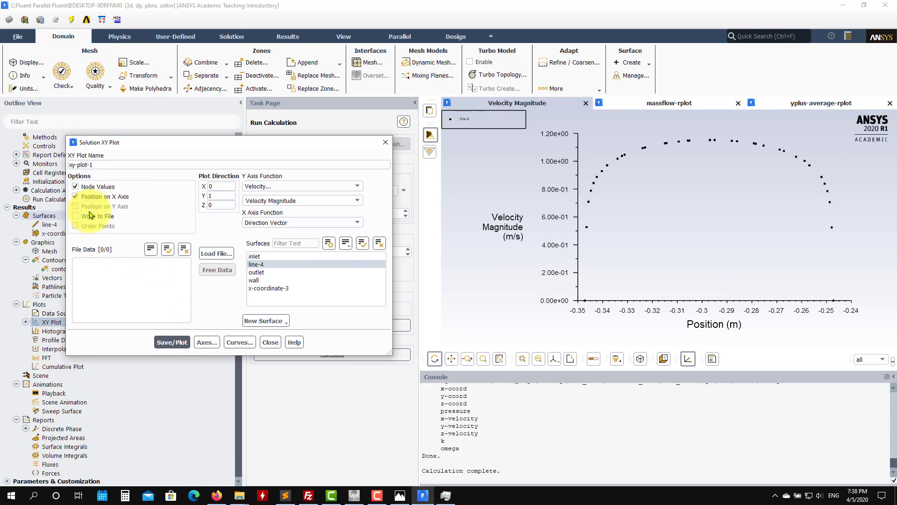
pyautogui.click(270, 344)
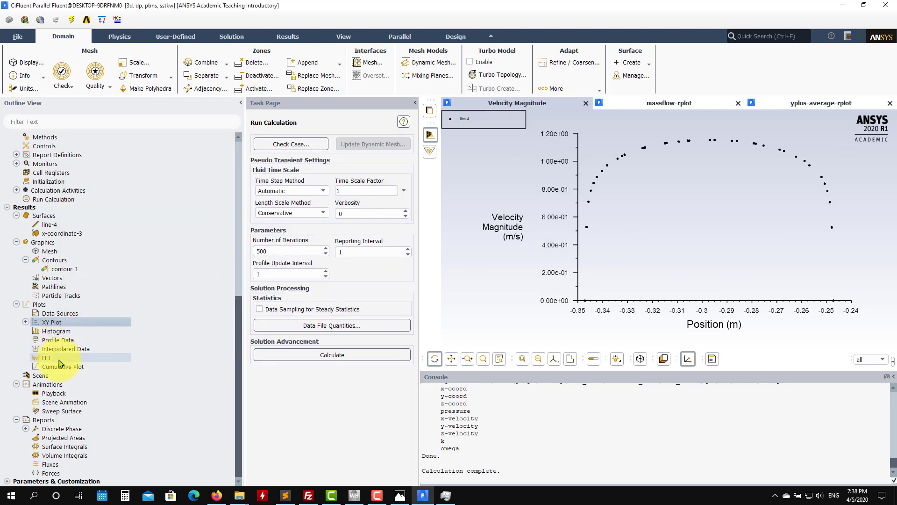
# Step: Create and display velocity vectors coloured by velocity magnitude on the outlet surface
pyautogui.doubleClick(48, 277)
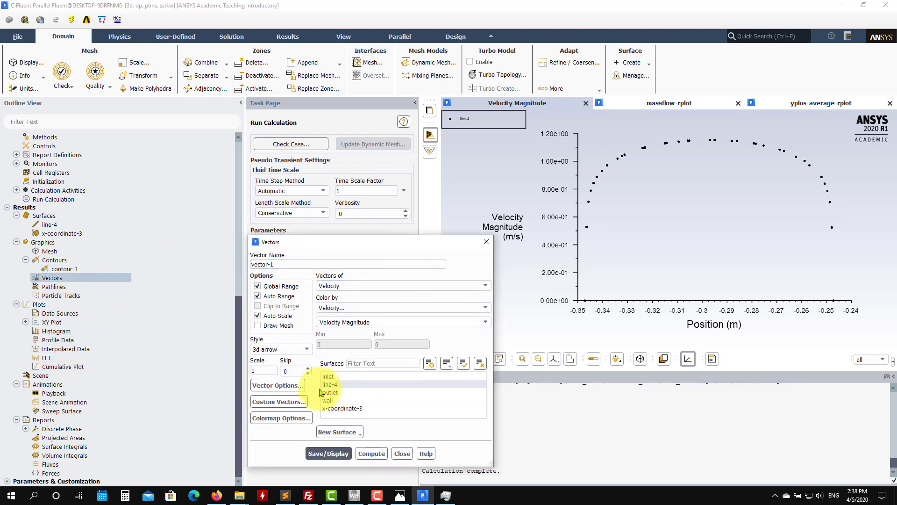
pyautogui.click(330, 392)
pyautogui.click(328, 453)
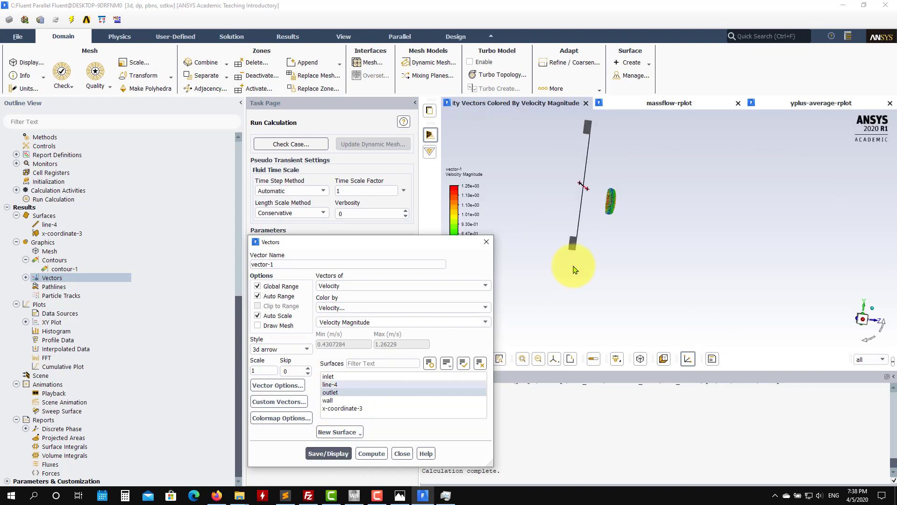
pyautogui.moveTo(622, 233)
pyautogui.mouseDown()
pyautogui.moveTo(710, 237)
pyautogui.moveTo(624, 243)
pyautogui.mouseUp()
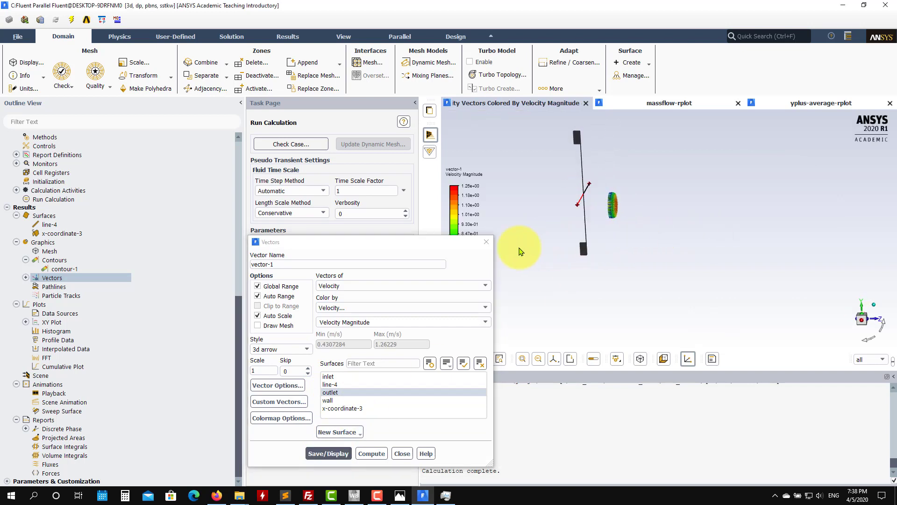
pyautogui.moveTo(520, 252); pyautogui.dragTo(693, 187)
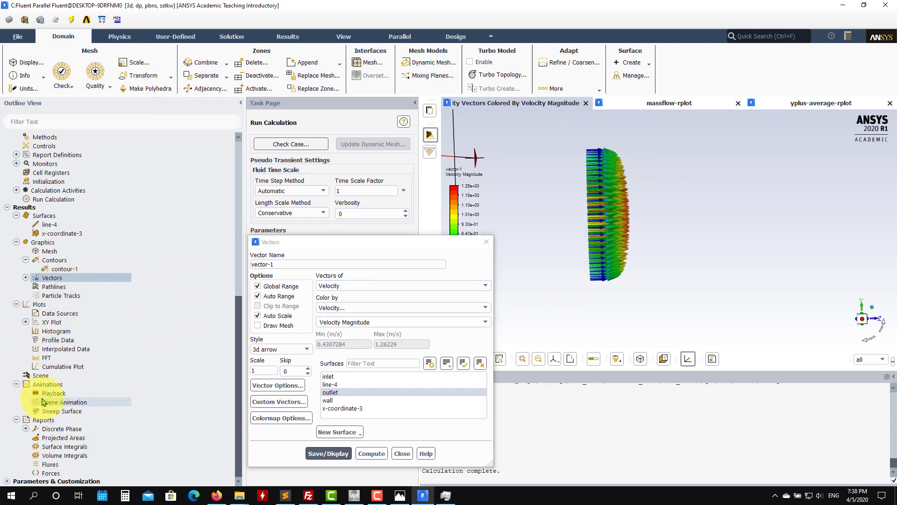
# Step: Check the end points of the line-4 surface, inspect the outlet vectors from an angle and close the vector settings
pyautogui.doubleClick(51, 228)
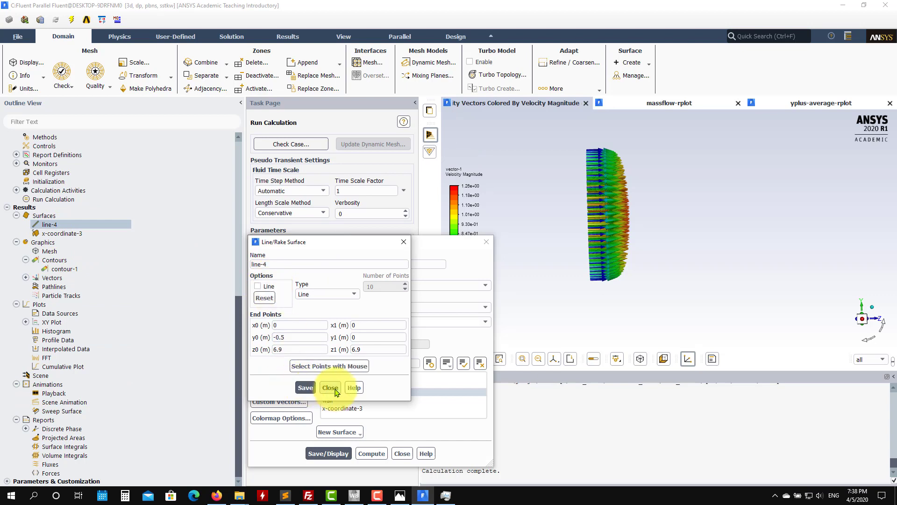
pyautogui.click(330, 387)
pyautogui.moveTo(564, 317); pyautogui.dragTo(520, 312)
pyautogui.scroll(-3, 593, 306)
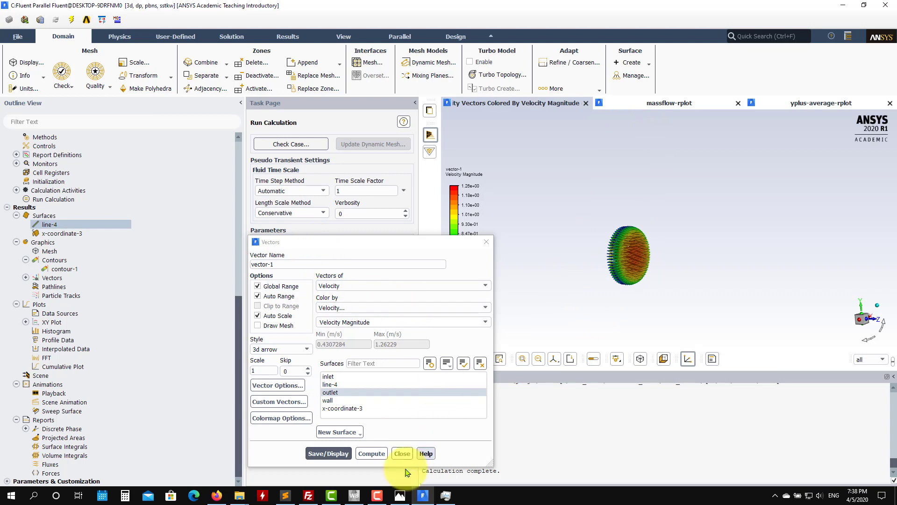
pyautogui.click(402, 454)
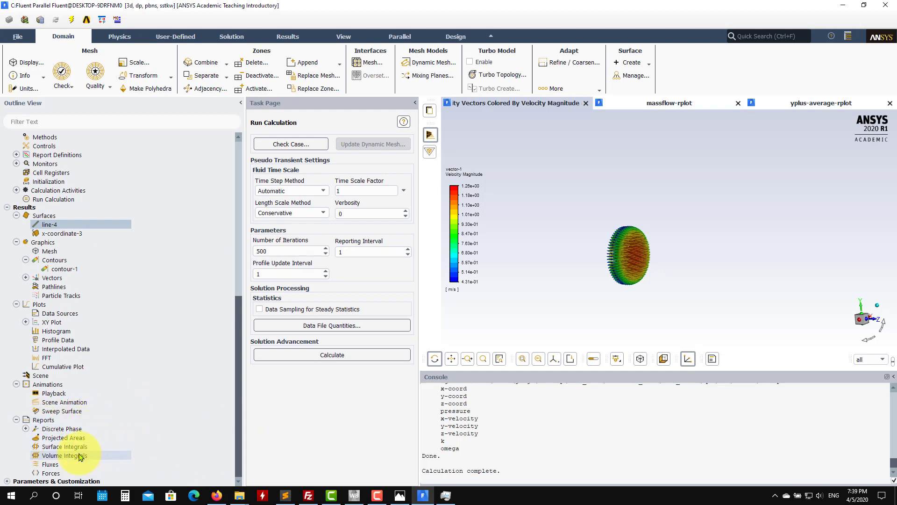
# Step: Compute a mass flow rate flux report for the inlet and outlet boundaries
pyautogui.click(64, 464)
pyautogui.doubleClick(80, 461)
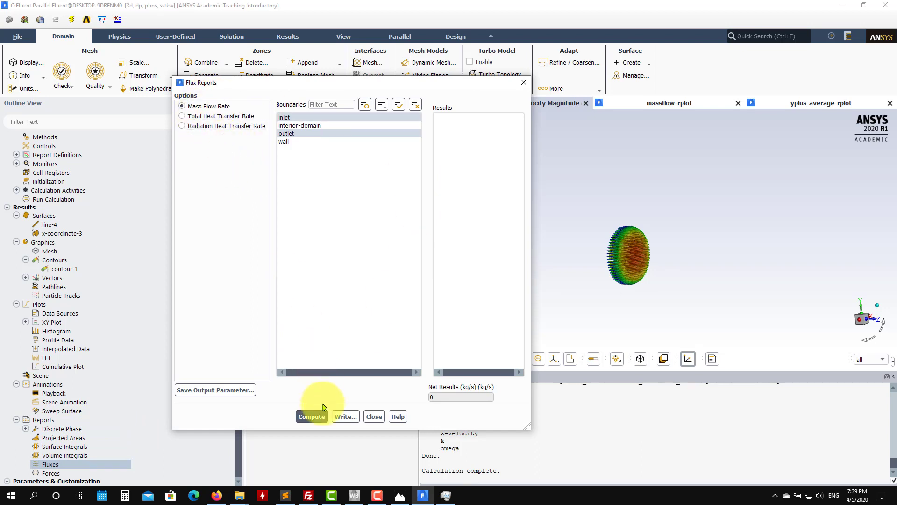
pyautogui.click(312, 417)
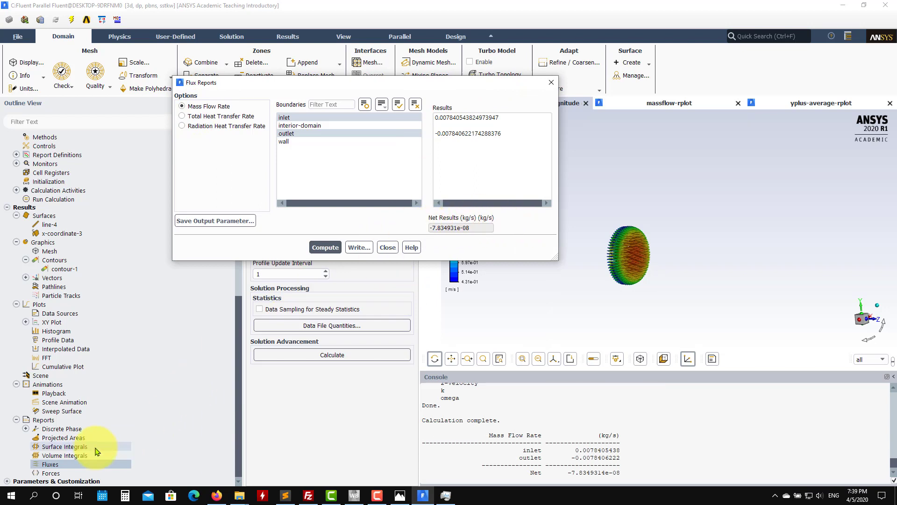
# Step: Compute the area of the wall surface with a surface integral report
pyautogui.click(43, 448)
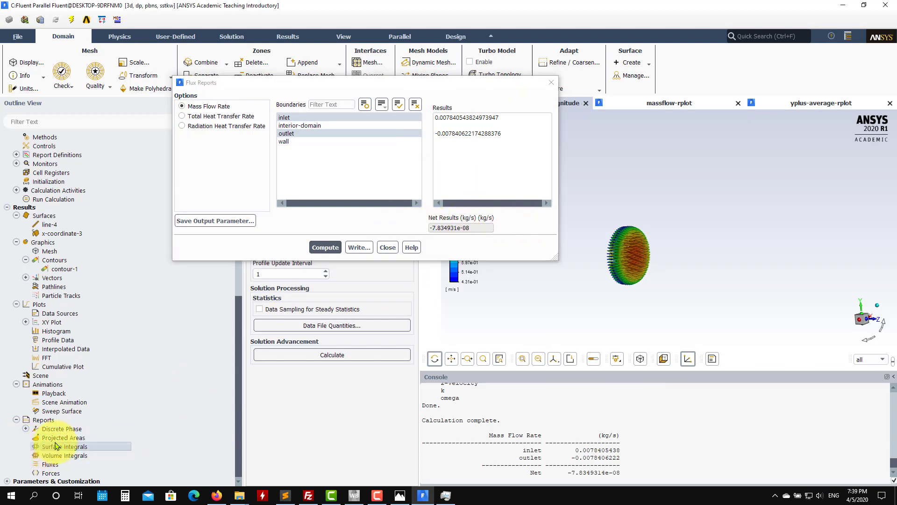
pyautogui.doubleClick(55, 445)
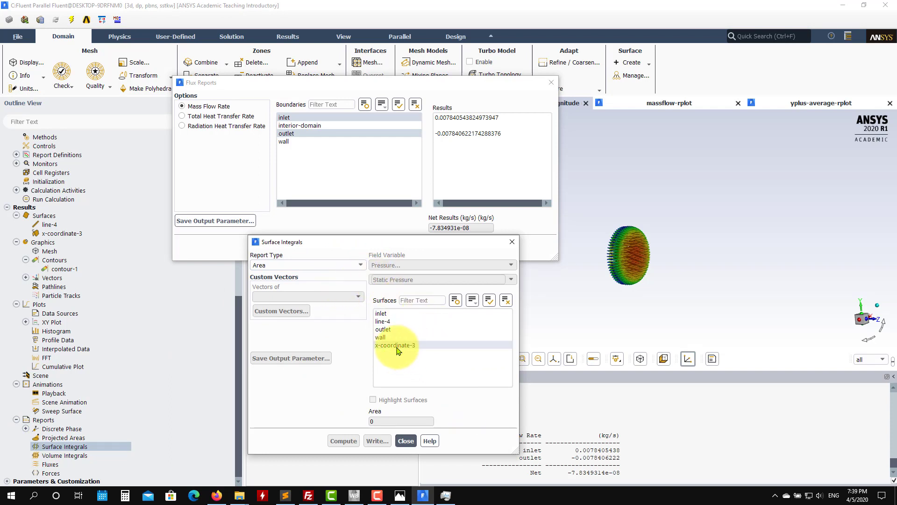
pyautogui.click(346, 442)
# Step: Compute the area-weighted average of Wall Yplus on the wall surface and close the surface integrals report
pyautogui.click(356, 265)
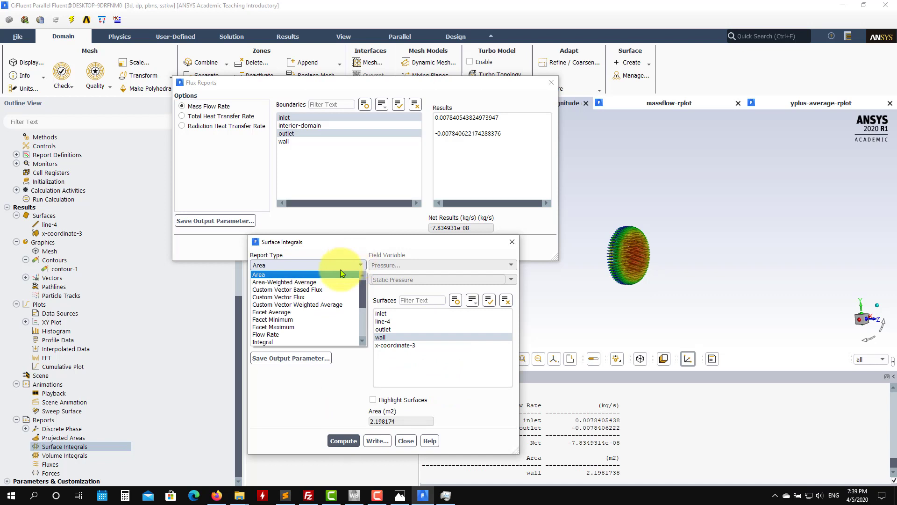
pyautogui.moveTo(362, 290); pyautogui.dragTo(357, 241)
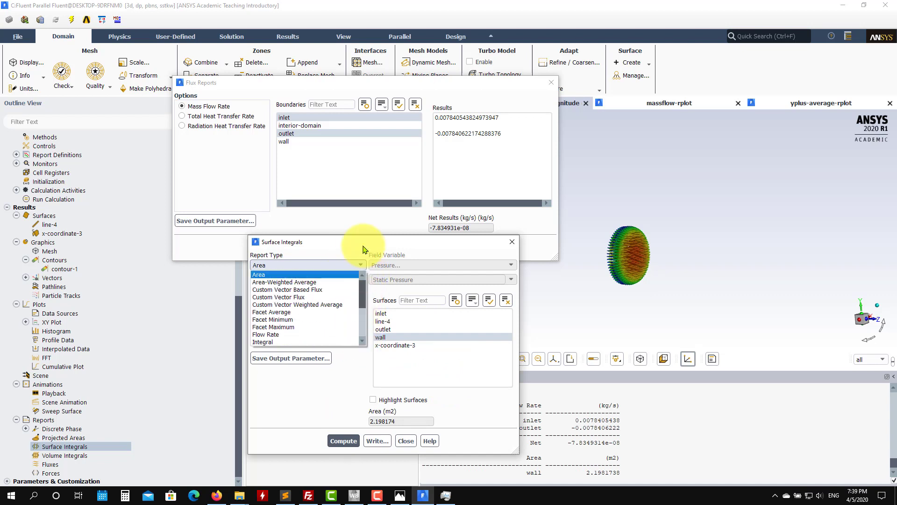
pyautogui.click(323, 282)
pyautogui.click(510, 264)
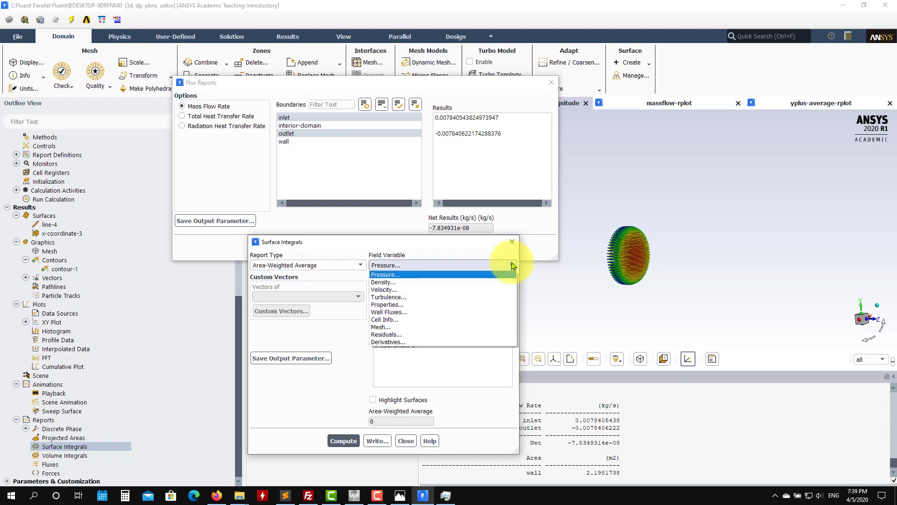
pyautogui.click(428, 296)
pyautogui.click(511, 279)
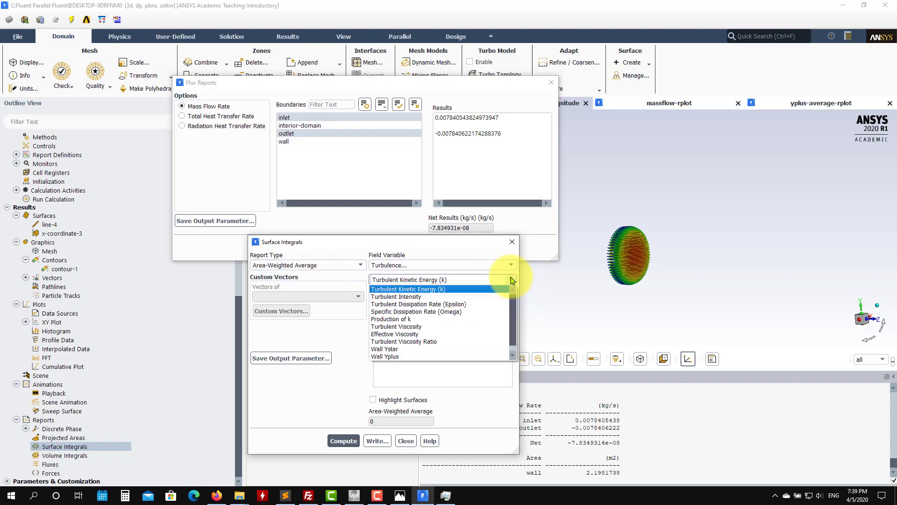
pyautogui.click(411, 356)
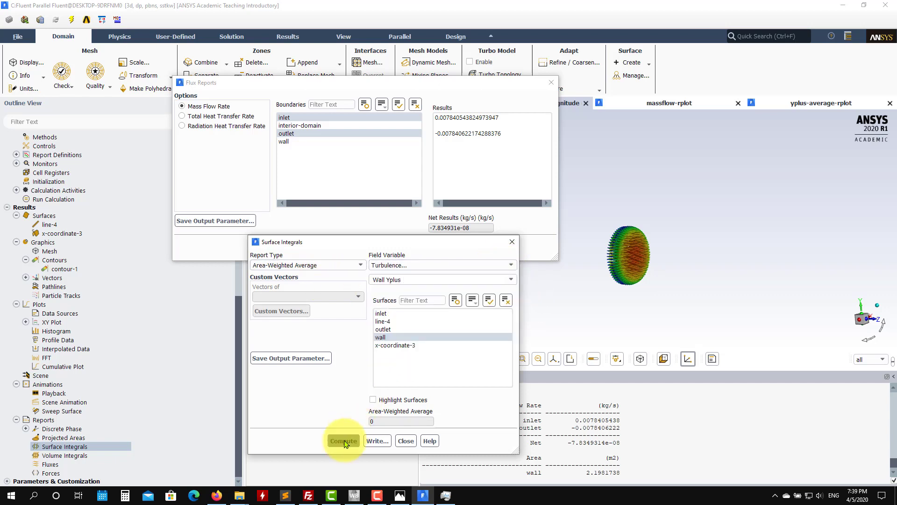
pyautogui.click(343, 441)
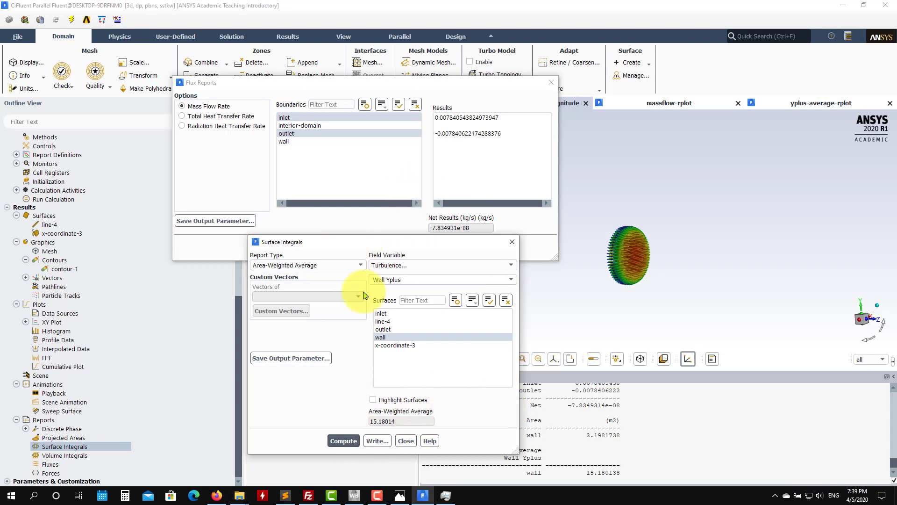
pyautogui.click(507, 266)
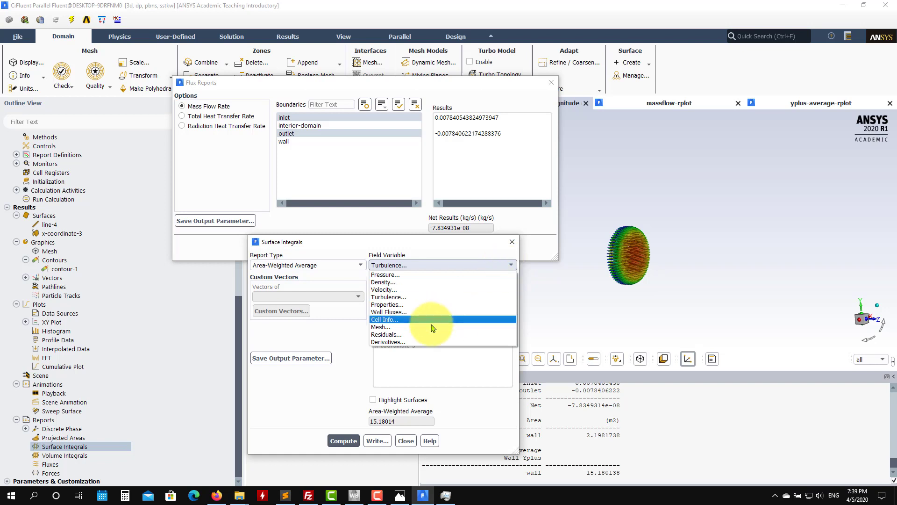
pyautogui.click(412, 442)
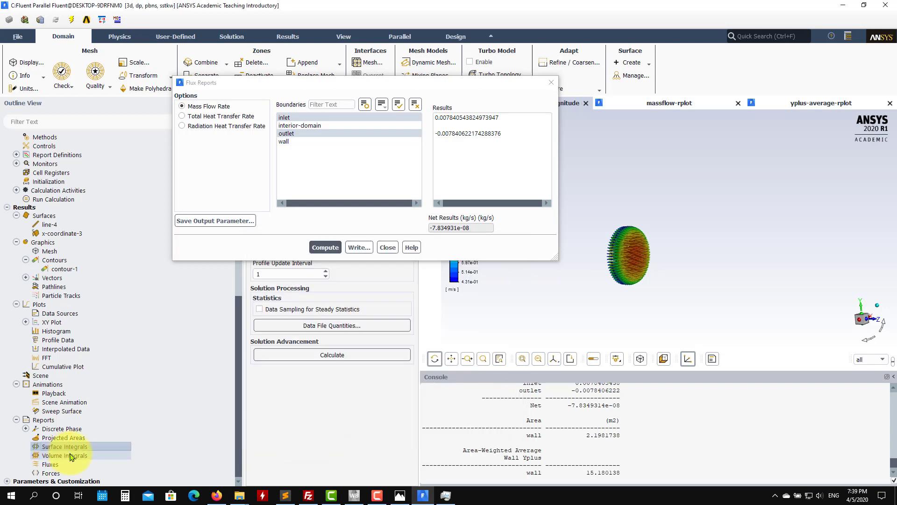
# Step: Compute the total volume of the domain cell zone with a volume integral report and close it
pyautogui.doubleClick(71, 456)
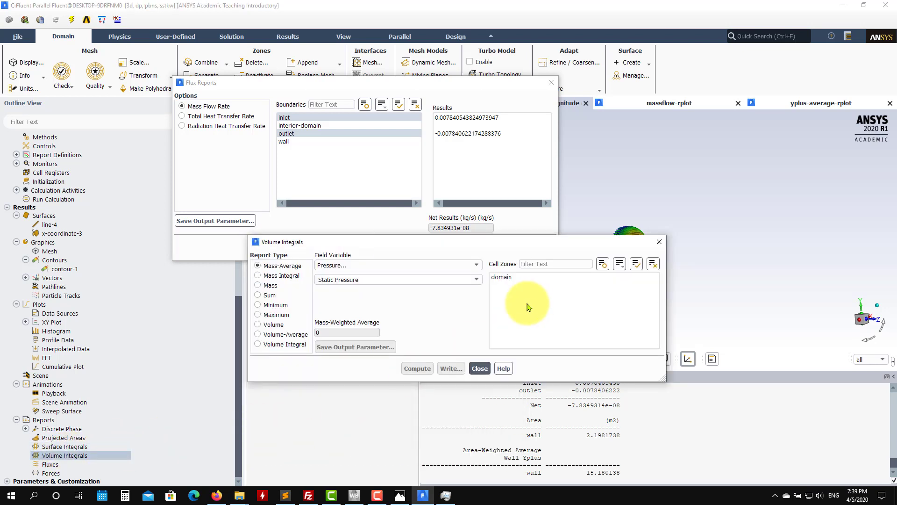
pyautogui.click(511, 278)
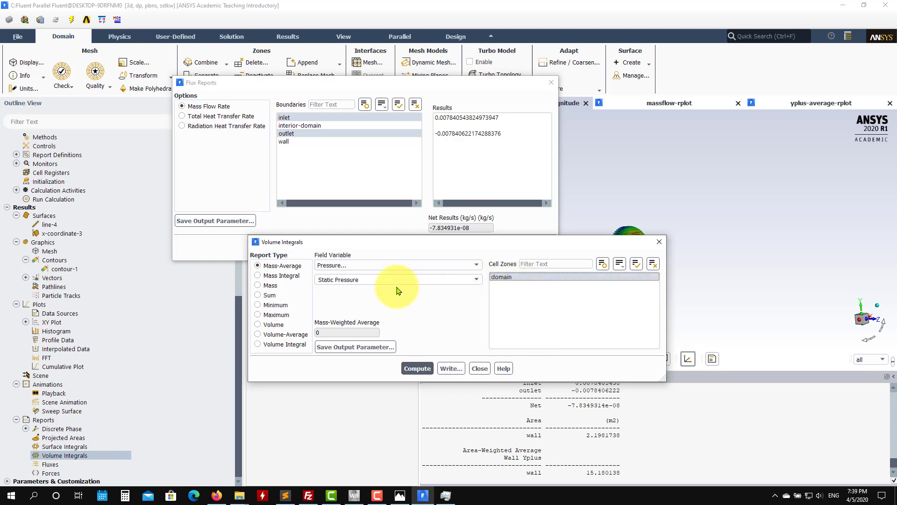
pyautogui.click(258, 325)
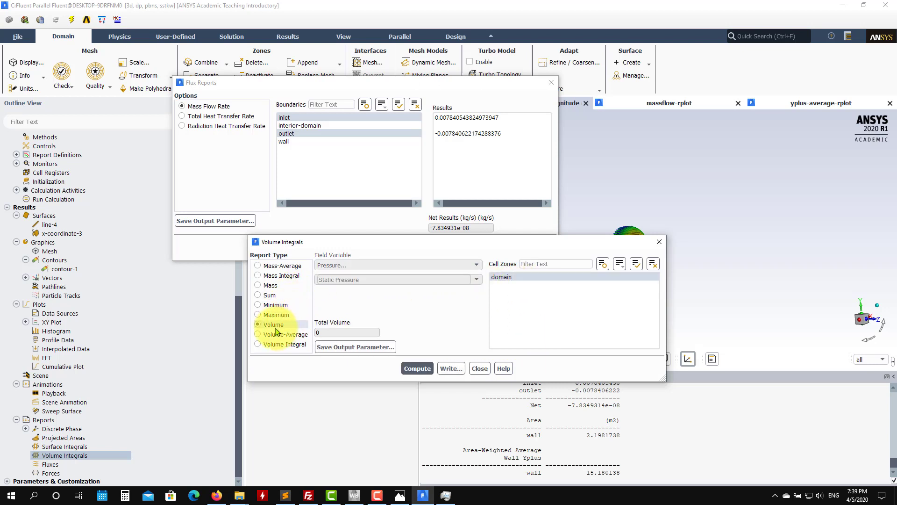
pyautogui.click(417, 369)
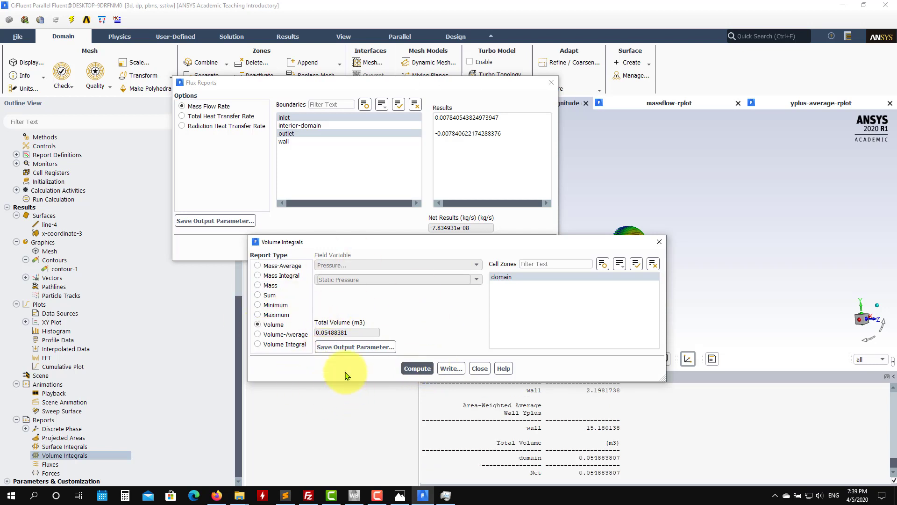
pyautogui.click(479, 368)
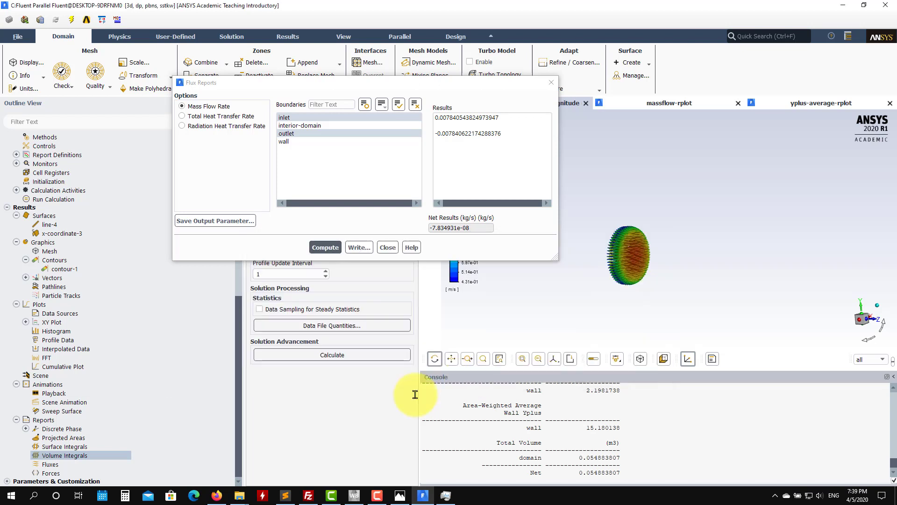
# Step: Print a force report for the wall zone with direction vector X 1, Y 0, Z 0
pyautogui.doubleClick(51, 473)
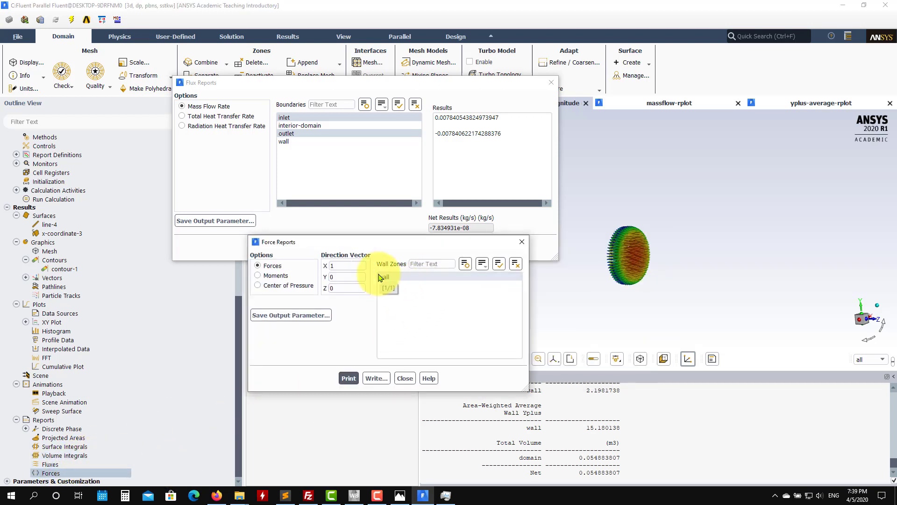
pyautogui.click(349, 379)
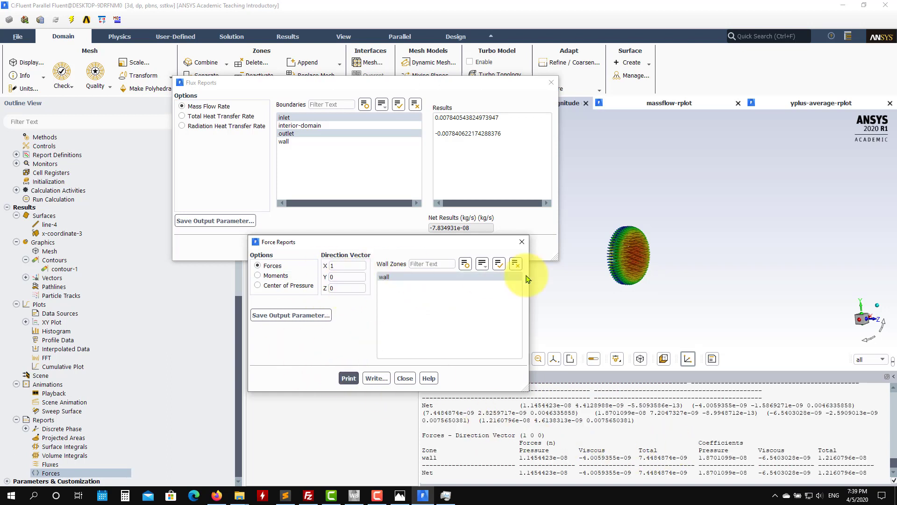
# Step: Print the wall force report with direction vector X 0, Y 1, Z 0
pyautogui.moveTo(637, 281); pyautogui.dragTo(685, 277)
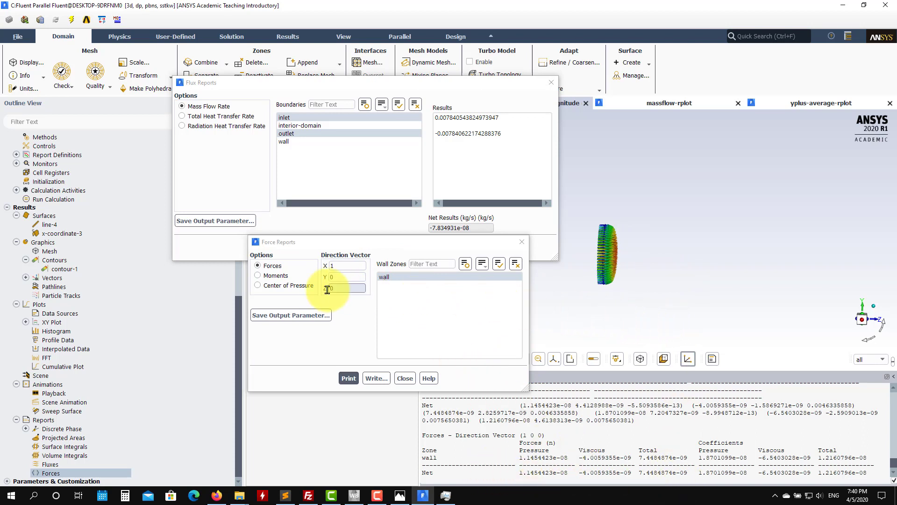
pyautogui.doubleClick(356, 280)
pyautogui.write('1')
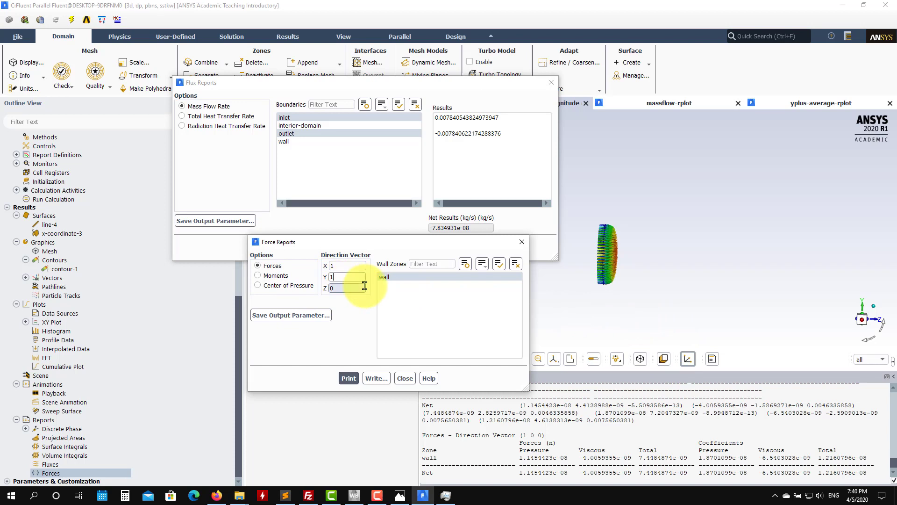
pyautogui.doubleClick(354, 266)
pyautogui.write('0')
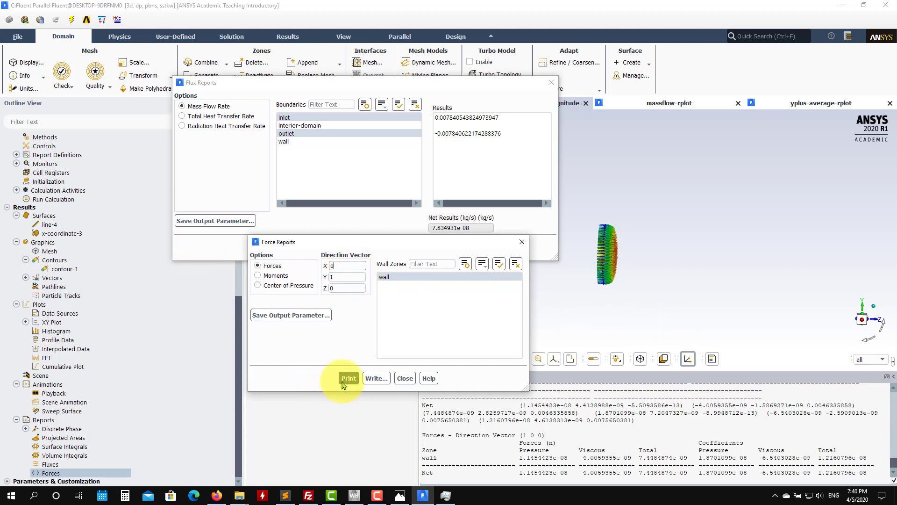
# Step: Print the wall force report with direction vector X 0, Y 0, Z 1, and close the force and flux reports
pyautogui.doubleClick(346, 287)
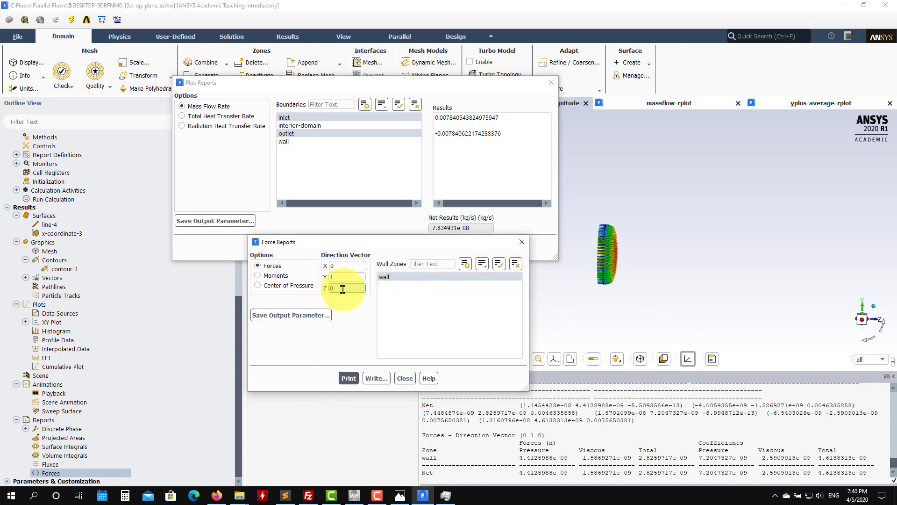
pyautogui.write('1')
pyautogui.doubleClick(348, 276)
pyautogui.write('0')
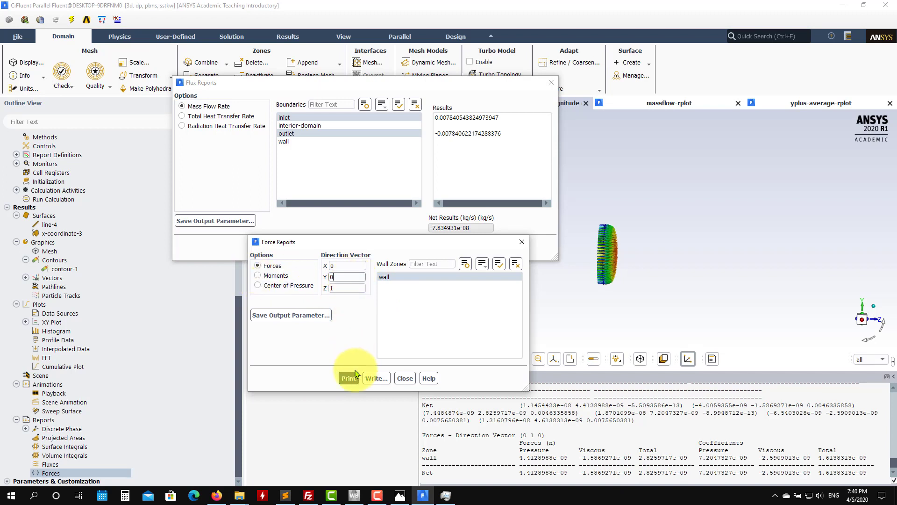
pyautogui.click(349, 378)
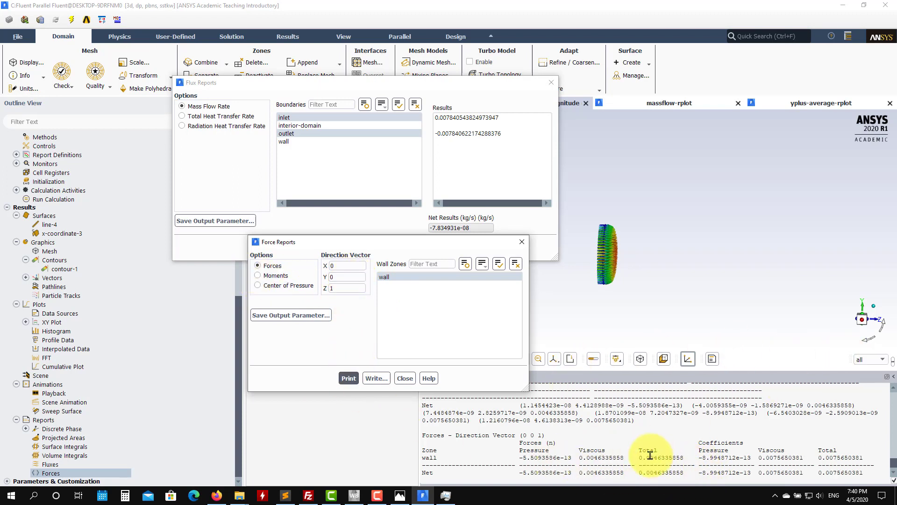
pyautogui.click(405, 379)
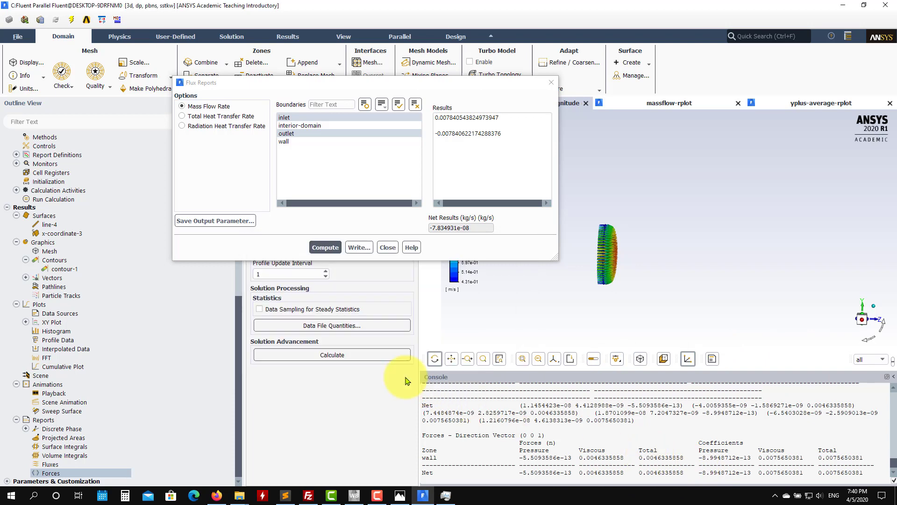
pyautogui.click(388, 247)
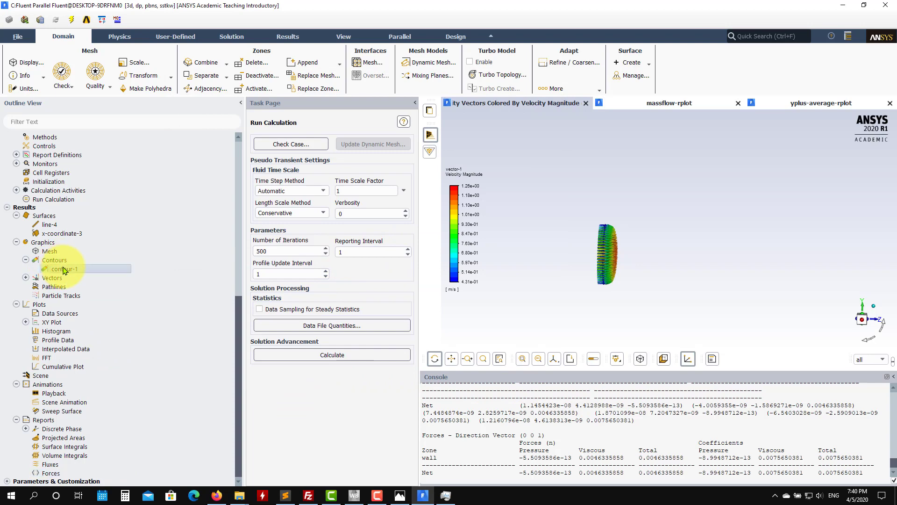
# Step: Change contour-1 to show Wall Fluxes, Skin Friction Coefficient, on the wall surface only, and display it
pyautogui.doubleClick(64, 269)
pyautogui.click(339, 379)
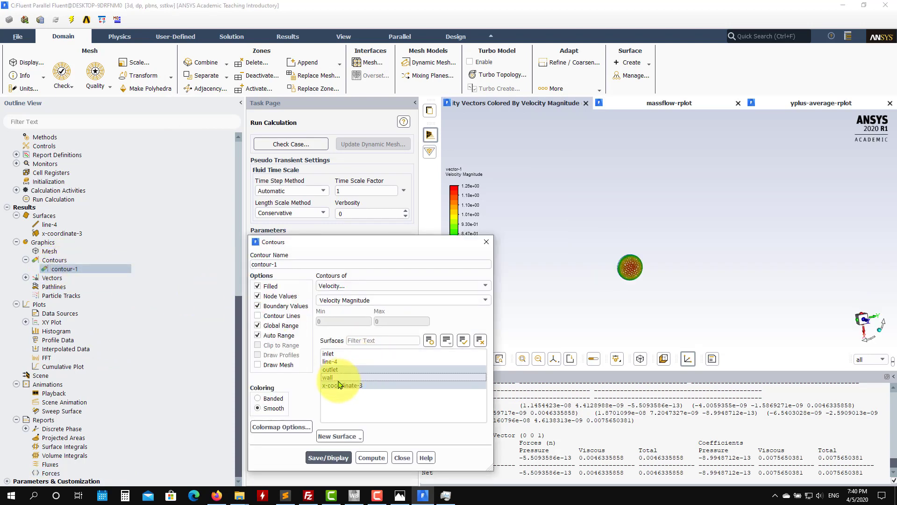
pyautogui.click(485, 286)
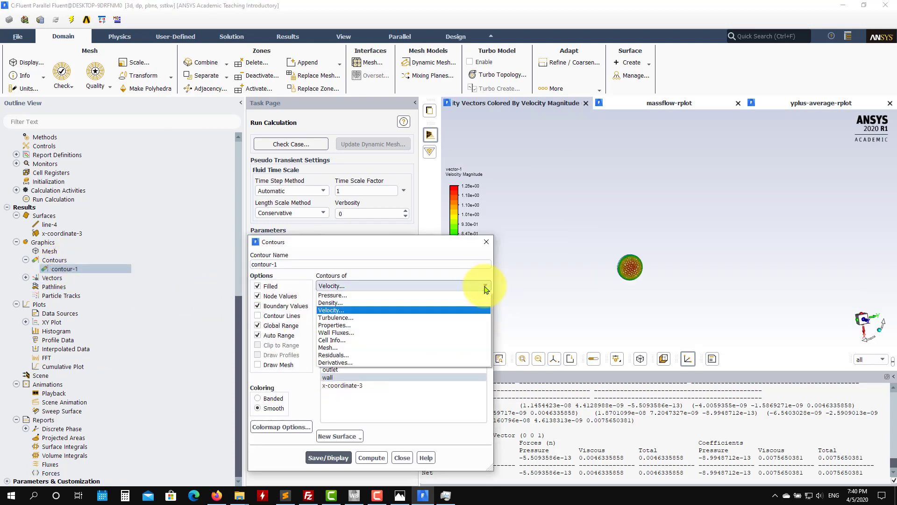
pyautogui.click(402, 332)
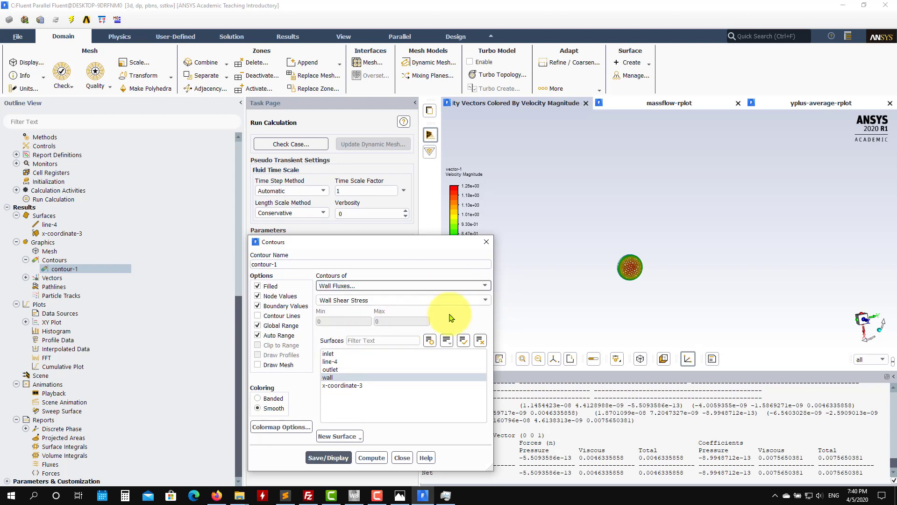
pyautogui.click(485, 300)
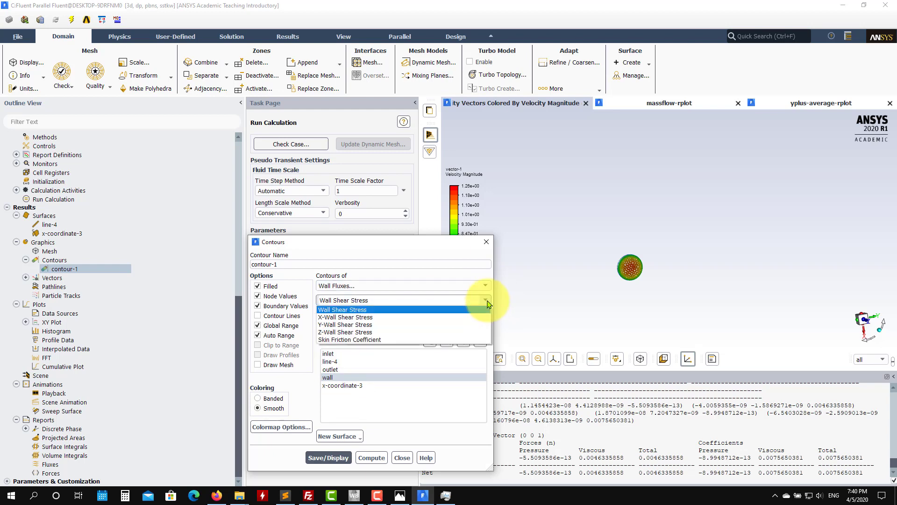
pyautogui.click(357, 341)
pyautogui.click(318, 458)
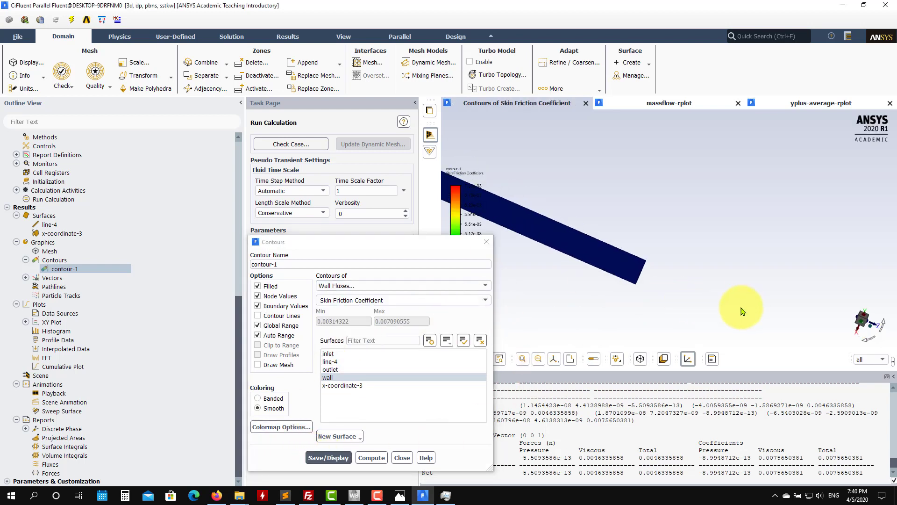
pyautogui.moveTo(576, 237); pyautogui.dragTo(580, 275)
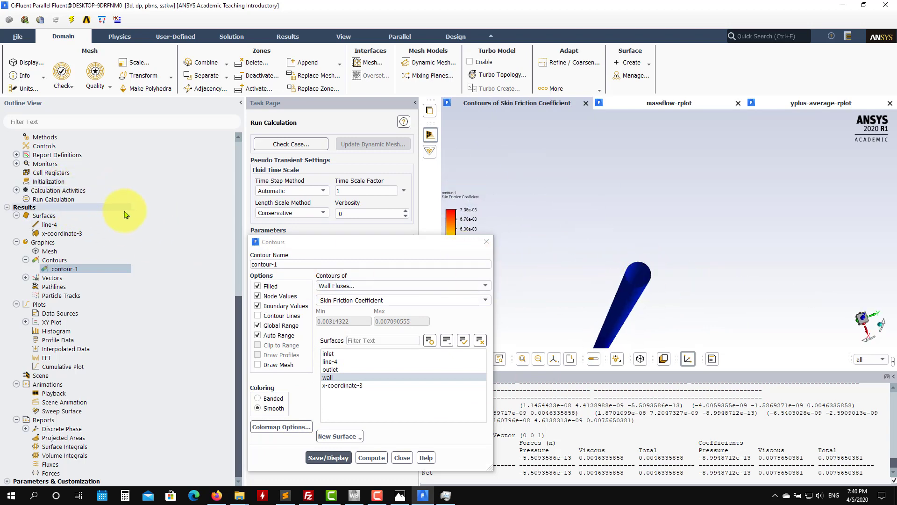
# Step: Open the Reference Values settings and close the contour settings to examine the area, density, length, velocity and viscosity
pyautogui.scroll(3, 70, 182)
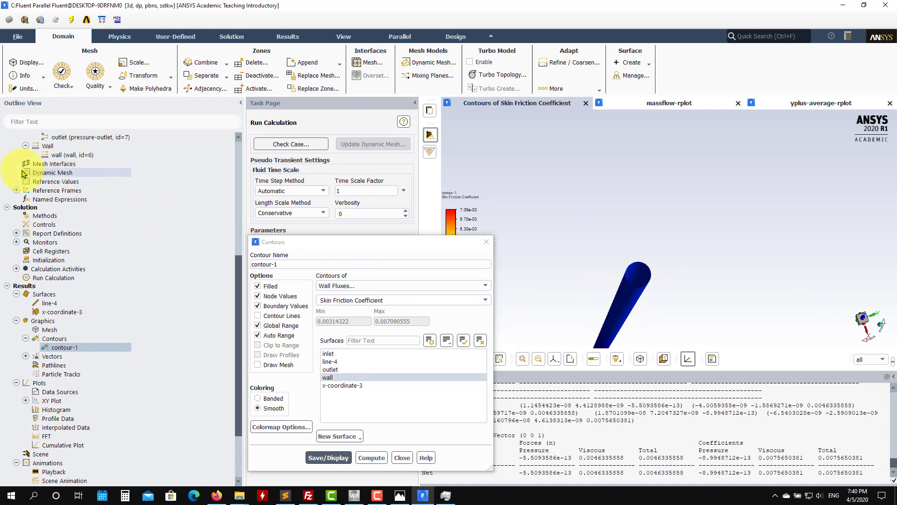
pyautogui.click(66, 181)
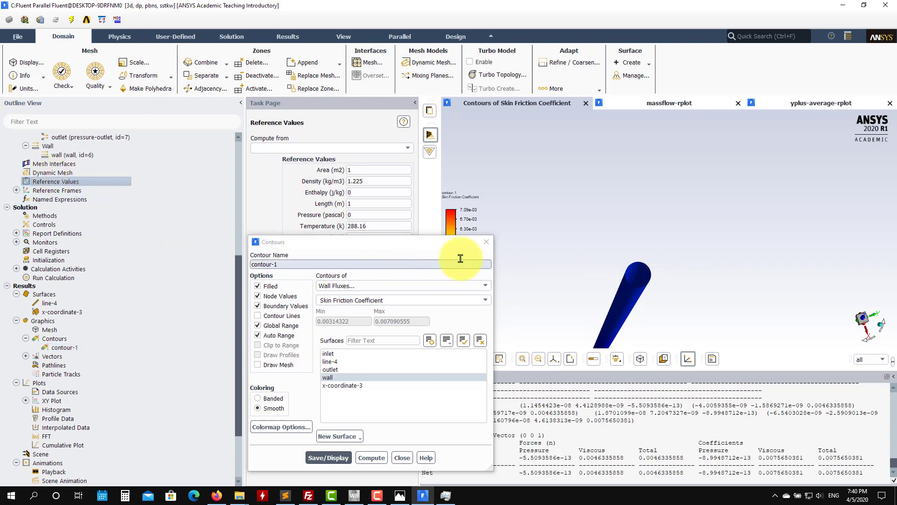
pyautogui.click(486, 242)
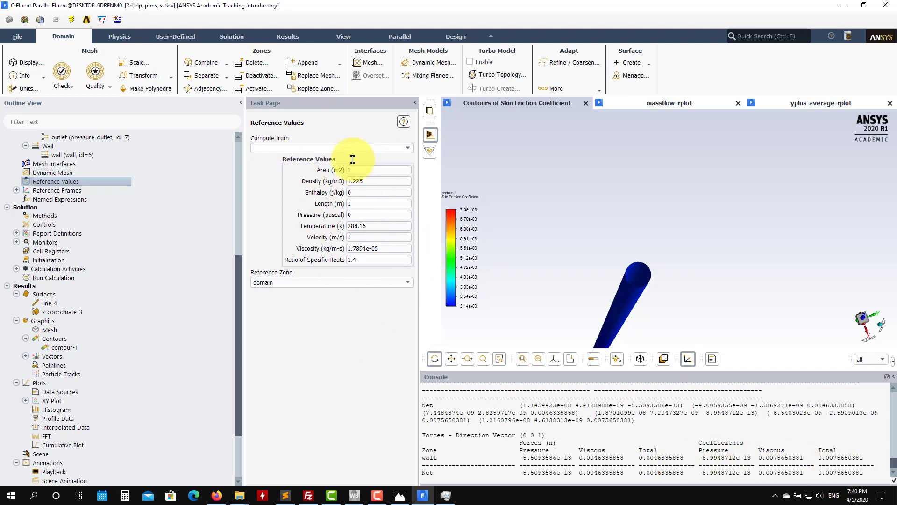
pyautogui.scroll(3, 137, 299)
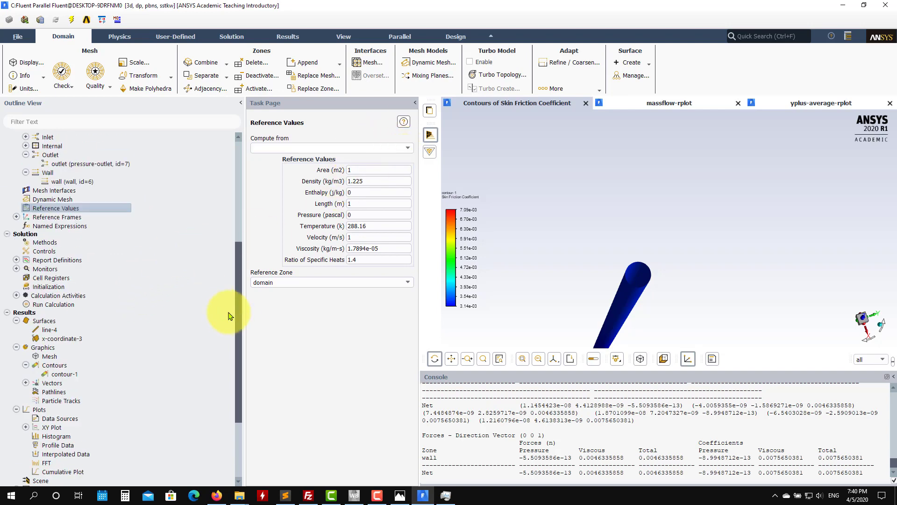
pyautogui.moveTo(243, 318); pyautogui.dragTo(239, 213)
pyautogui.moveTo(523, 271); pyautogui.dragTo(551, 267)
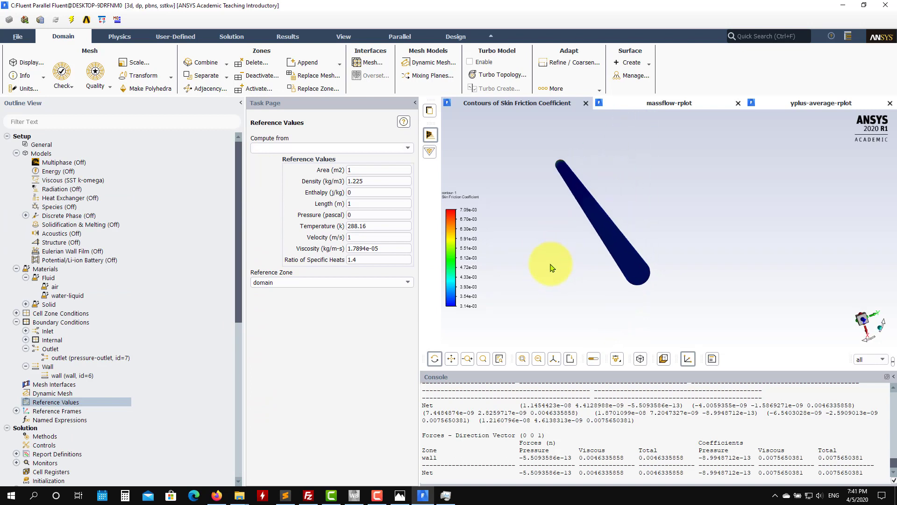